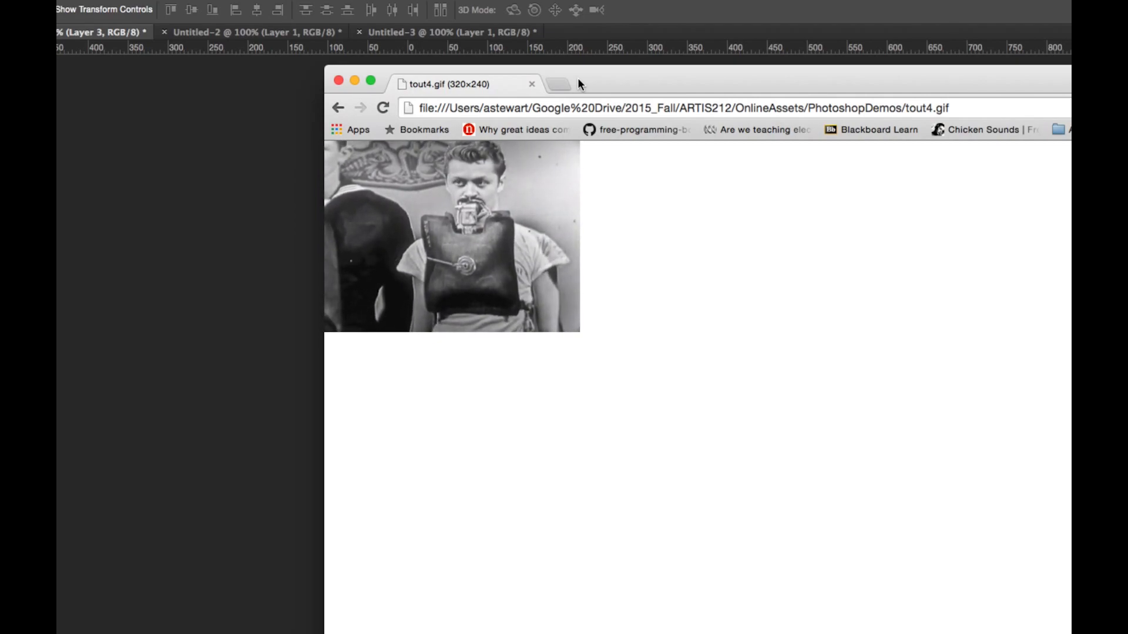
- Search the web for "prelinger archives" in a new browser page and open the Internet Archive's Prelinger Archives collection
{"action": "left_click", "coordinate": [577, 83]}
{"action": "type", "text": "prelin"}
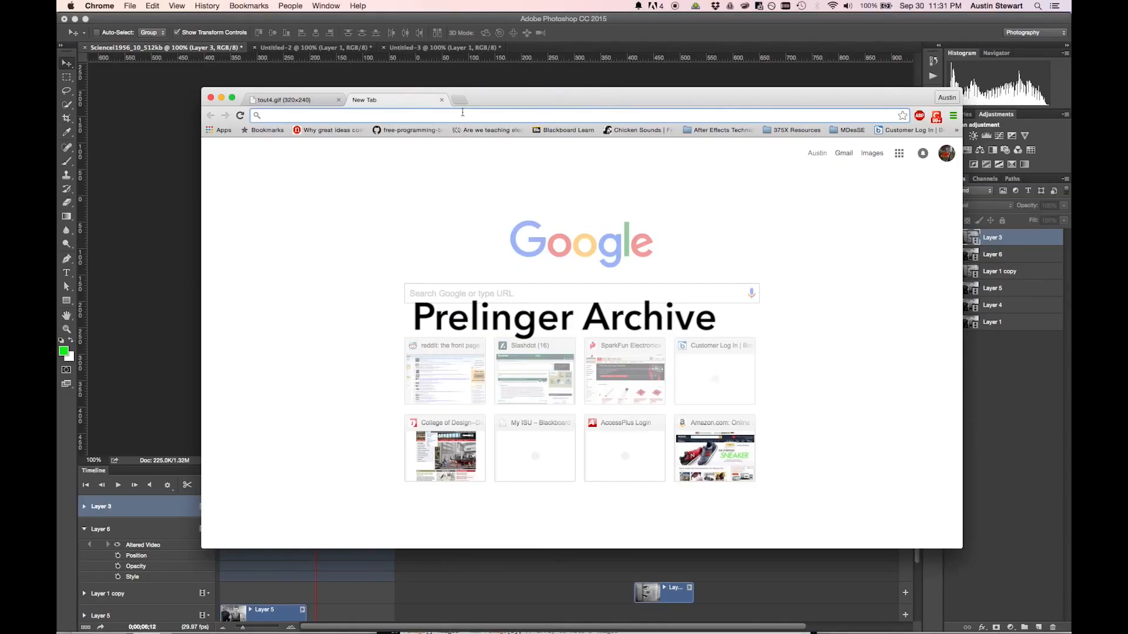
{"action": "key", "text": "Down"}
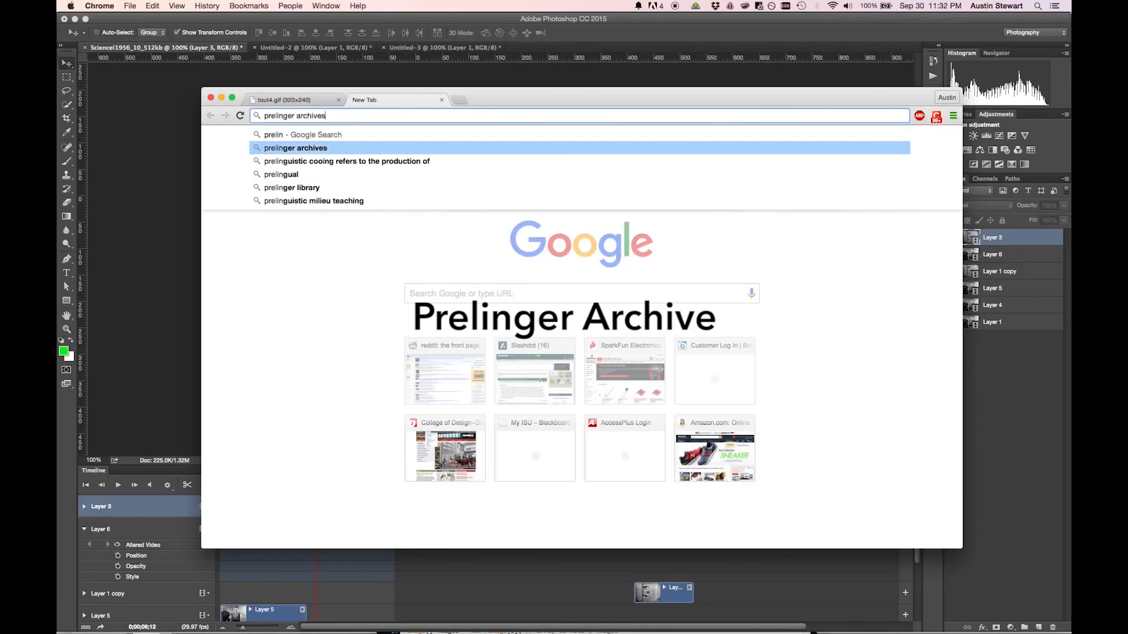
{"action": "key", "text": "Return"}
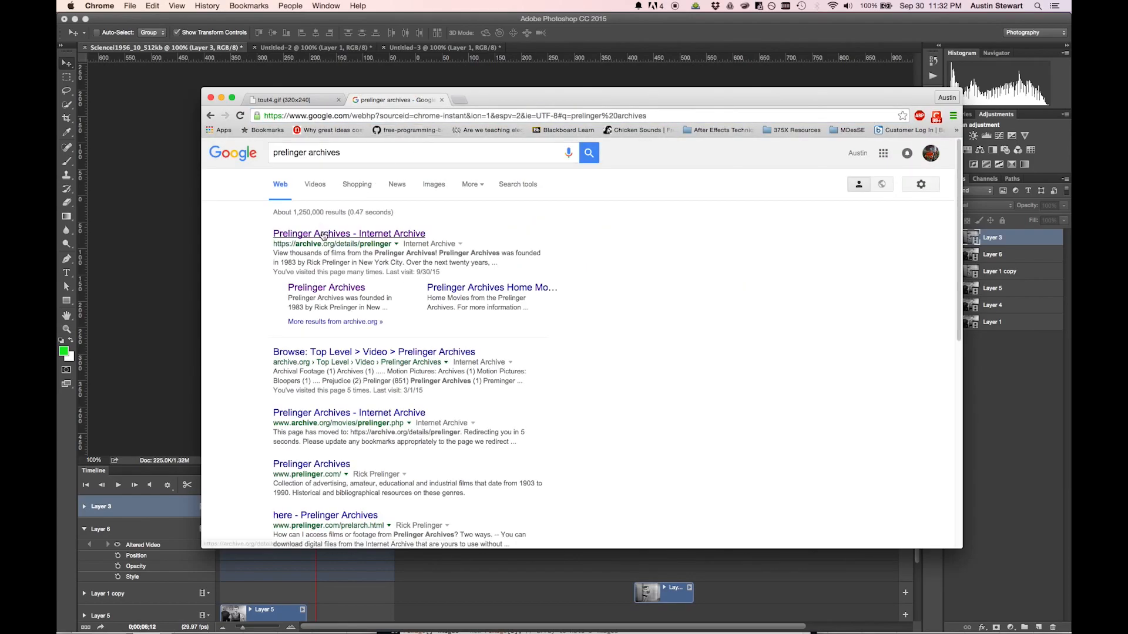
{"action": "left_click", "coordinate": [323, 235]}
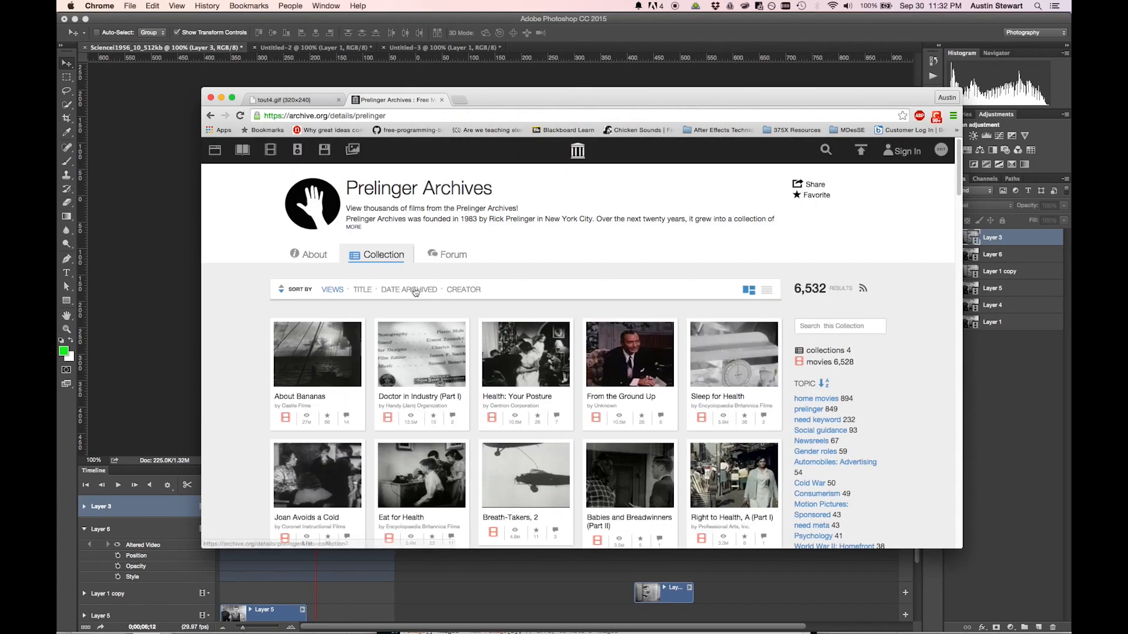
- Open the Personal Hygiene (Part I) film page in the enlarged browser window and review its download options
{"action": "left_click", "coordinate": [232, 98]}
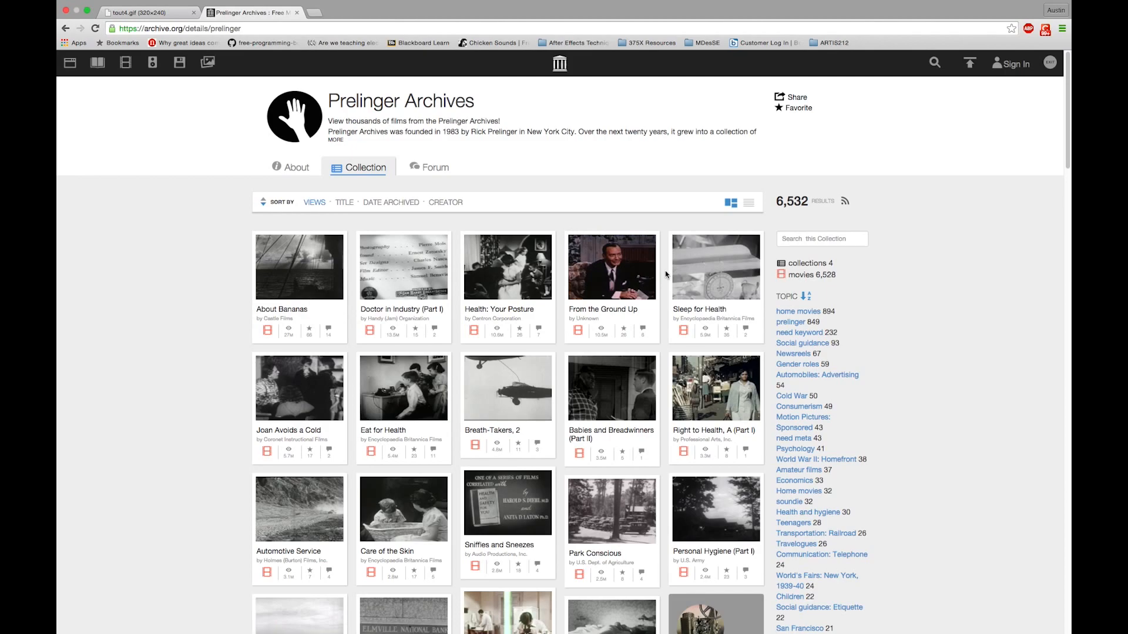
{"action": "left_click", "coordinate": [713, 510]}
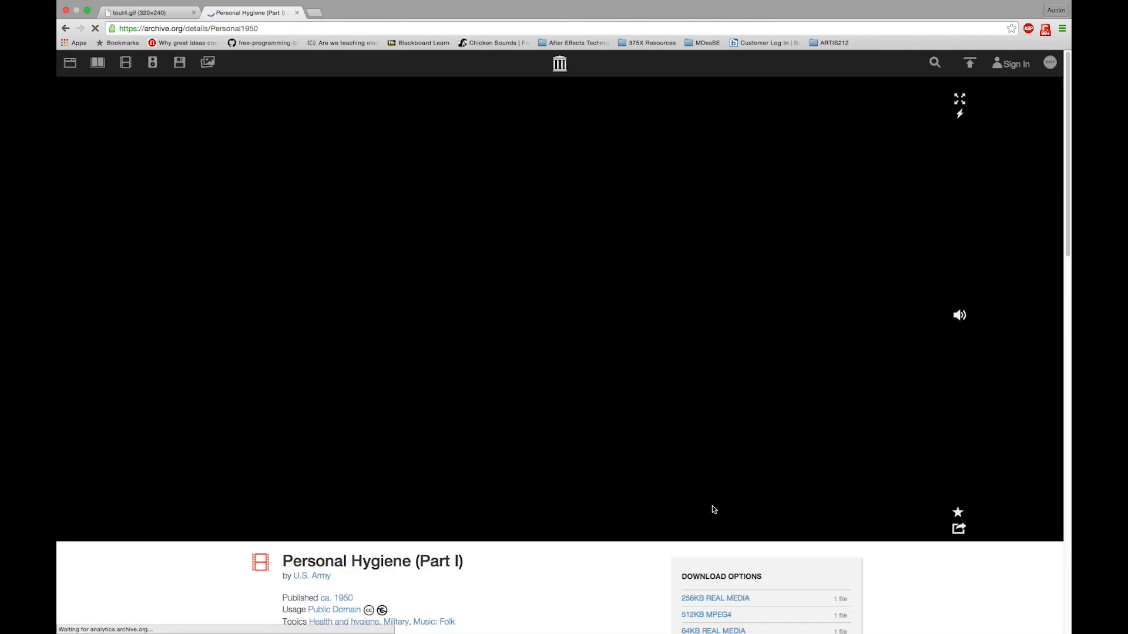
{"action": "left_click", "coordinate": [564, 319]}
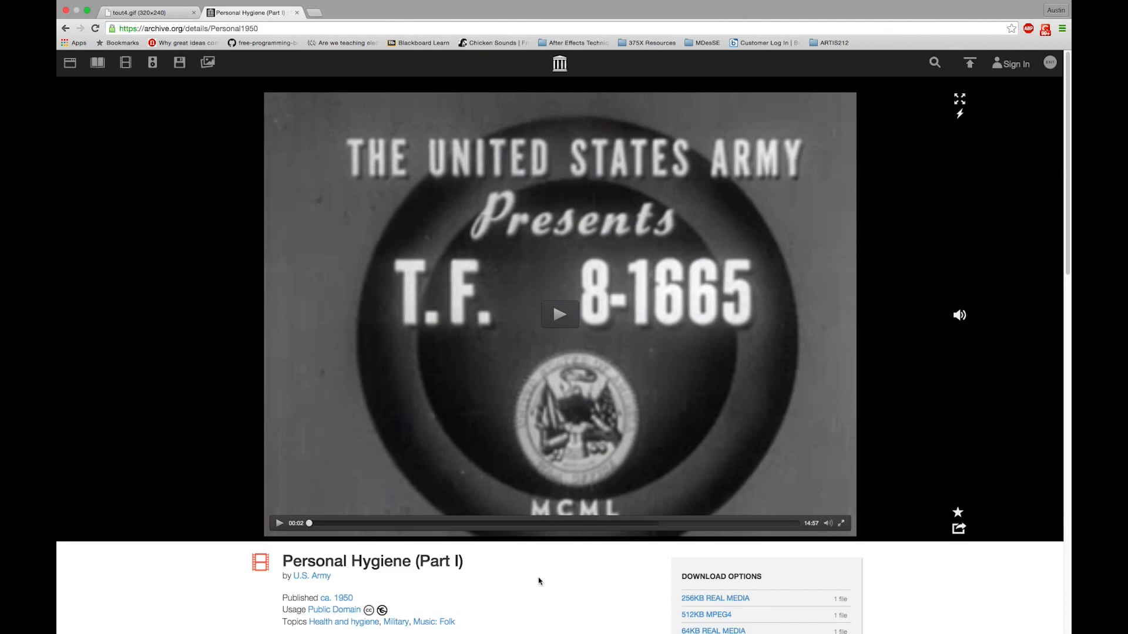
{"action": "scroll", "coordinate": [539, 582], "scroll_direction": "down", "scroll_amount": 5}
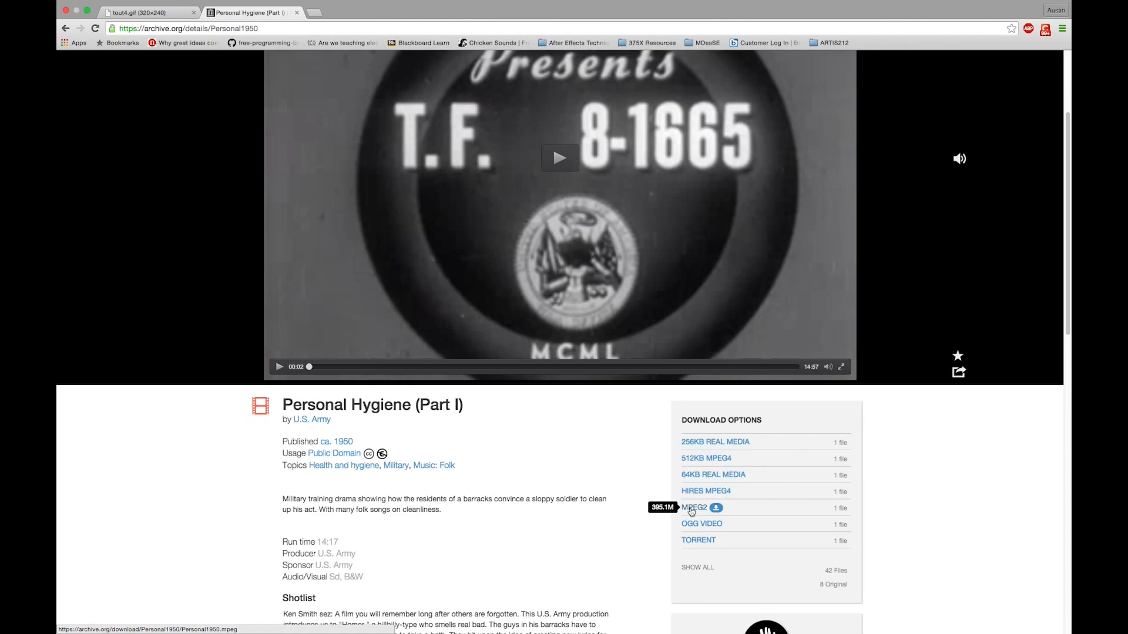
- Switch to Photoshop and open the video file ScienceI1956_10_512kb.mp4 from the ARTIS212 folder
{"action": "left_click", "coordinate": [87, 11]}
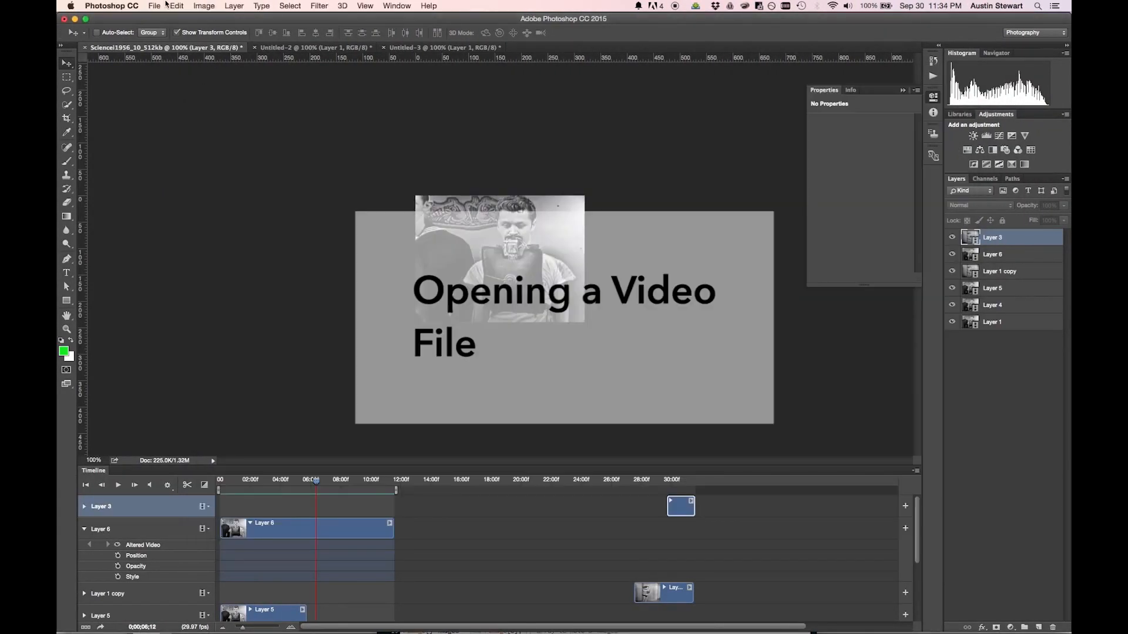
{"action": "left_click", "coordinate": [155, 6]}
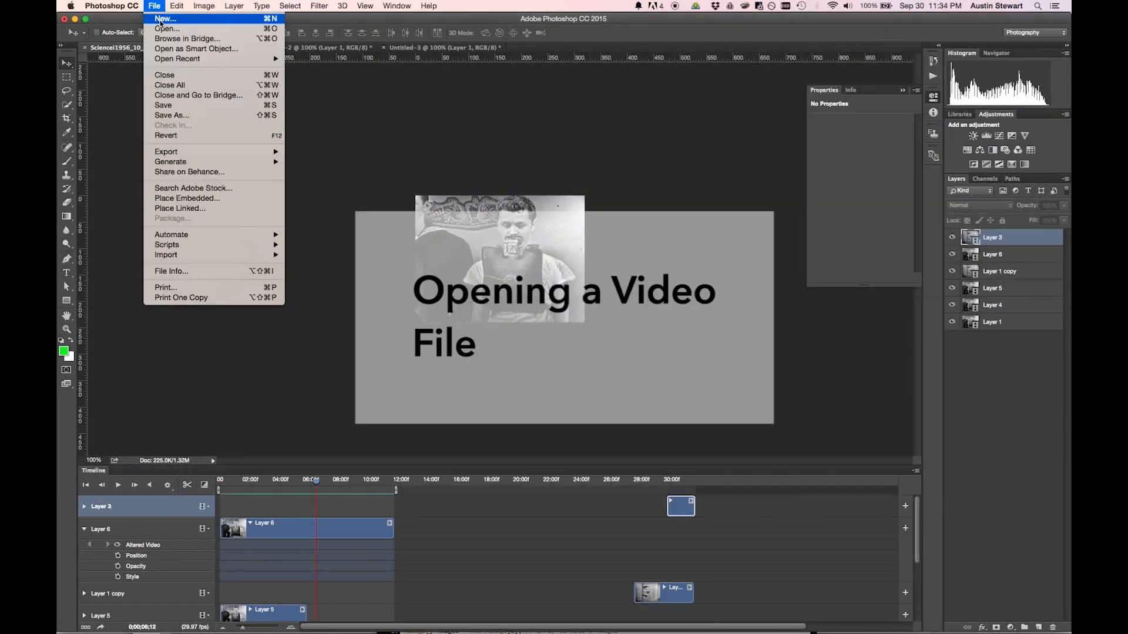
{"action": "left_click", "coordinate": [164, 30]}
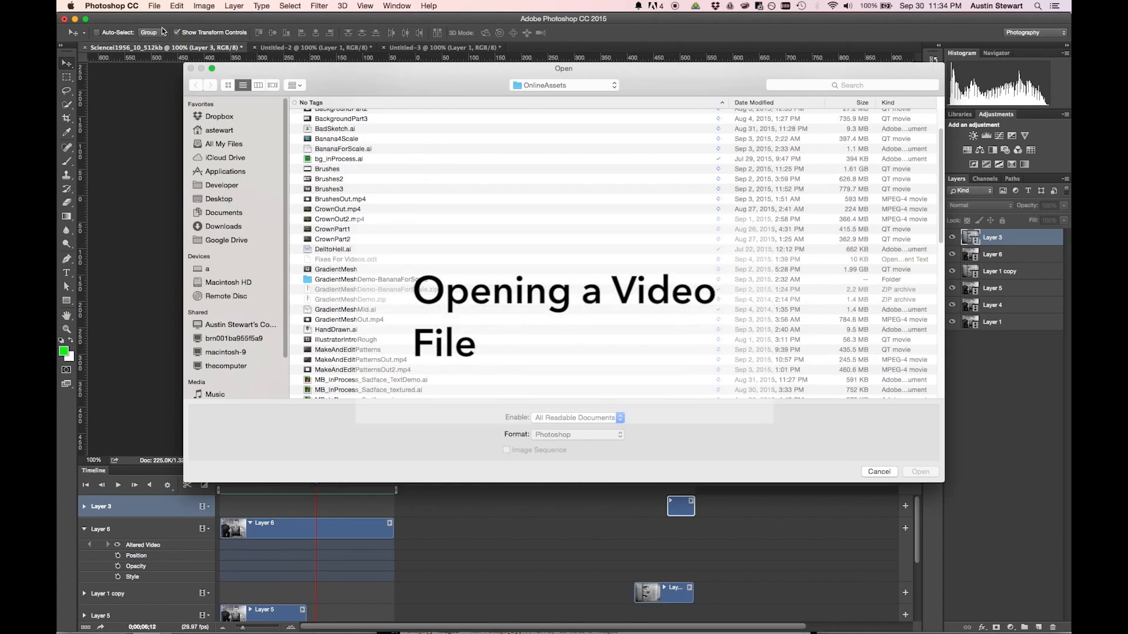
{"action": "scroll", "coordinate": [376, 289], "scroll_direction": "down", "scroll_amount": 5}
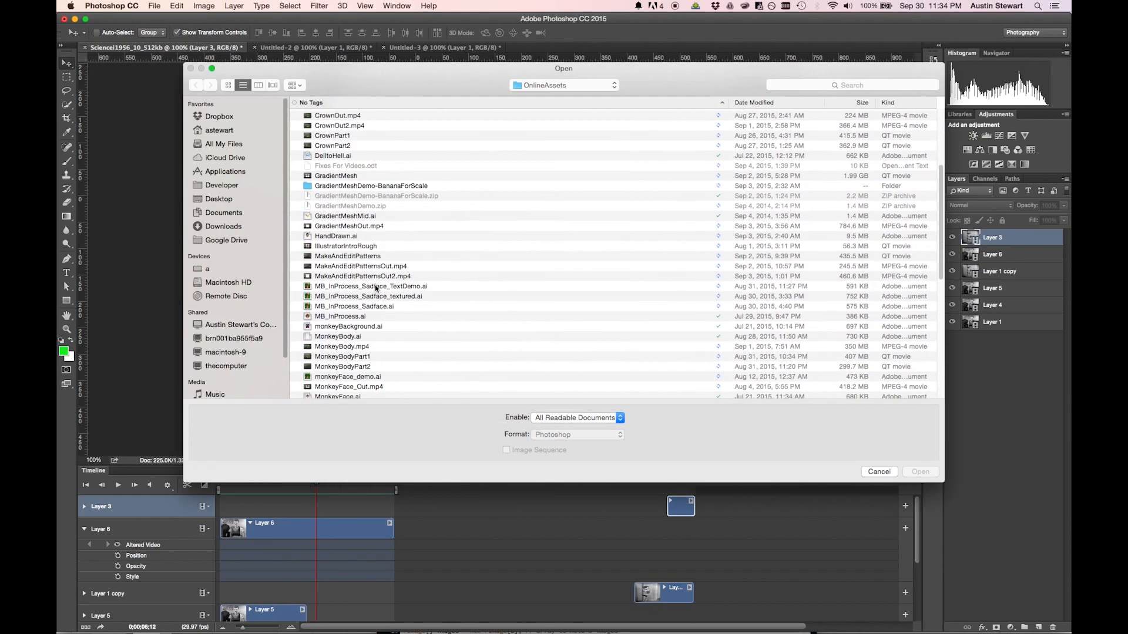
{"action": "left_click", "coordinate": [561, 85]}
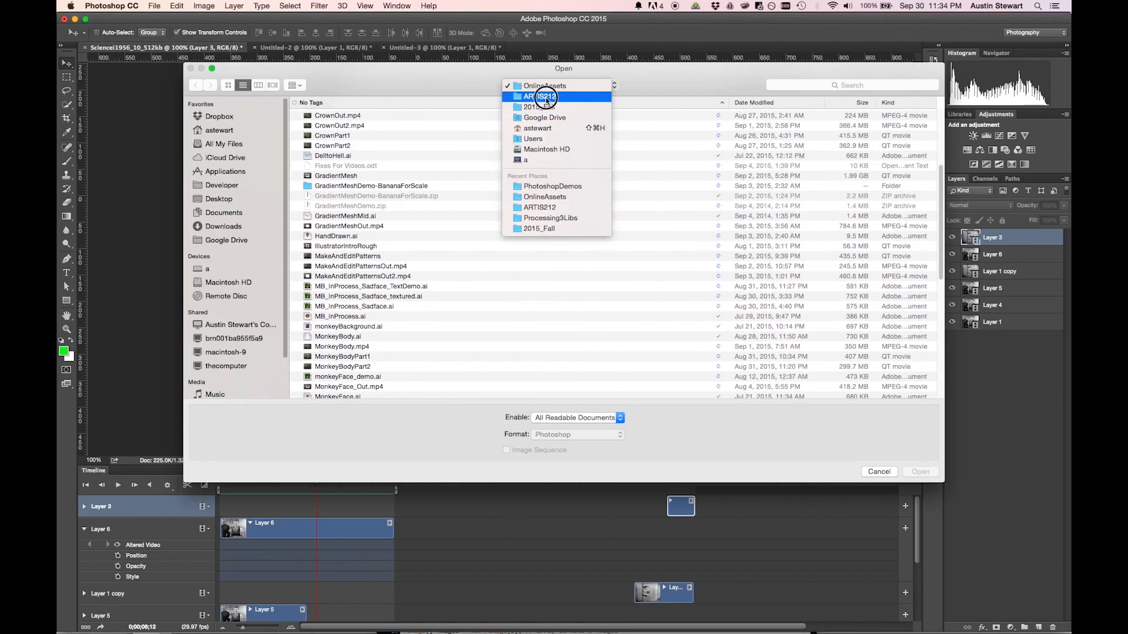
{"action": "left_click", "coordinate": [540, 96]}
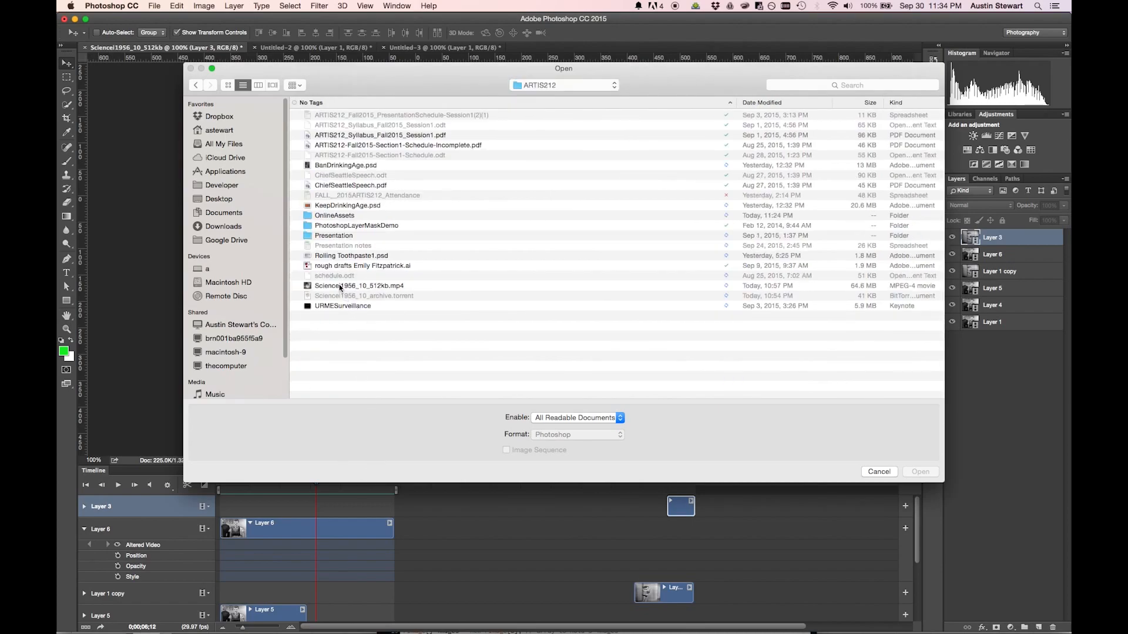
{"action": "left_click", "coordinate": [339, 286]}
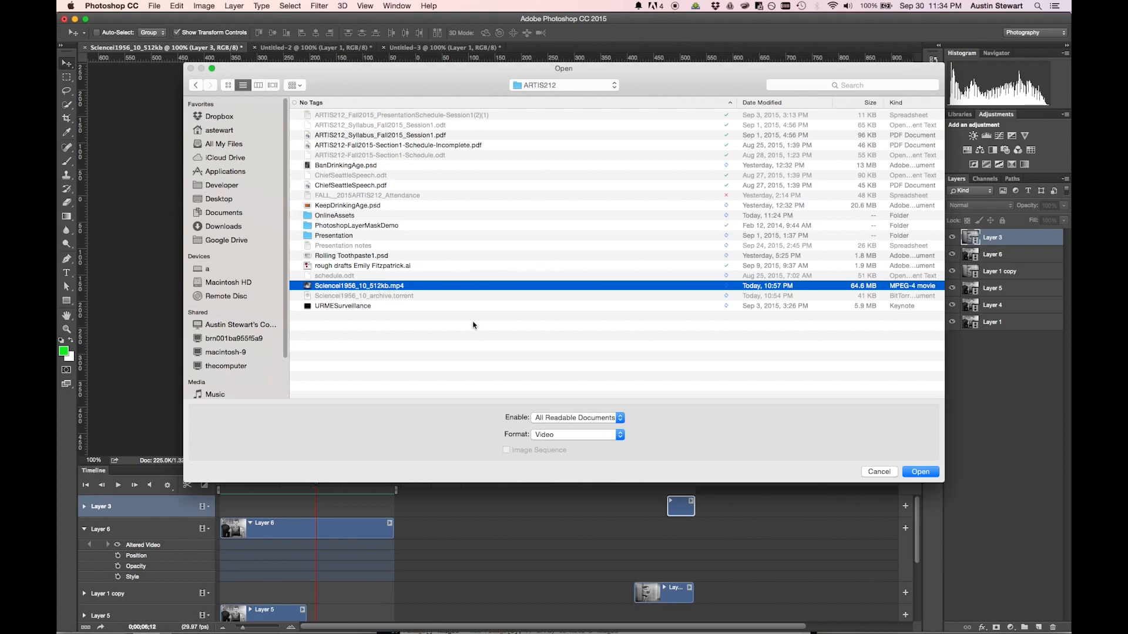
{"action": "left_click", "coordinate": [920, 473]}
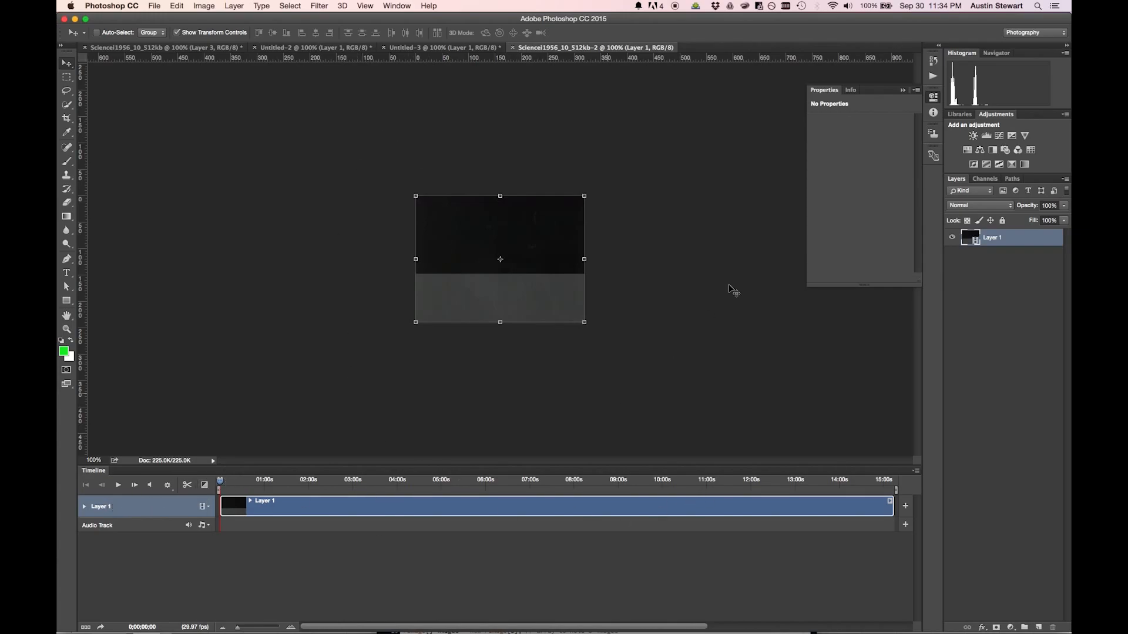
- Play and scrub through the video to find the scene of the man wearing the breathing apparatus
{"action": "left_click", "coordinate": [227, 482]}
{"action": "left_click_drag", "start_coordinate": [227, 482], "coordinate": [250, 482]}
{"action": "left_click", "coordinate": [118, 485]}
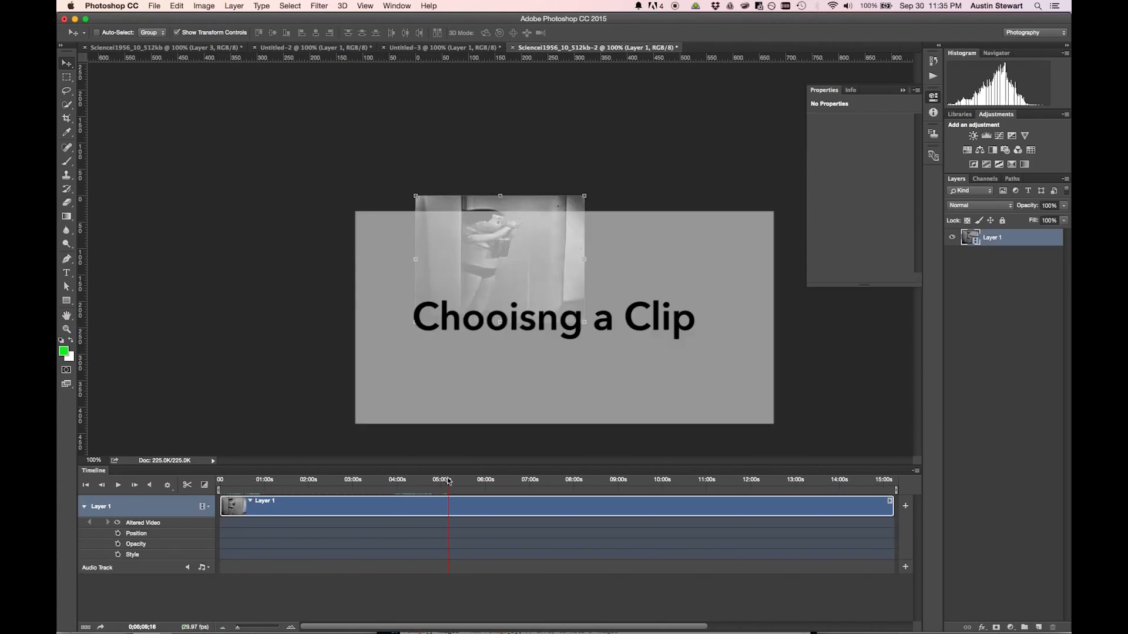
{"action": "mouse_move", "coordinate": [448, 481]}
{"action": "left_mouse_down"}
{"action": "mouse_move", "coordinate": [403, 481]}
{"action": "mouse_move", "coordinate": [430, 487]}
{"action": "left_mouse_up"}
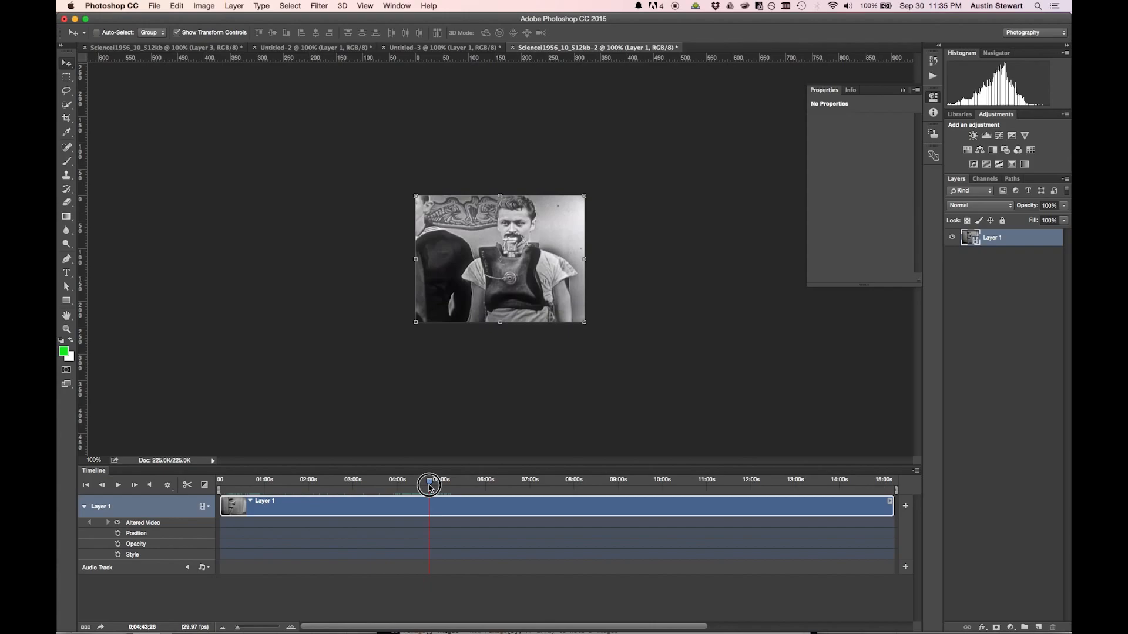
- Locate the scene's end at 0;05;03;00 and trim the end of the Layer 1 video to that point
{"action": "mouse_move", "coordinate": [431, 487]}
{"action": "left_mouse_down"}
{"action": "mouse_move", "coordinate": [773, 493]}
{"action": "mouse_move", "coordinate": [515, 506]}
{"action": "mouse_move", "coordinate": [460, 496]}
{"action": "mouse_move", "coordinate": [547, 493]}
{"action": "mouse_move", "coordinate": [441, 486]}
{"action": "mouse_move", "coordinate": [452, 488]}
{"action": "left_mouse_up"}
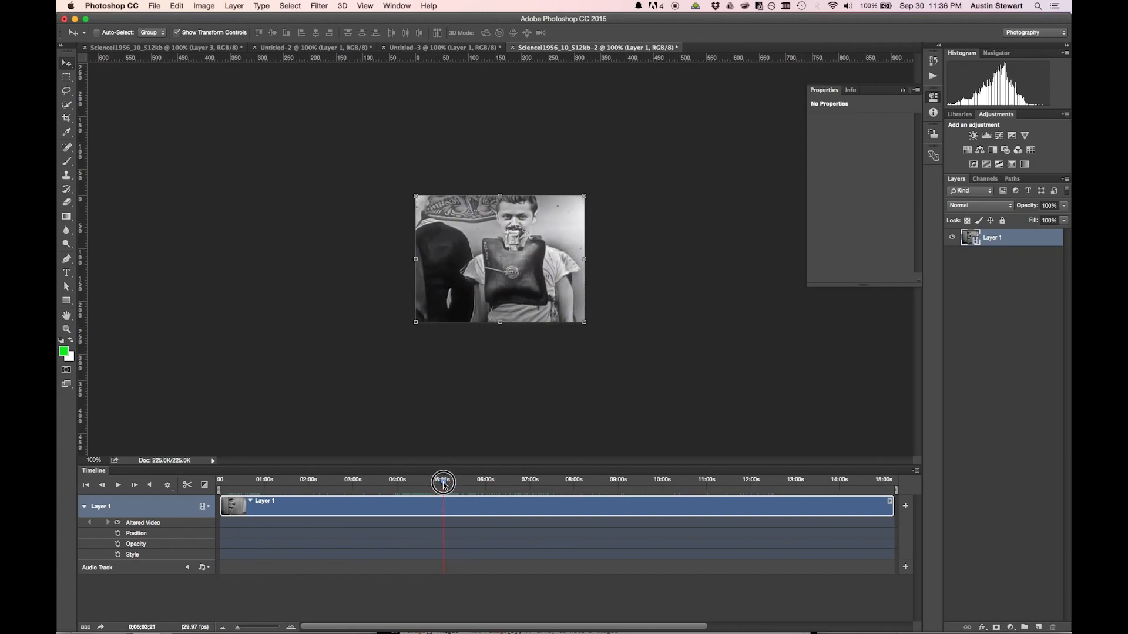
{"action": "left_click_drag", "start_coordinate": [447, 485], "coordinate": [446, 485]}
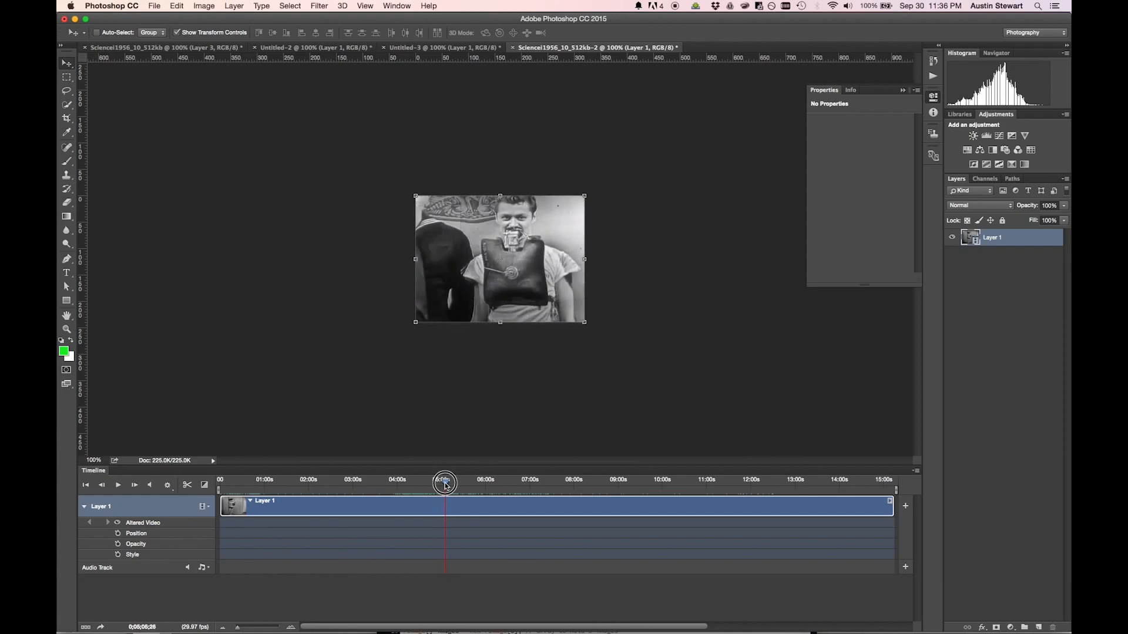
{"action": "left_click_drag", "start_coordinate": [444, 486], "coordinate": [445, 486]}
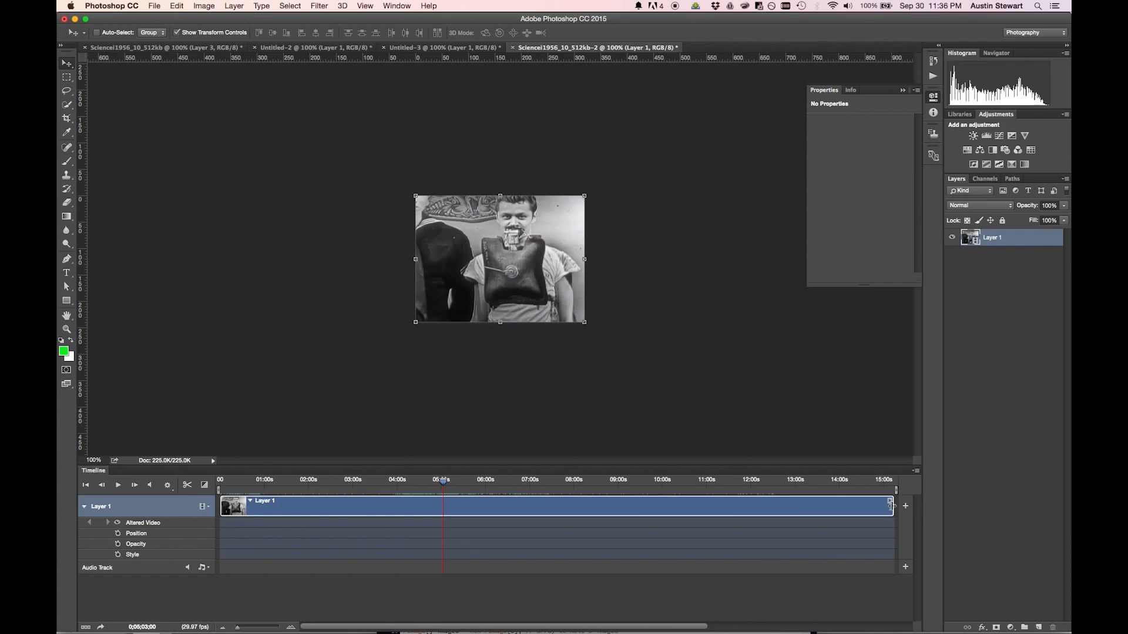
{"action": "left_click_drag", "start_coordinate": [891, 505], "coordinate": [427, 484]}
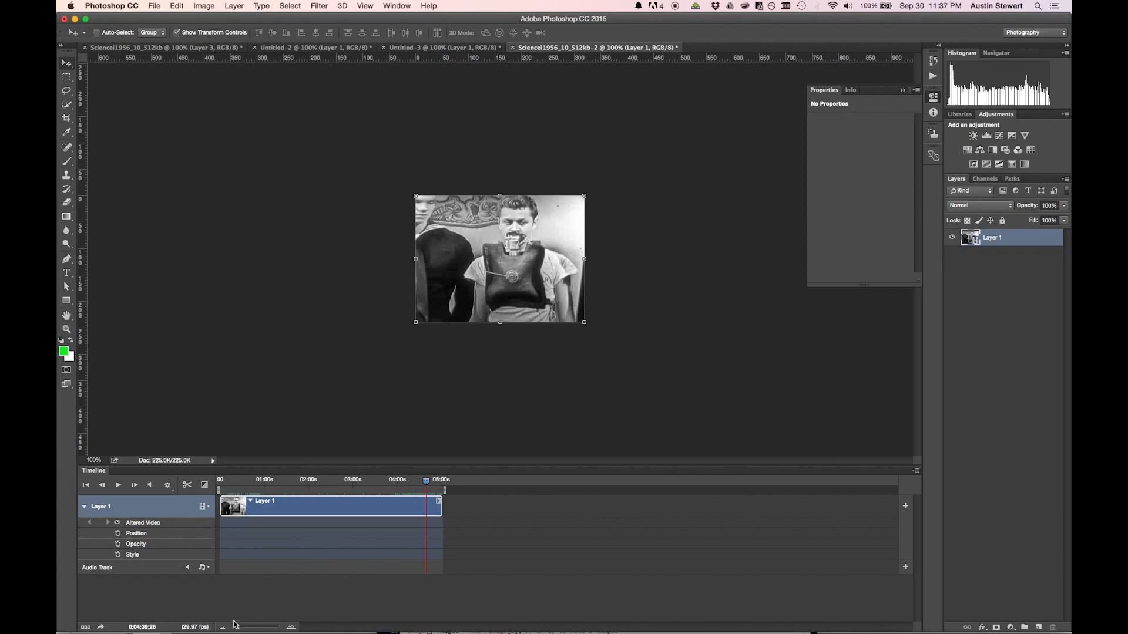
- Trim the start of the Layer 1 video to the scene's beginning at 0;04;39;26 and preview the remaining clip
{"action": "left_click_drag", "start_coordinate": [238, 630], "coordinate": [280, 628]}
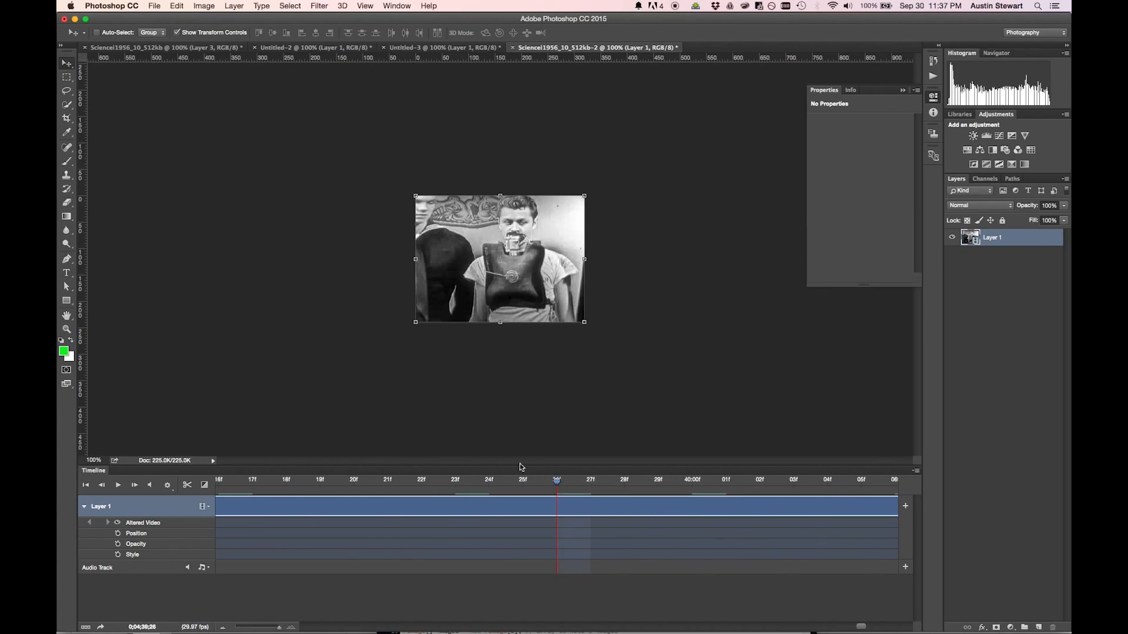
{"action": "mouse_move", "coordinate": [558, 483]}
{"action": "left_mouse_down"}
{"action": "mouse_move", "coordinate": [489, 485]}
{"action": "mouse_move", "coordinate": [561, 489]}
{"action": "left_mouse_up"}
{"action": "left_click_drag", "start_coordinate": [280, 630], "coordinate": [237, 615]}
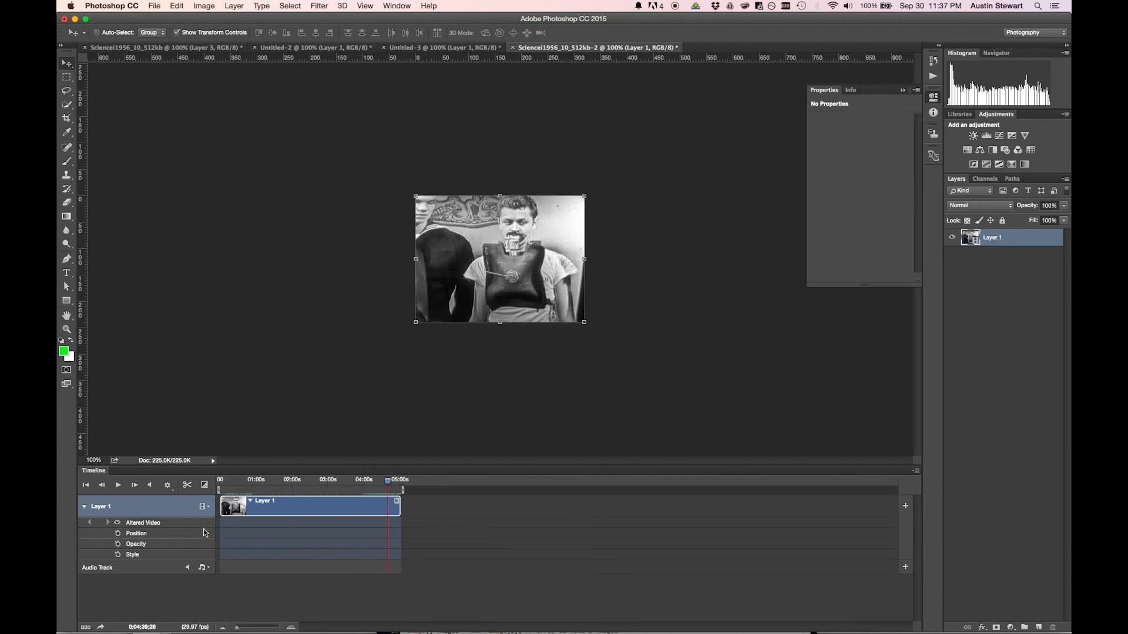
{"action": "mouse_move", "coordinate": [222, 508]}
{"action": "left_mouse_down"}
{"action": "mouse_move", "coordinate": [391, 511]}
{"action": "mouse_move", "coordinate": [226, 506]}
{"action": "mouse_move", "coordinate": [238, 498]}
{"action": "left_mouse_up"}
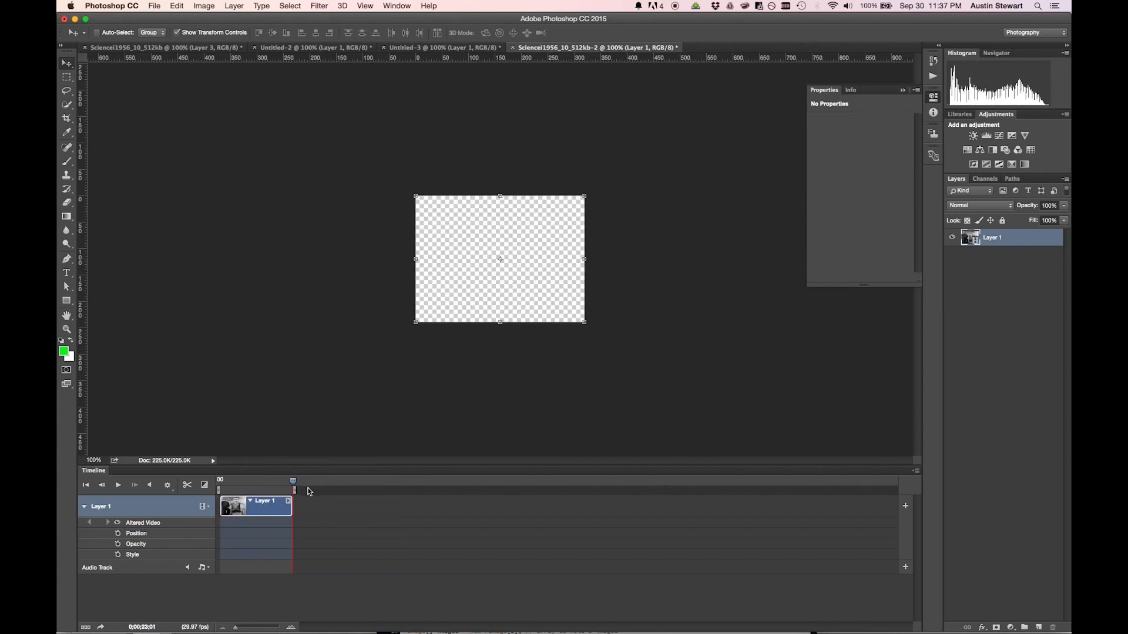
{"action": "left_click", "coordinate": [118, 485]}
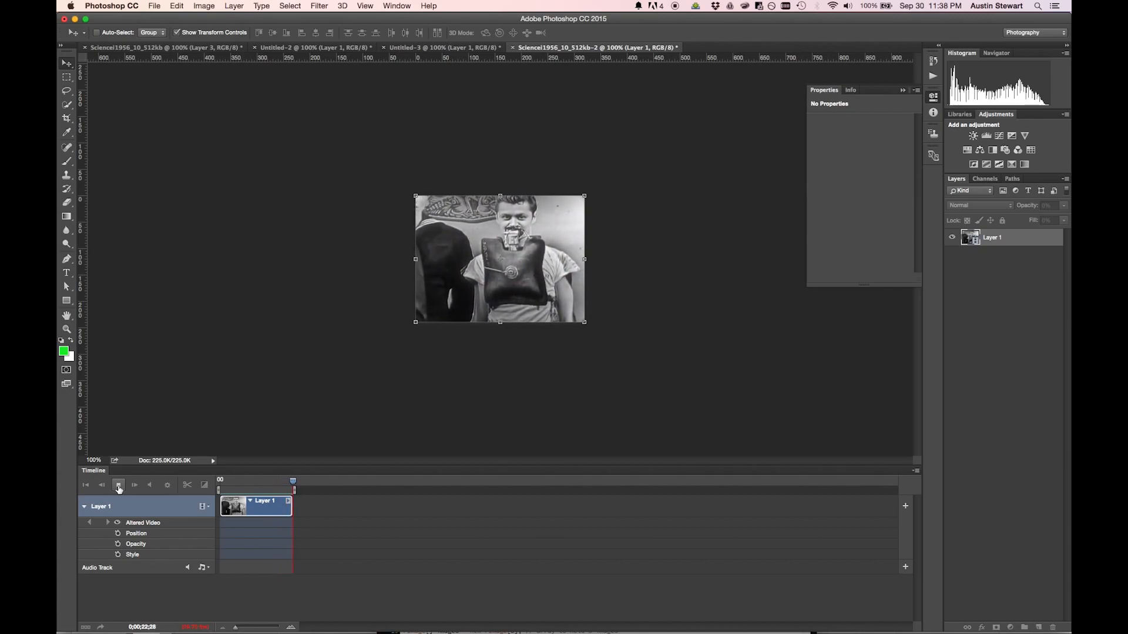
{"action": "left_click", "coordinate": [119, 486]}
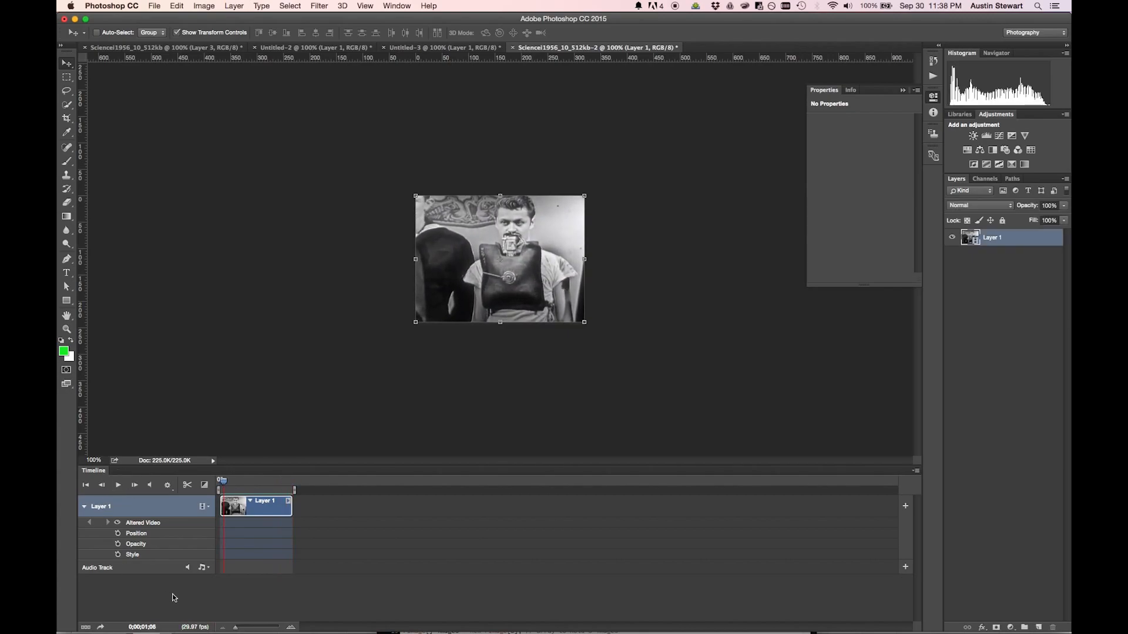
- Split the Layer 1 clip at 0;00;06;25 and delete the second part, Layer 1 copy
{"action": "left_click_drag", "start_coordinate": [236, 629], "coordinate": [245, 630]}
{"action": "left_click", "coordinate": [251, 483]}
{"action": "left_click_drag", "start_coordinate": [251, 483], "coordinate": [393, 483]}
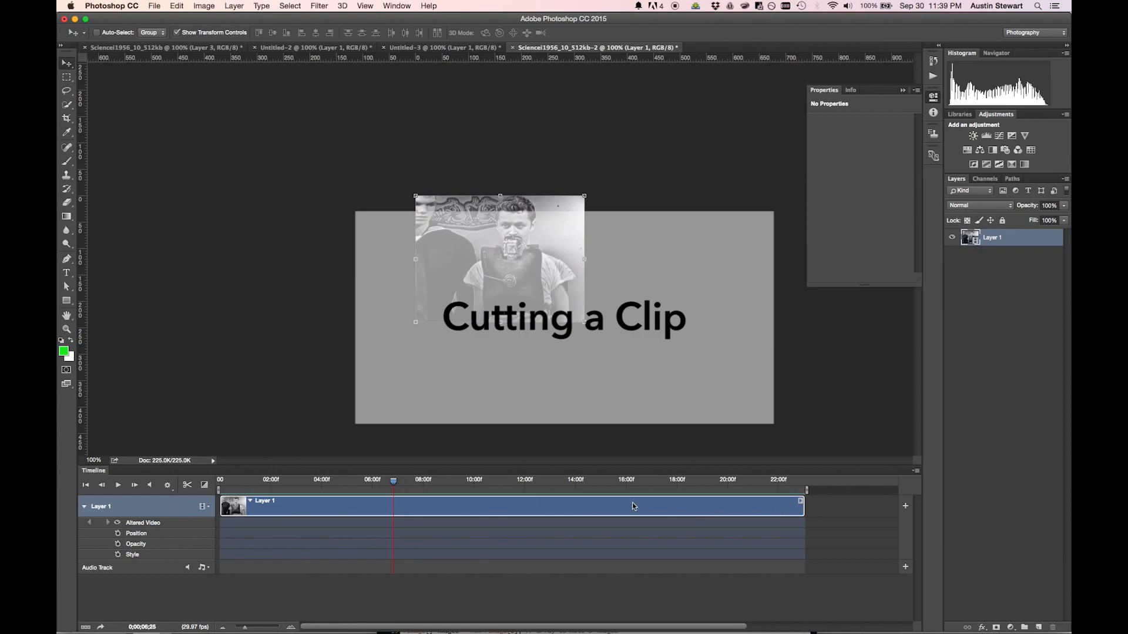
{"action": "left_click", "coordinate": [186, 485]}
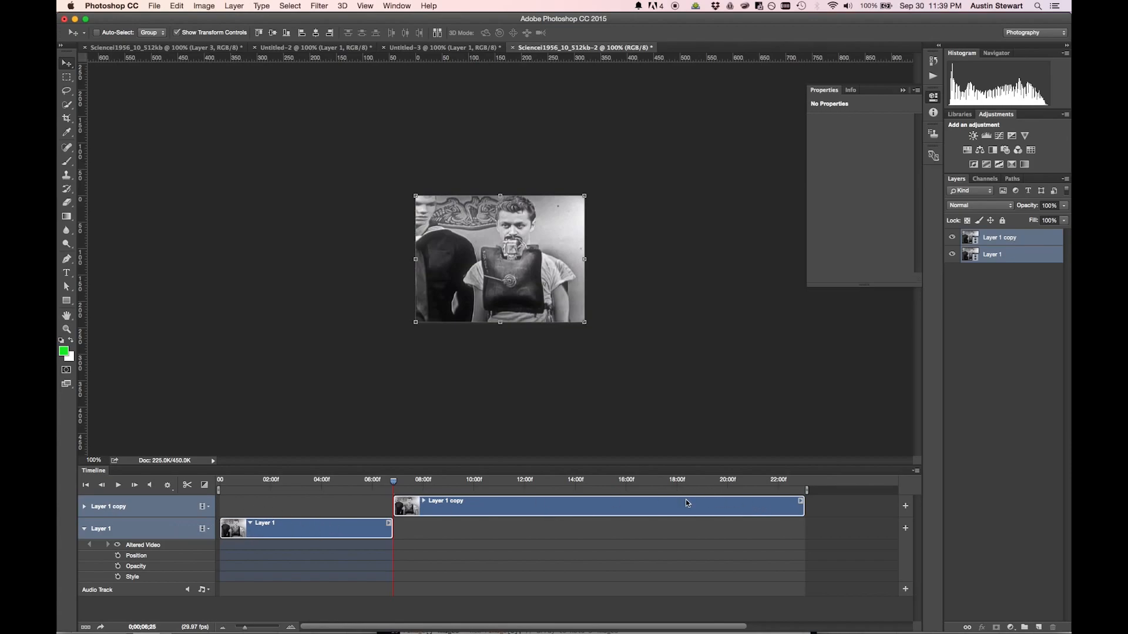
{"action": "left_click", "coordinate": [1011, 242]}
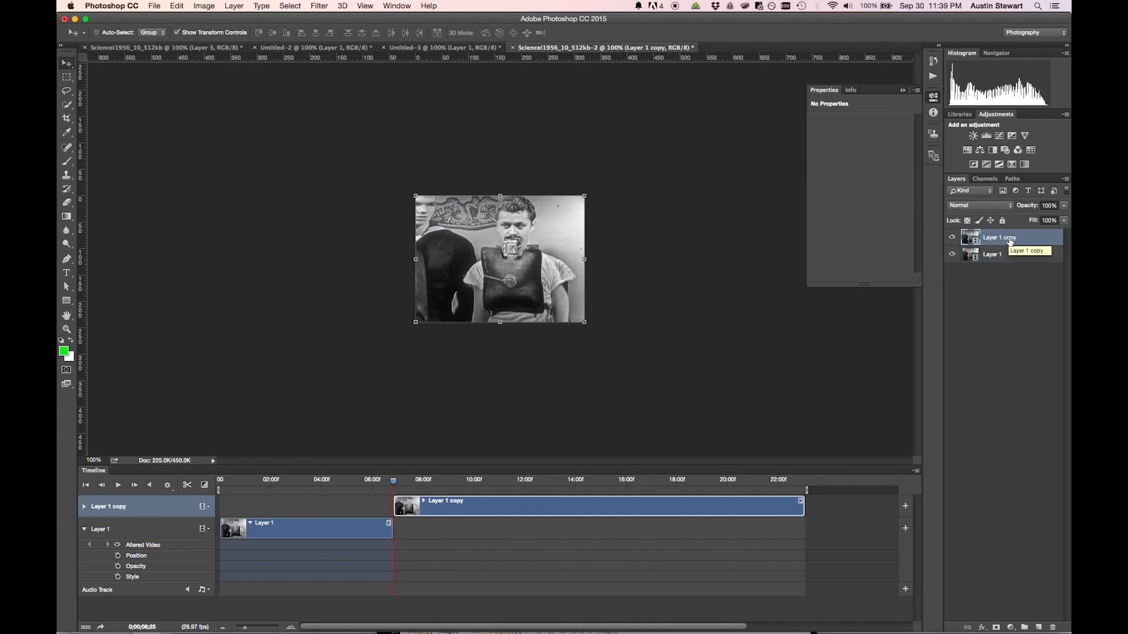
{"action": "key", "text": "Delete"}
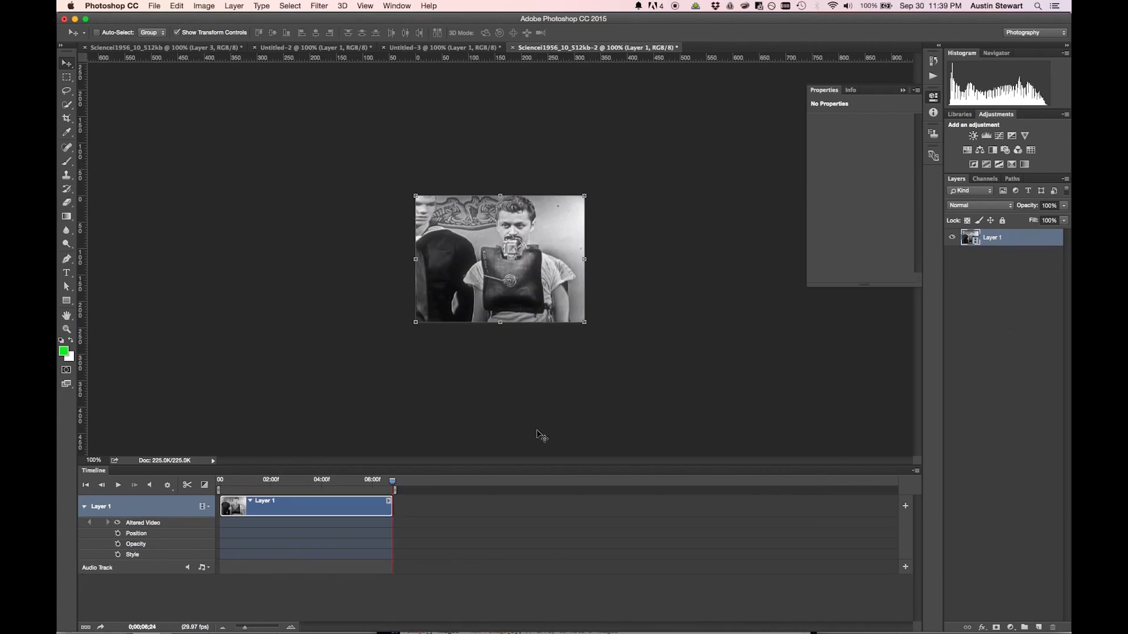
- Play the shortened clip from its start and scrub to 0;00;01;29 to check the footage
{"action": "left_click_drag", "start_coordinate": [391, 481], "coordinate": [219, 486]}
{"action": "left_click", "coordinate": [118, 485]}
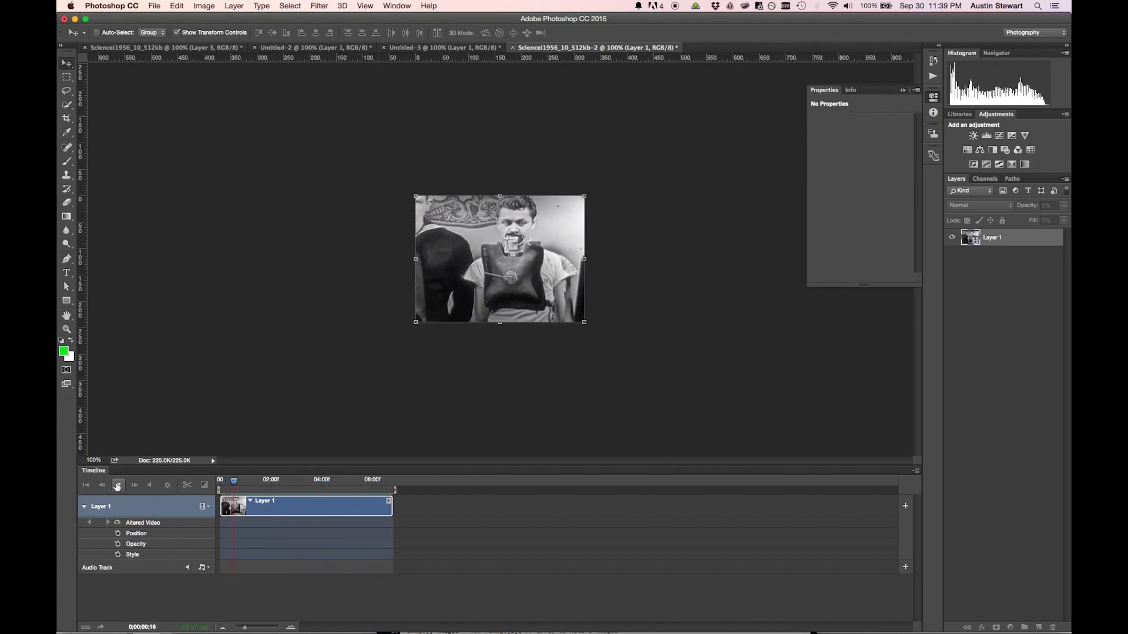
{"action": "left_click", "coordinate": [118, 485]}
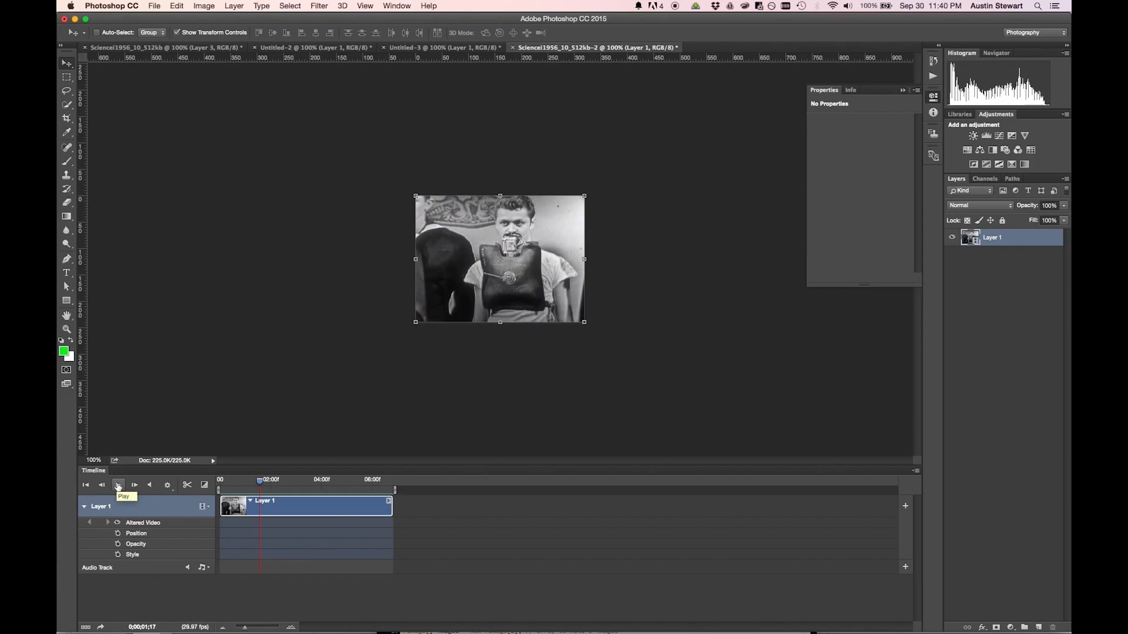
{"action": "left_click", "coordinate": [118, 485]}
{"action": "mouse_move", "coordinate": [259, 487]}
{"action": "left_mouse_down"}
{"action": "mouse_move", "coordinate": [355, 478]}
{"action": "mouse_move", "coordinate": [227, 466]}
{"action": "mouse_move", "coordinate": [263, 483]}
{"action": "left_mouse_up"}
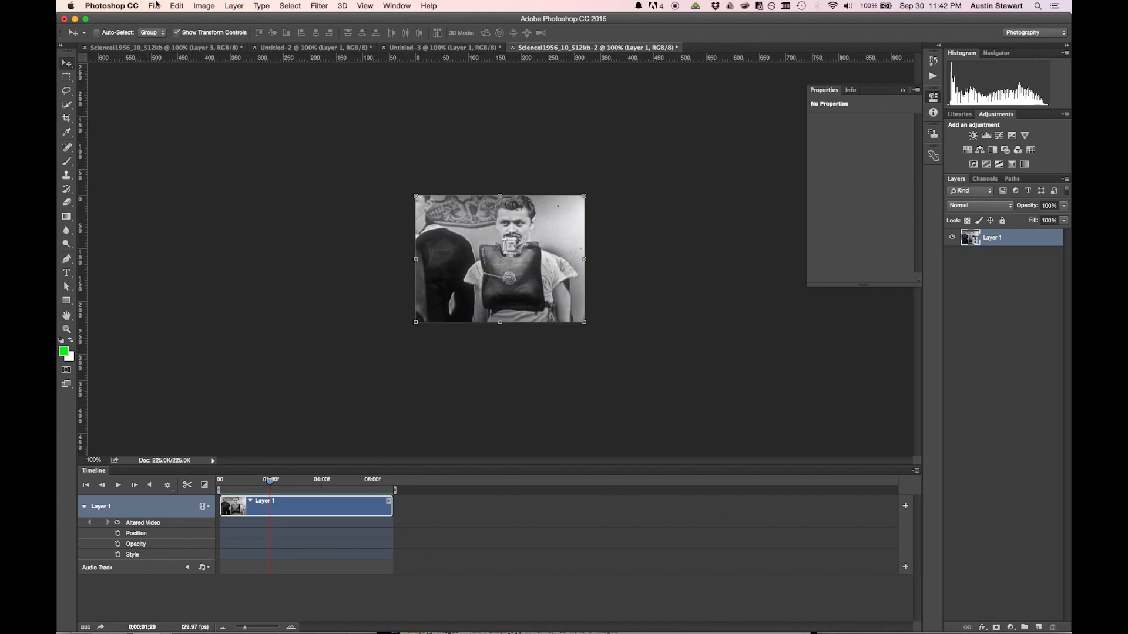
- Start a video render of the trimmed clip and set its frame rate to 15 fps
{"action": "left_click", "coordinate": [157, 6]}
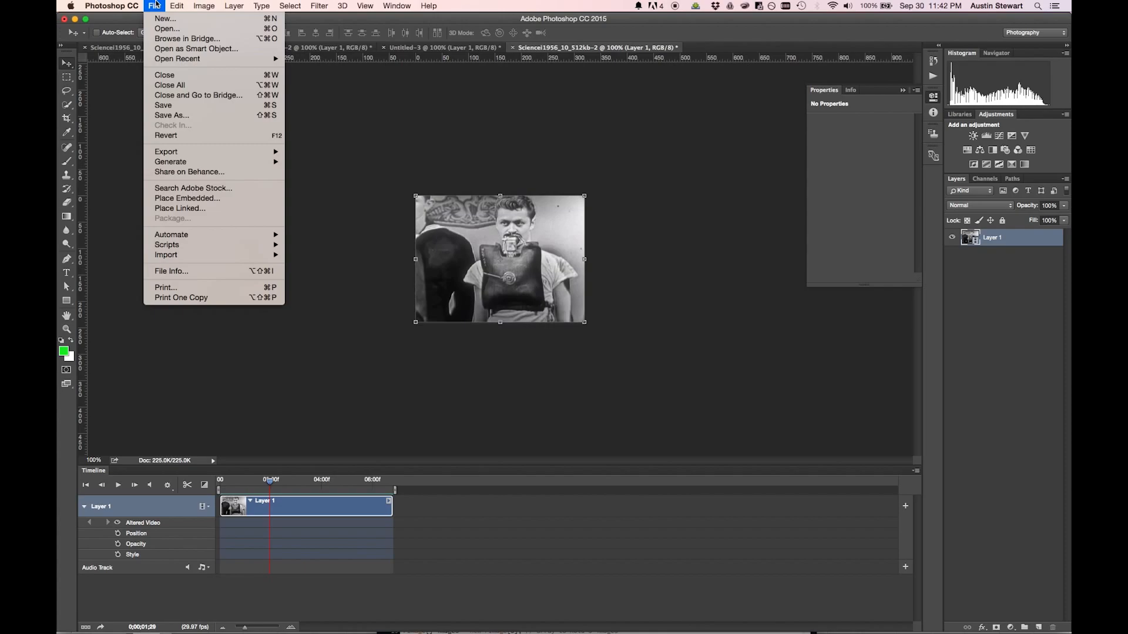
{"action": "mouse_move", "coordinate": [170, 153]}
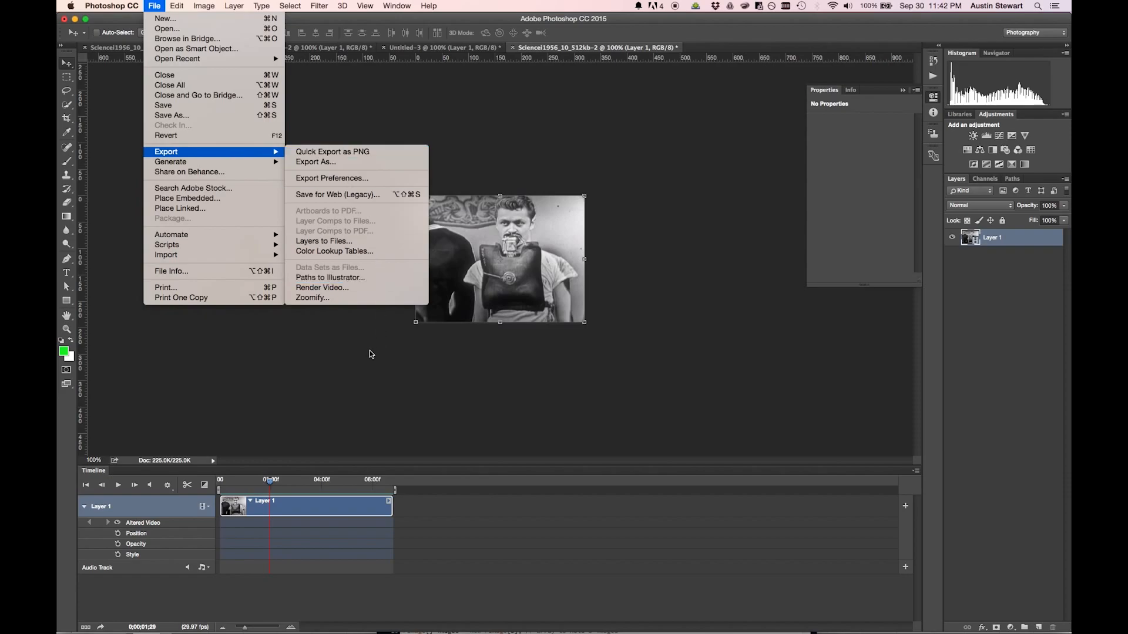
{"action": "left_click", "coordinate": [355, 288]}
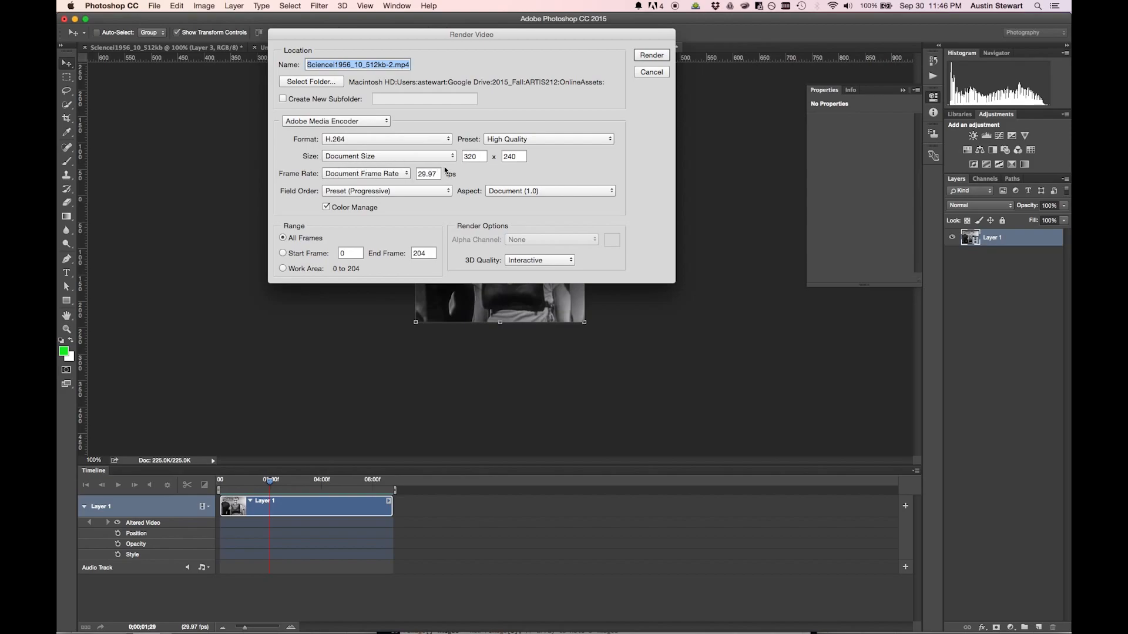
{"action": "left_click", "coordinate": [379, 176]}
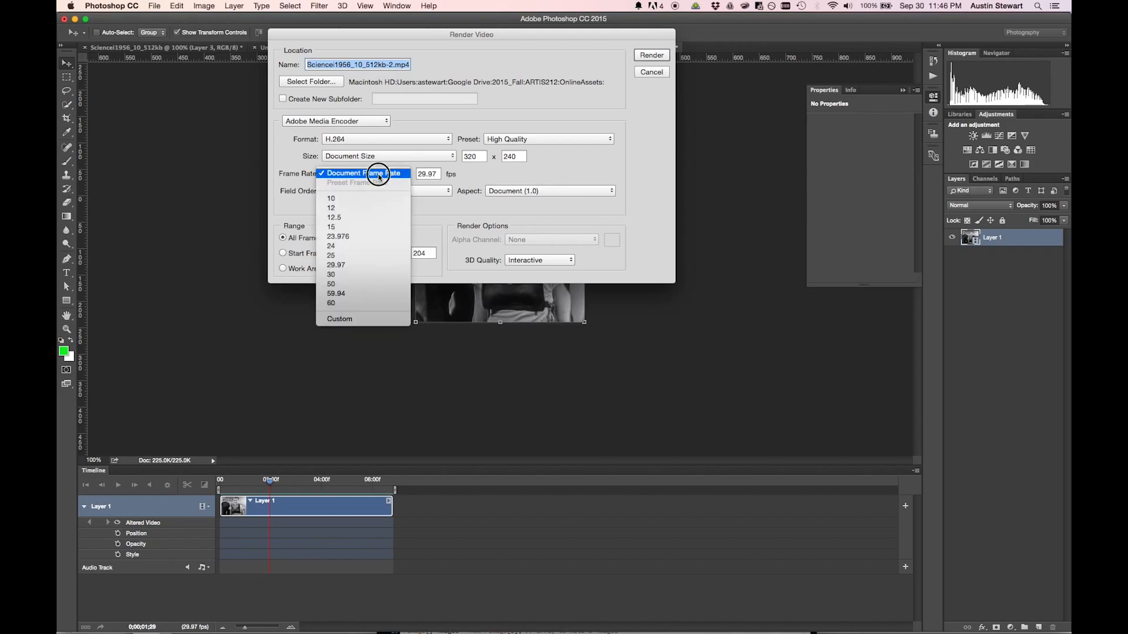
{"action": "left_click", "coordinate": [364, 229]}
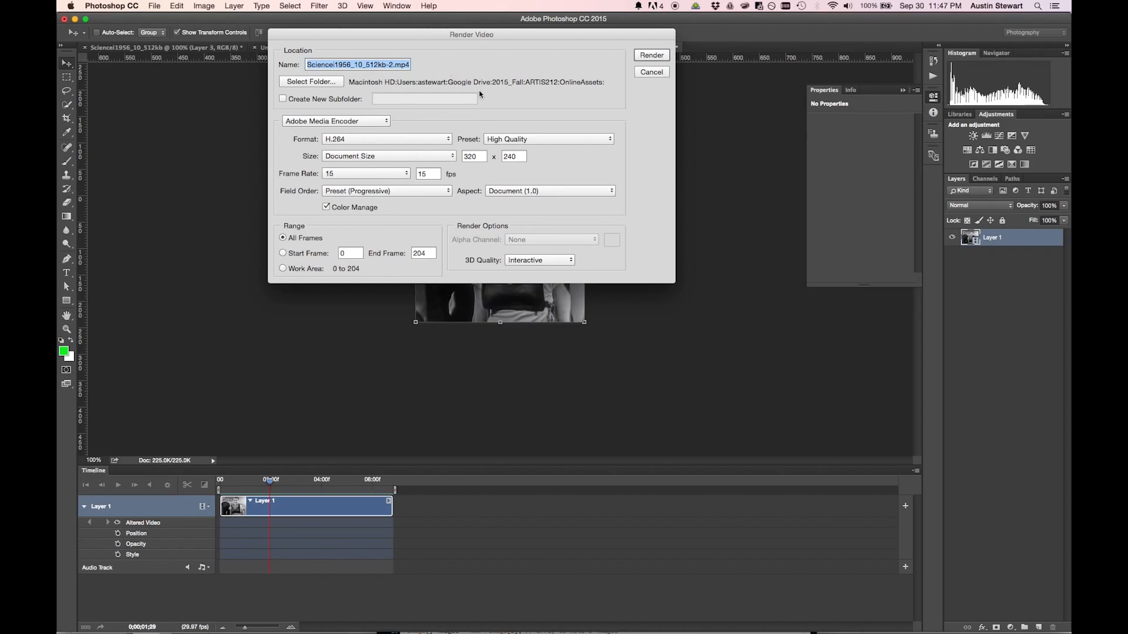
- Name the output file Demo2.mp4, keep the range at all frames, and render the video
{"action": "left_click", "coordinate": [390, 63]}
{"action": "left_click_drag", "start_coordinate": [392, 63], "coordinate": [276, 67]}
{"action": "type", "text": "Demo2"}
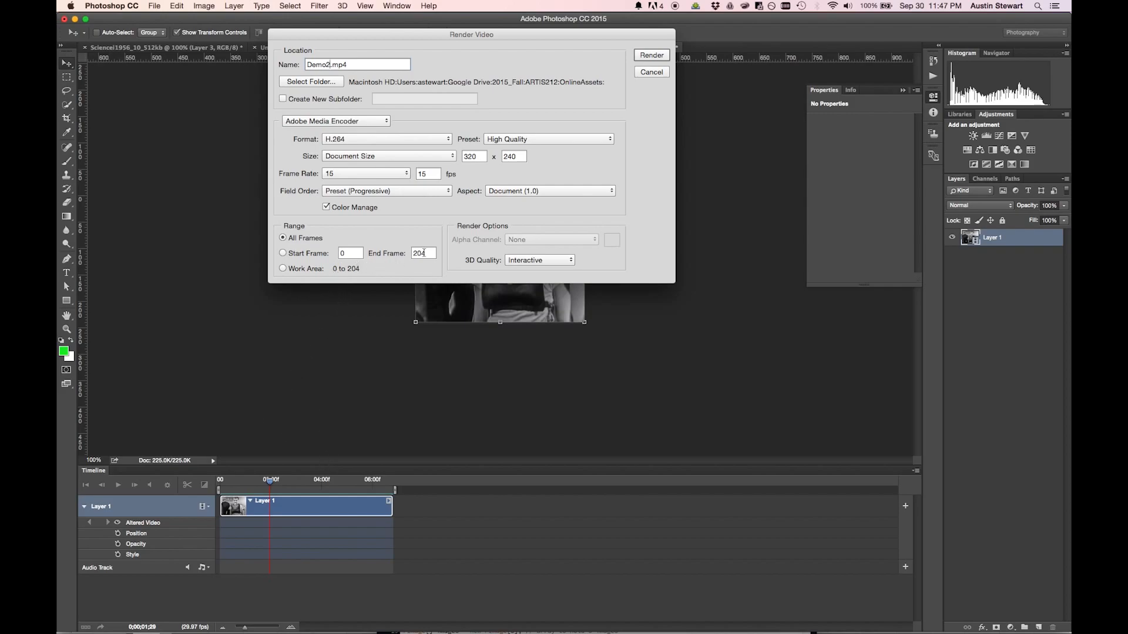
{"action": "left_click", "coordinate": [282, 253]}
{"action": "left_click", "coordinate": [282, 238]}
{"action": "left_click", "coordinate": [652, 55]}
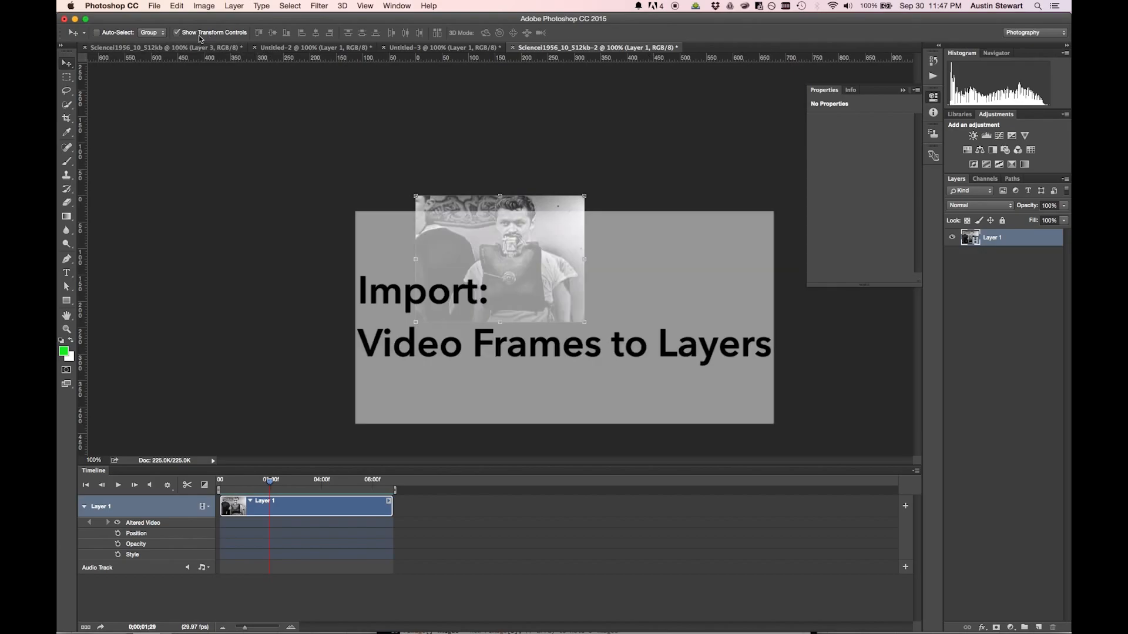
- Choose Demo2.mp4 from the OnlineAssets folder for import as video frames to layers
{"action": "left_click", "coordinate": [154, 6]}
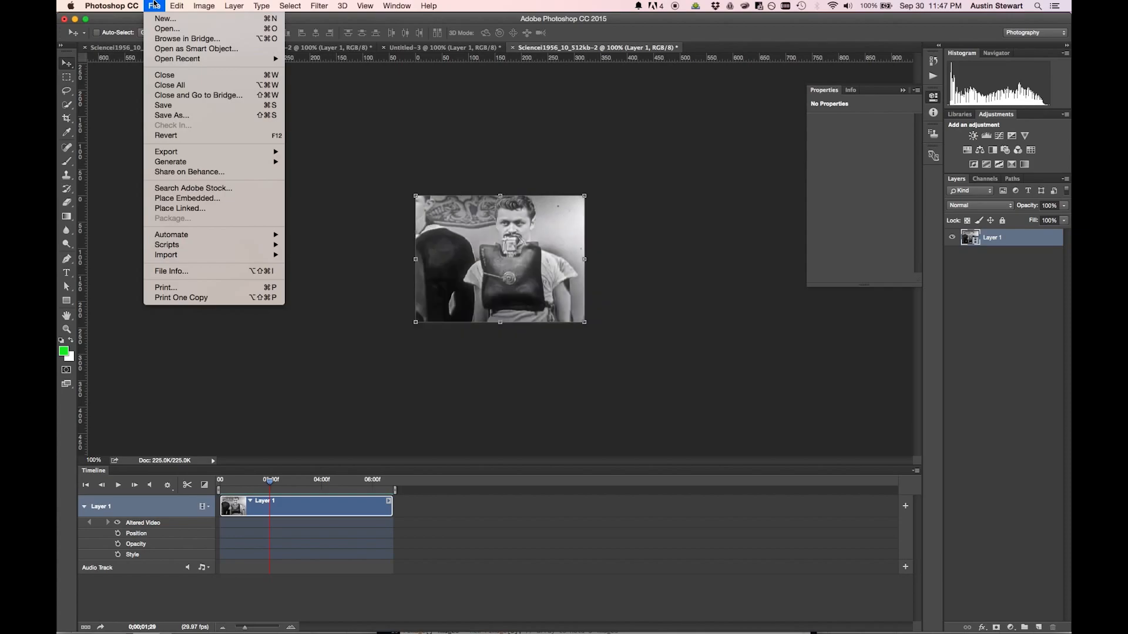
{"action": "mouse_move", "coordinate": [183, 258]}
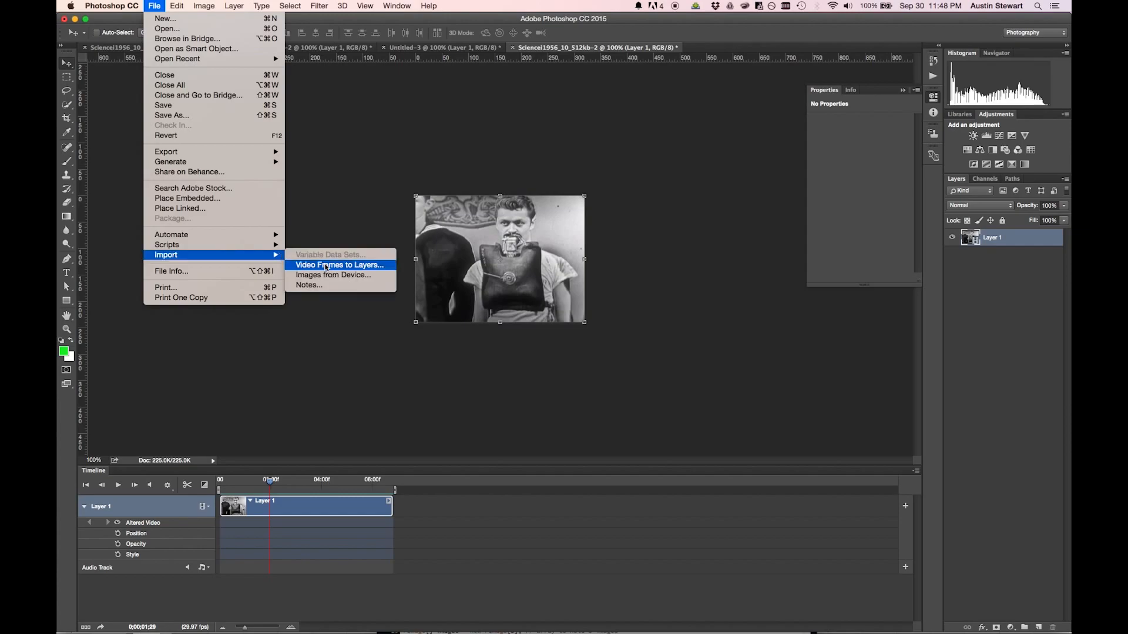
{"action": "left_click", "coordinate": [326, 265]}
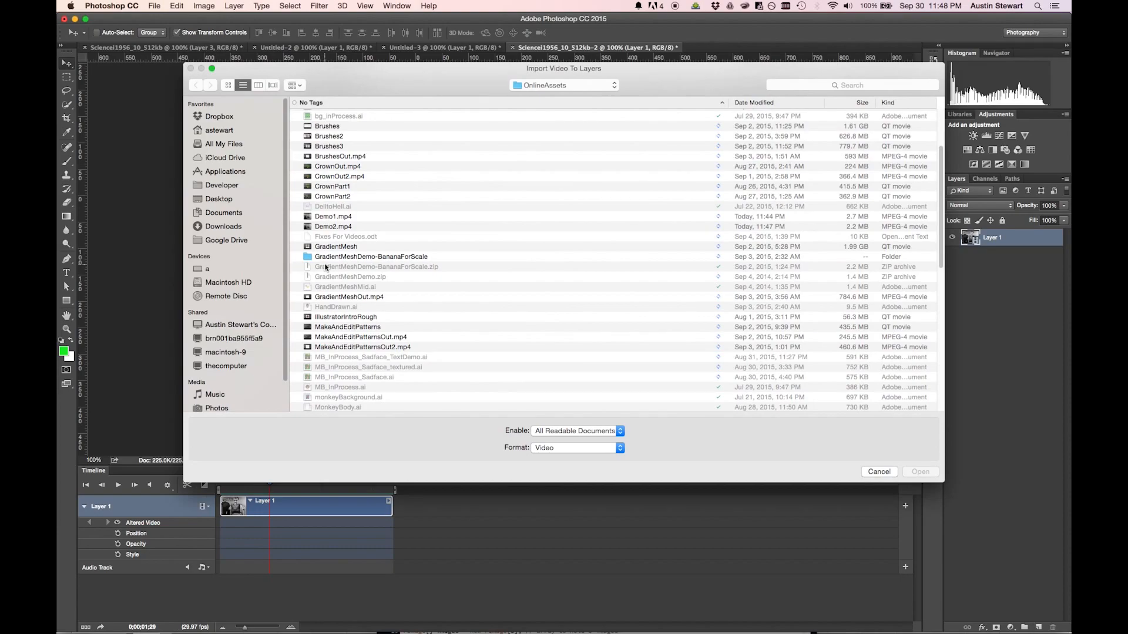
{"action": "left_click", "coordinate": [328, 227]}
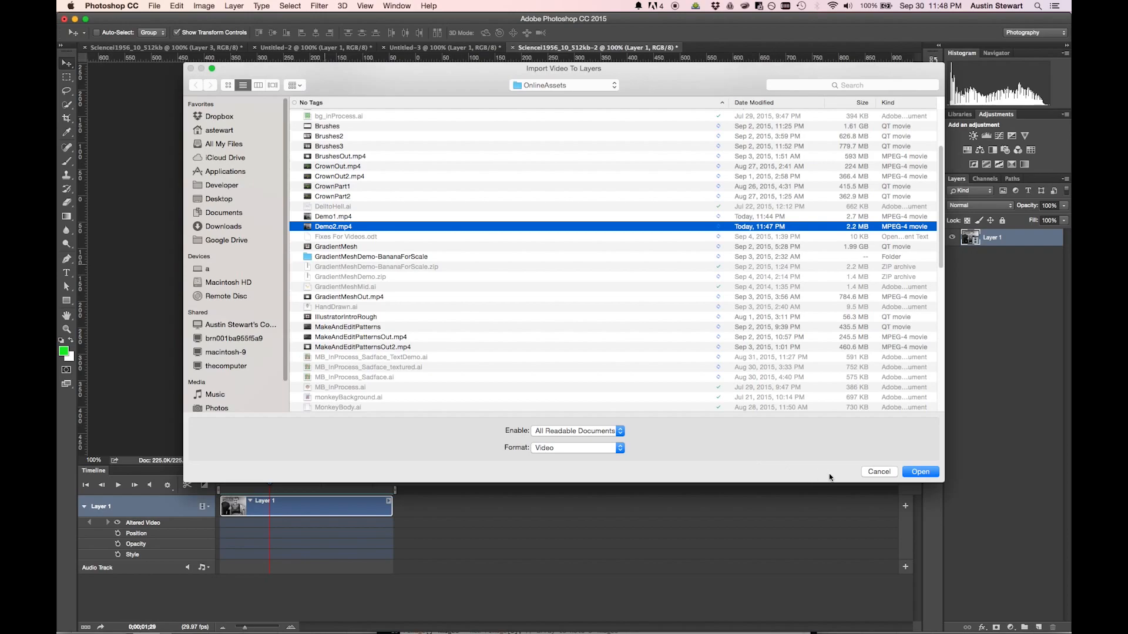
{"action": "left_click", "coordinate": [920, 473]}
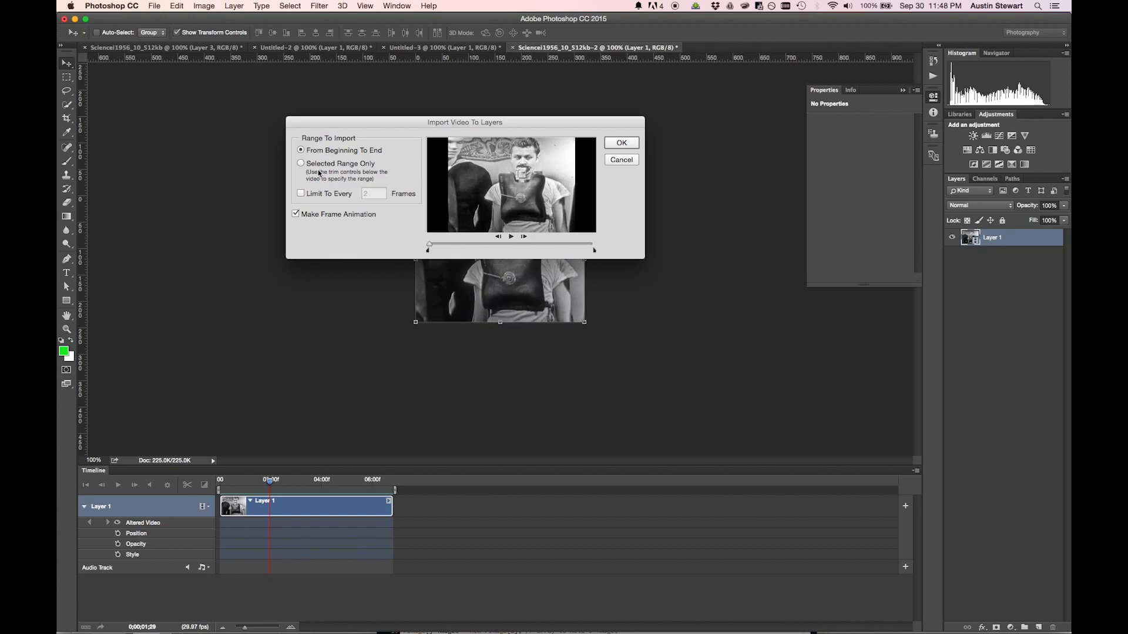
- Scrub the import preview, try narrowing the range to the clip's middle, and restore both trim markers to the full clip
{"action": "left_click_drag", "start_coordinate": [429, 245], "coordinate": [495, 243]}
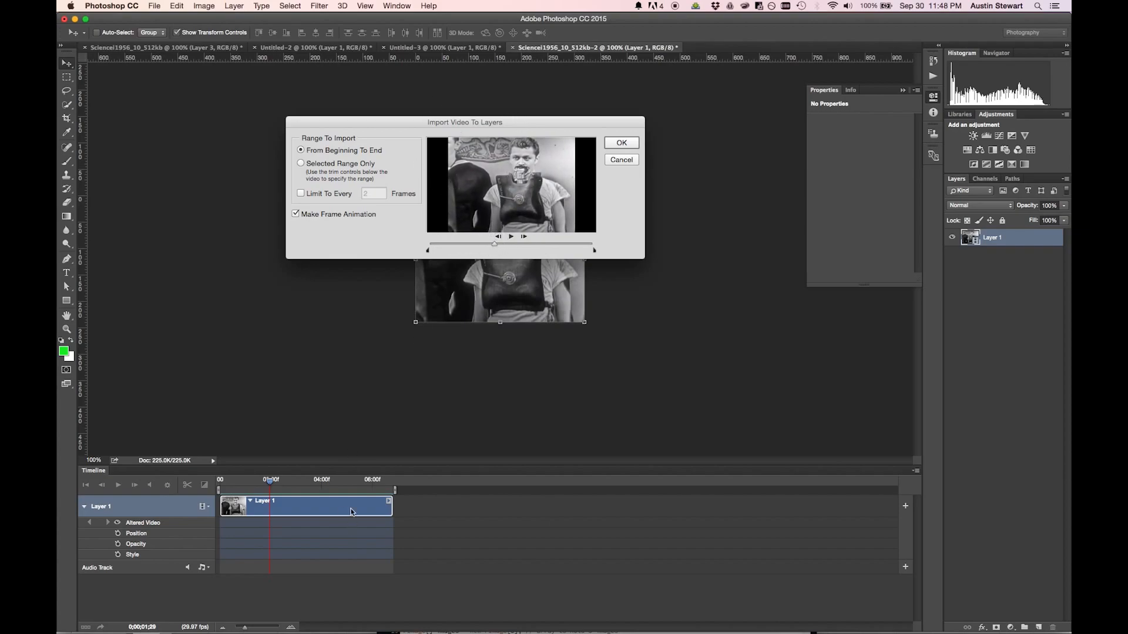
{"action": "left_click_drag", "start_coordinate": [496, 245], "coordinate": [507, 245]}
{"action": "left_click_drag", "start_coordinate": [428, 250], "coordinate": [457, 250]}
{"action": "left_click_drag", "start_coordinate": [596, 251], "coordinate": [542, 250]}
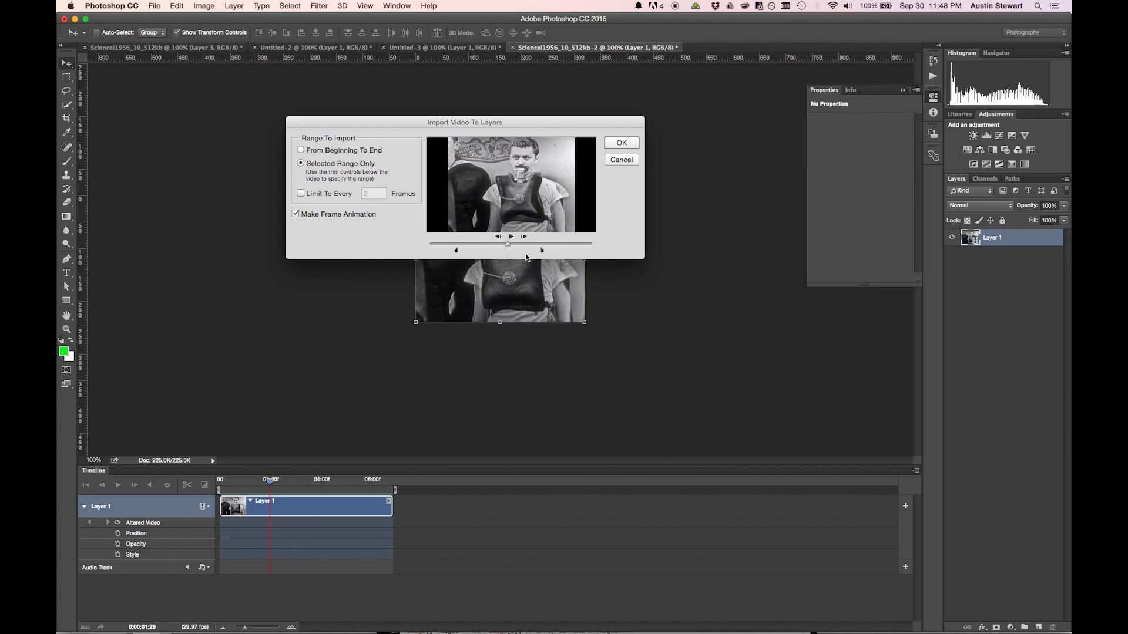
{"action": "left_click_drag", "start_coordinate": [541, 251], "coordinate": [595, 251]}
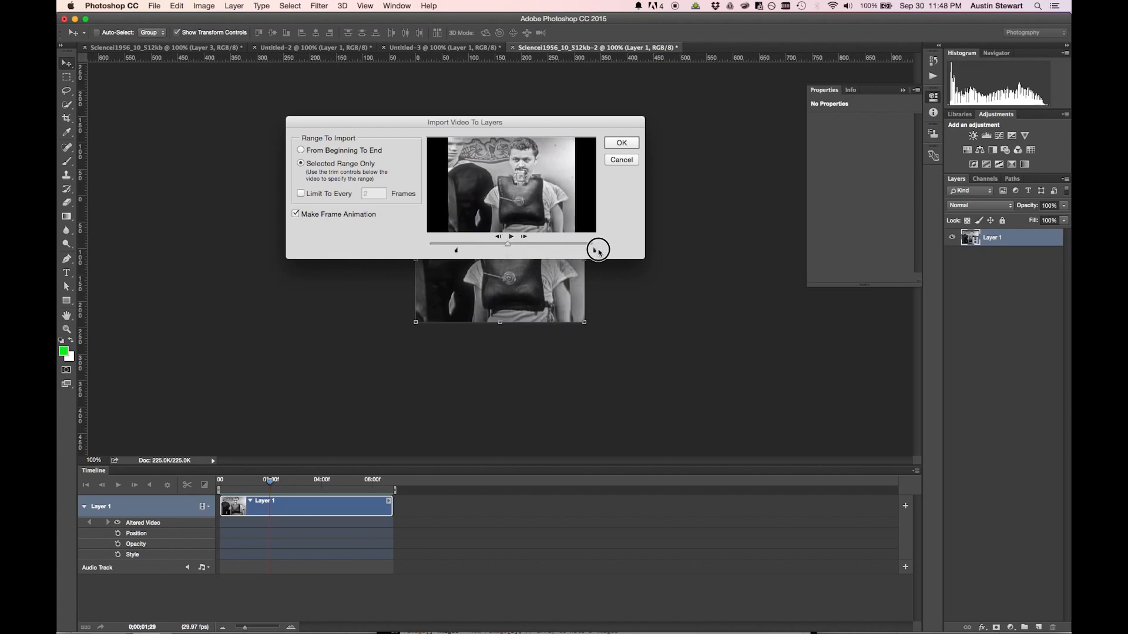
{"action": "left_click_drag", "start_coordinate": [457, 251], "coordinate": [411, 250]}
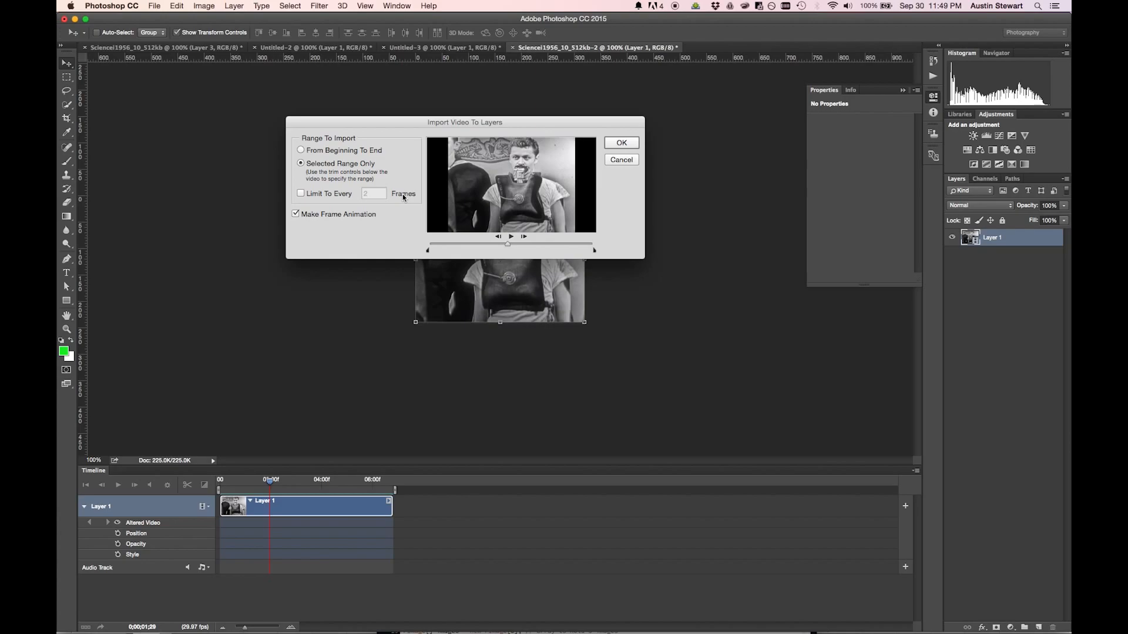
- Import the full range of the clip as a frame animation, leaving the every-few-frames limit off
{"action": "left_click", "coordinate": [301, 194]}
{"action": "double_click", "coordinate": [372, 193]}
{"action": "left_click", "coordinate": [300, 194]}
{"action": "left_click", "coordinate": [619, 144]}
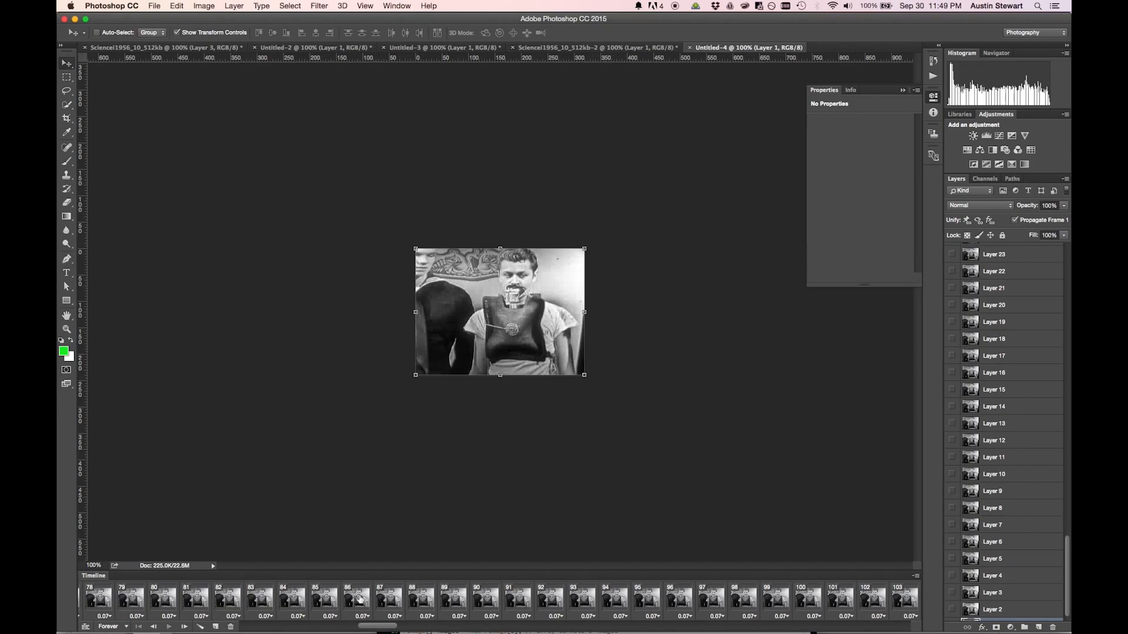
- Go back to the first frame of the imported animation, play it briefly and stop playback
{"action": "left_click_drag", "start_coordinate": [377, 628], "coordinate": [235, 626]}
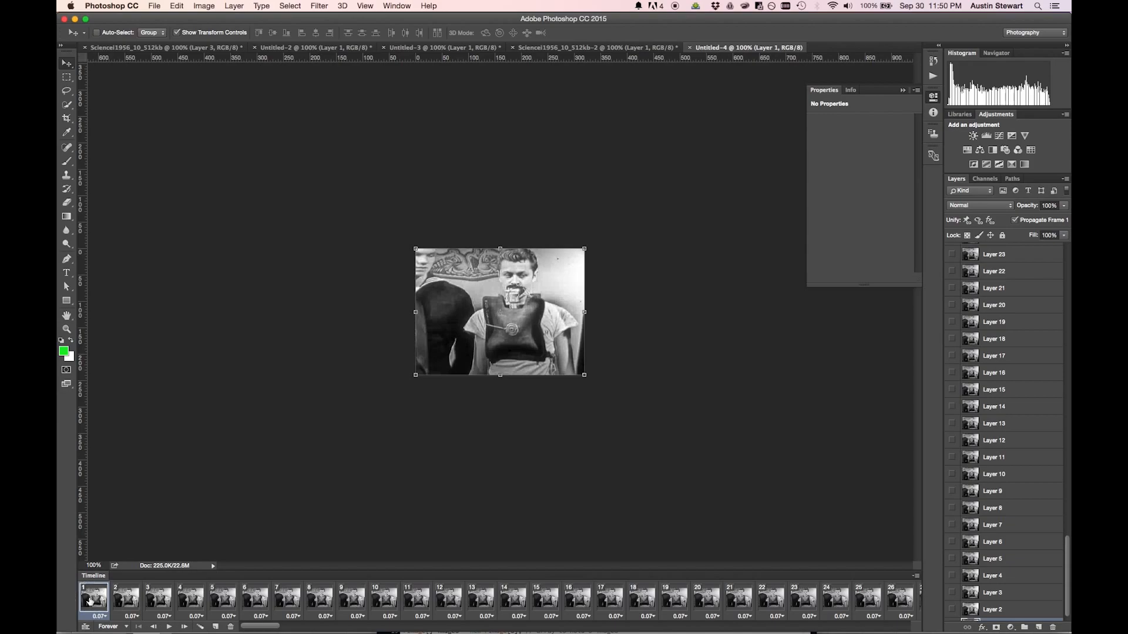
{"action": "left_click", "coordinate": [170, 627]}
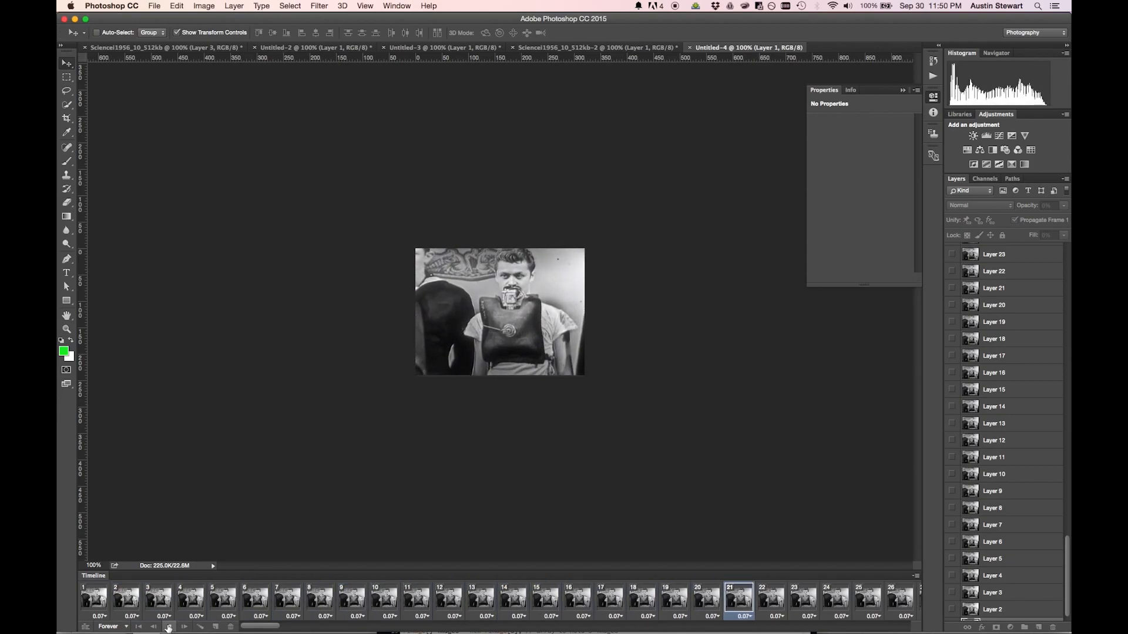
{"action": "left_click", "coordinate": [168, 628]}
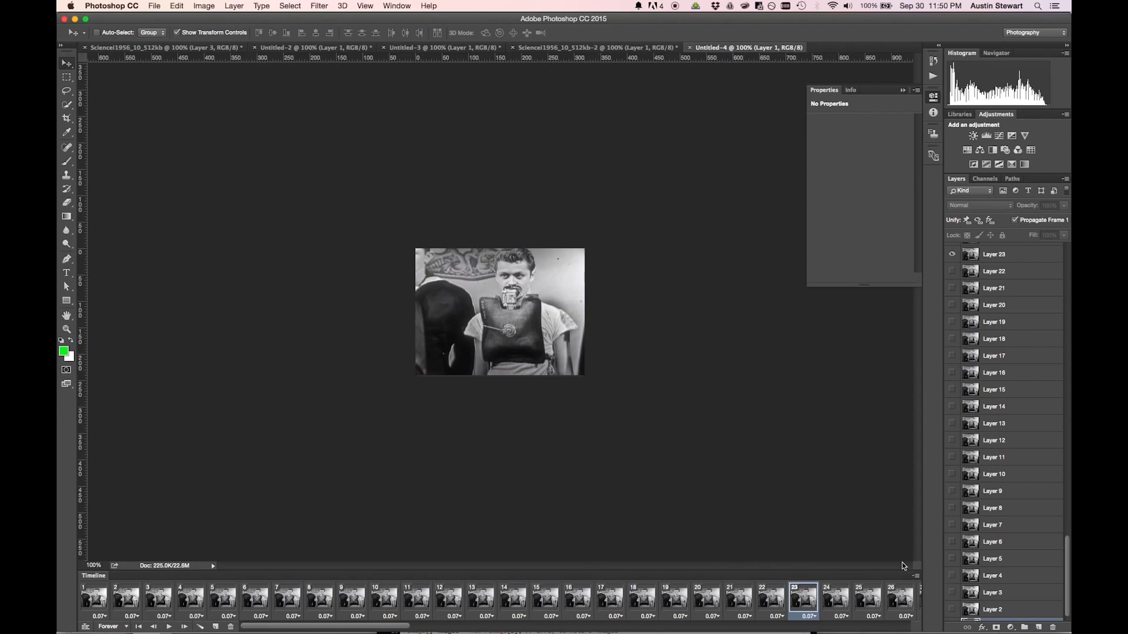
- Select all frames of the animation and copy them
{"action": "left_click", "coordinate": [917, 577]}
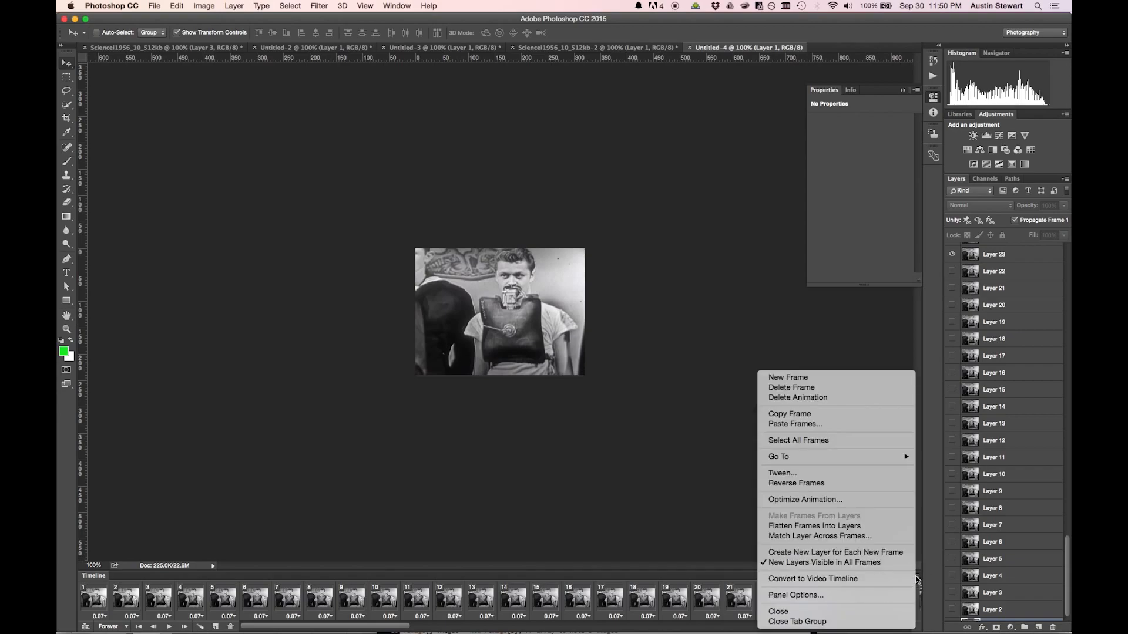
{"action": "left_click", "coordinate": [670, 525]}
{"action": "left_click", "coordinate": [917, 579]}
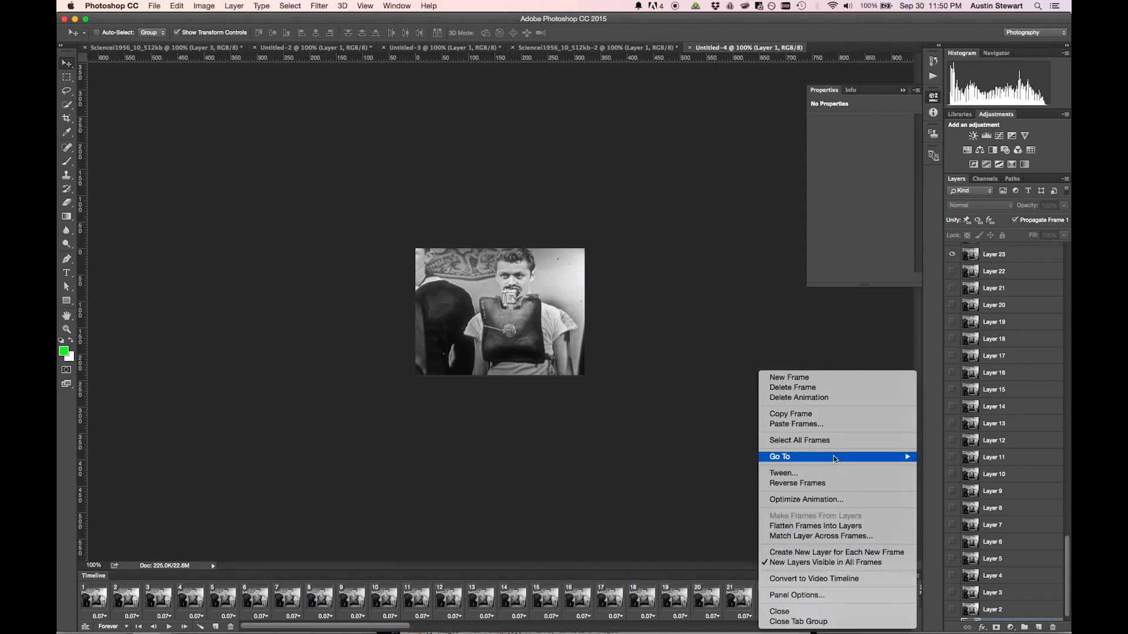
{"action": "left_click", "coordinate": [823, 441]}
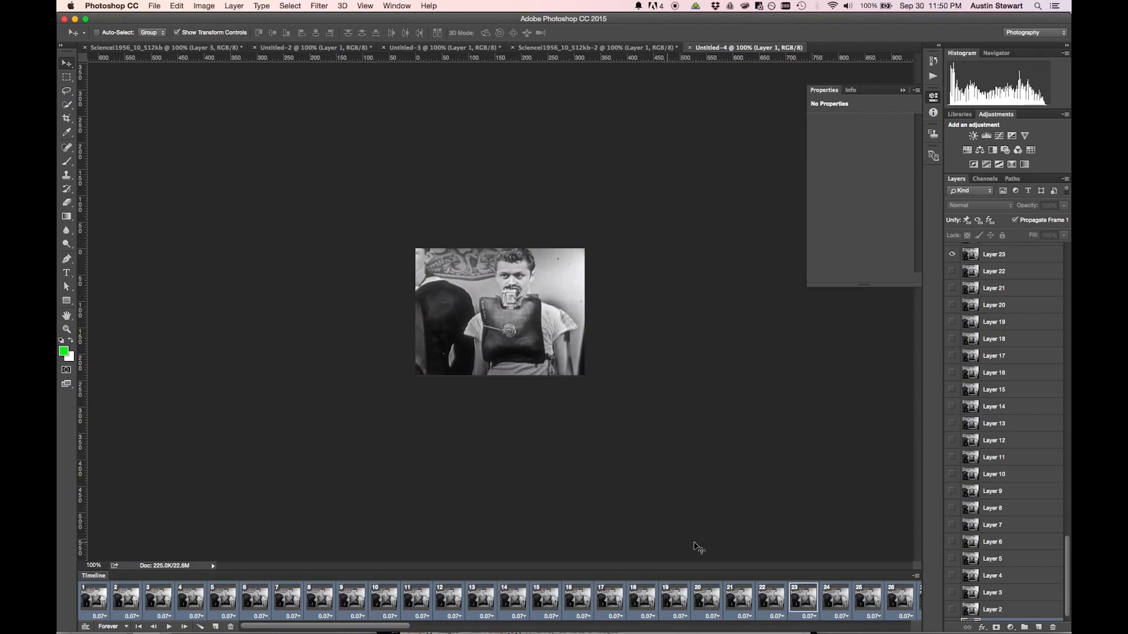
{"action": "left_click", "coordinate": [917, 577]}
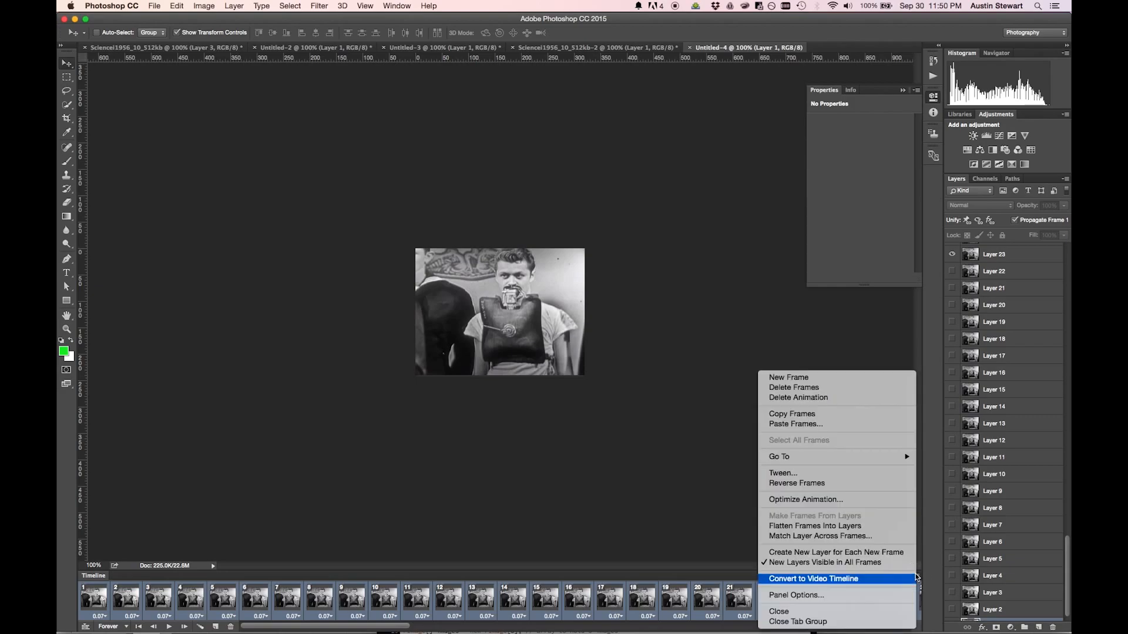
{"action": "left_click", "coordinate": [813, 415]}
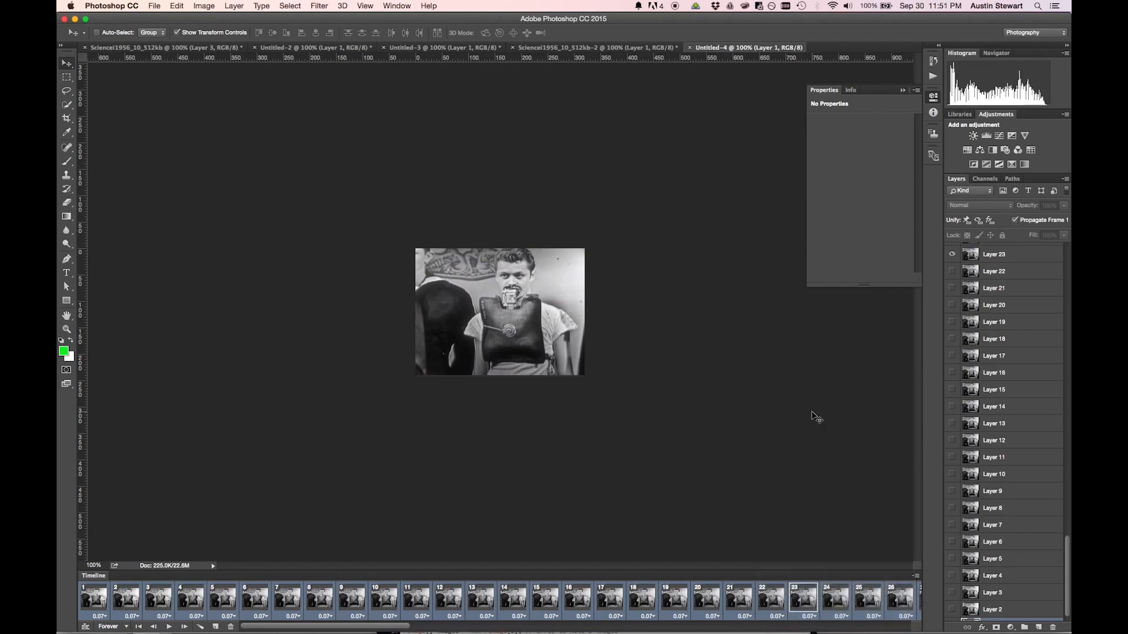
- Paste the copied frames into the animation using the Paste After Selection method
{"action": "left_click", "coordinate": [917, 577]}
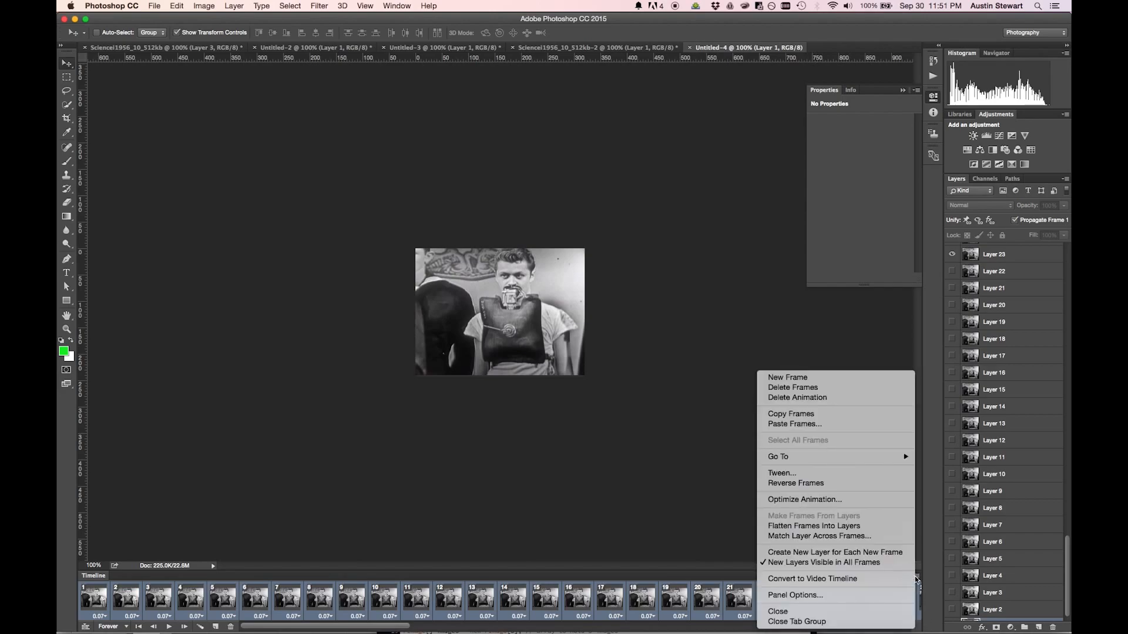
{"action": "left_click", "coordinate": [815, 425]}
{"action": "left_click", "coordinate": [814, 426]}
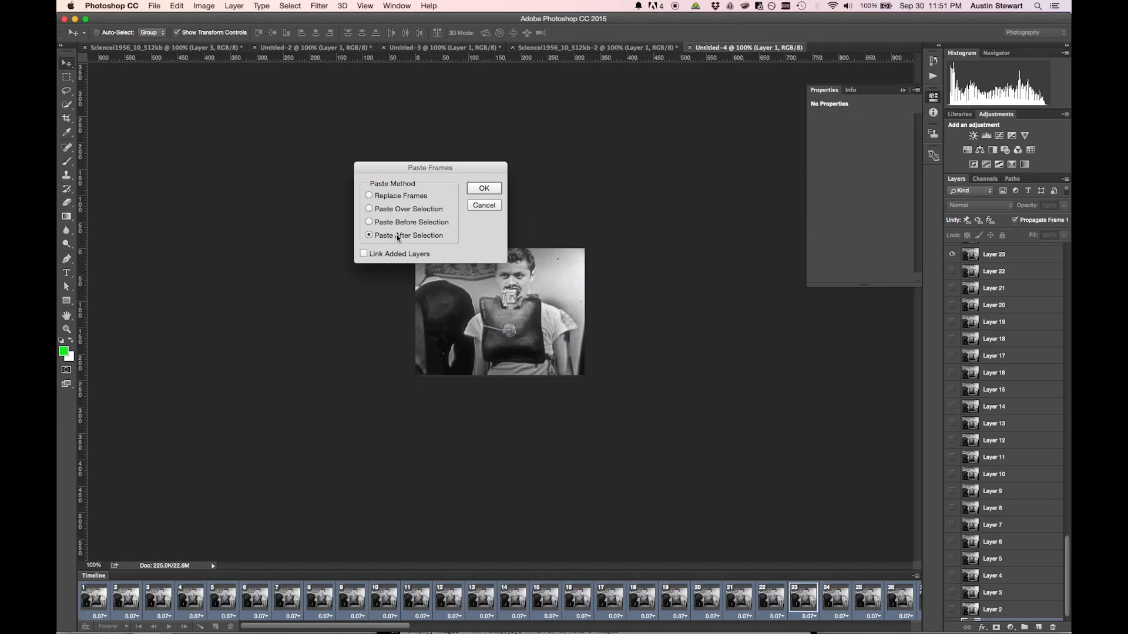
{"action": "left_click", "coordinate": [488, 190]}
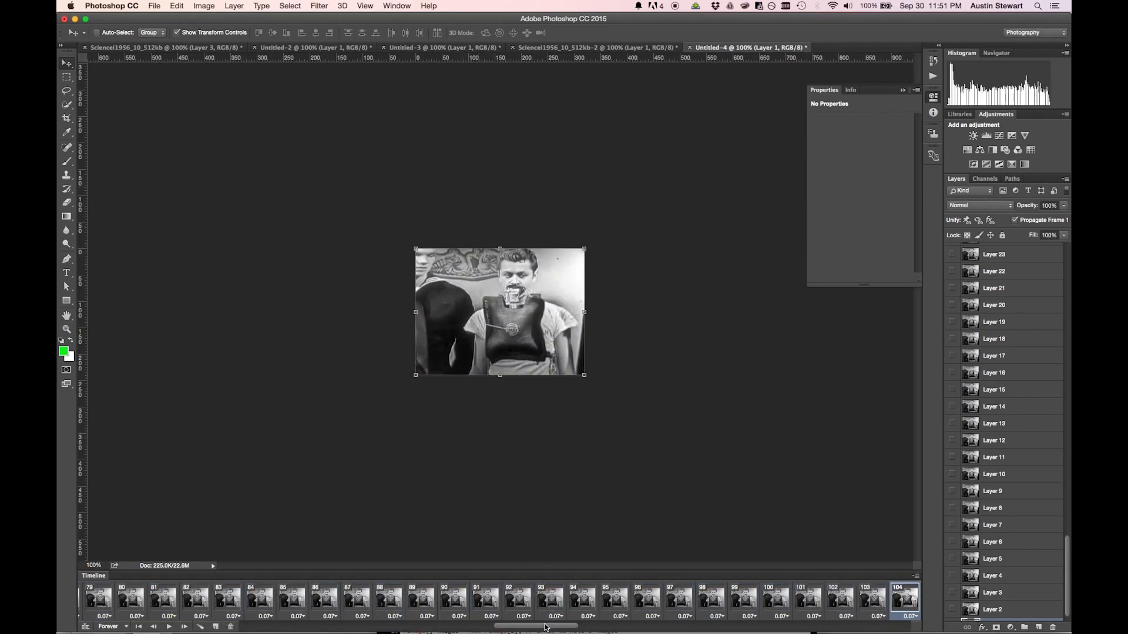
- Select the pasted frames from frame 104 to the end and reverse their order
{"action": "left_click_drag", "start_coordinate": [545, 629], "coordinate": [598, 624]}
{"action": "left_click_drag", "start_coordinate": [603, 622], "coordinate": [573, 629]}
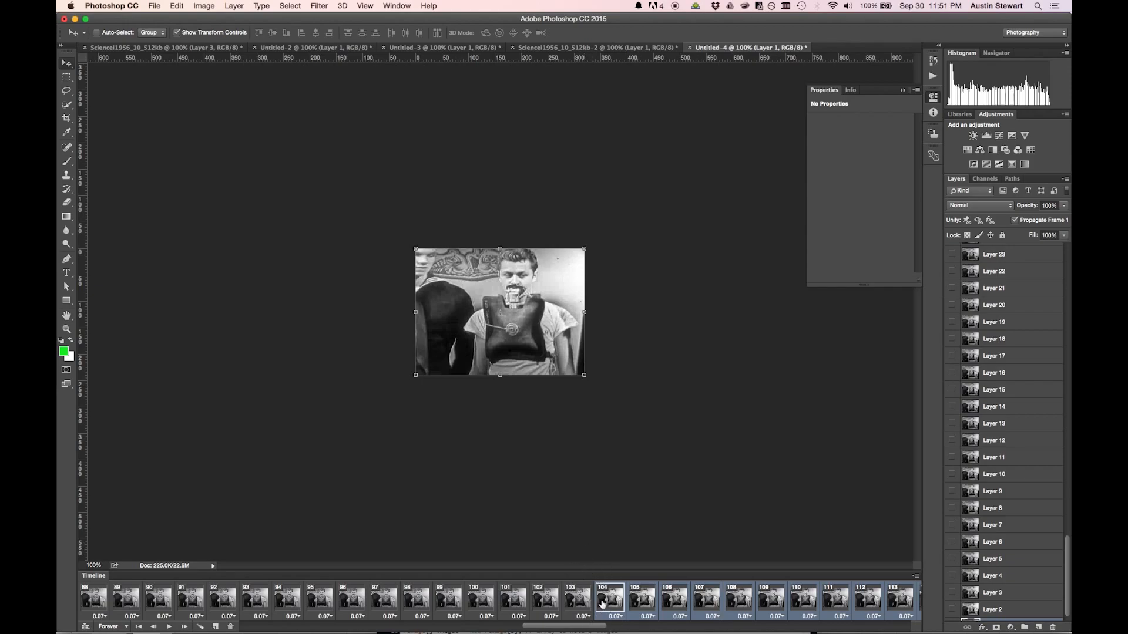
{"action": "left_click", "coordinate": [916, 577]}
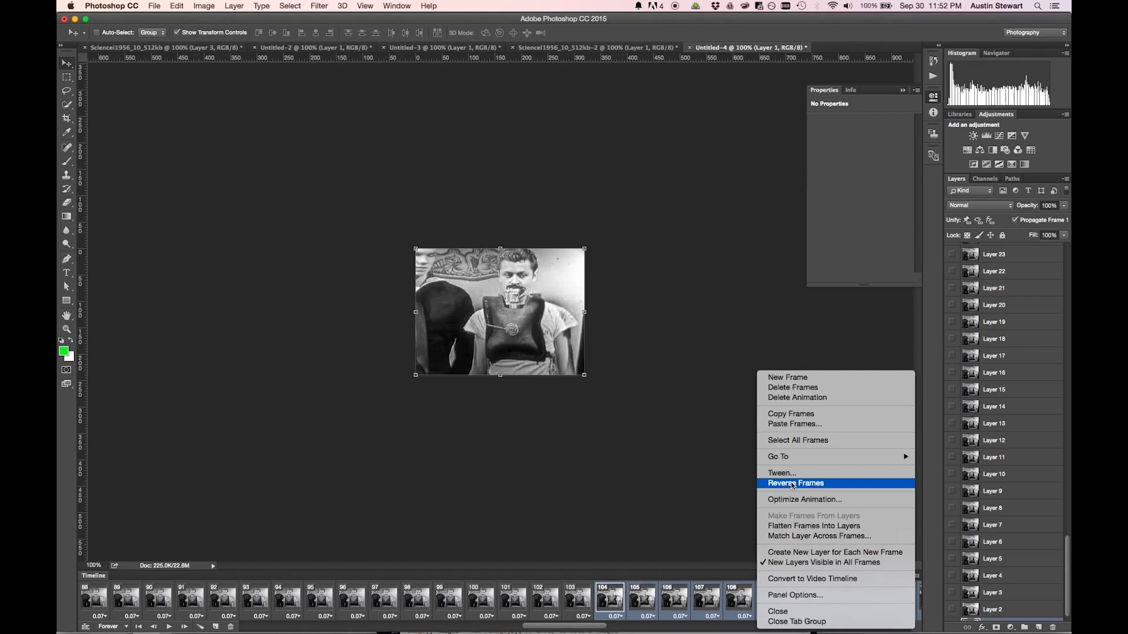
{"action": "left_click", "coordinate": [793, 484]}
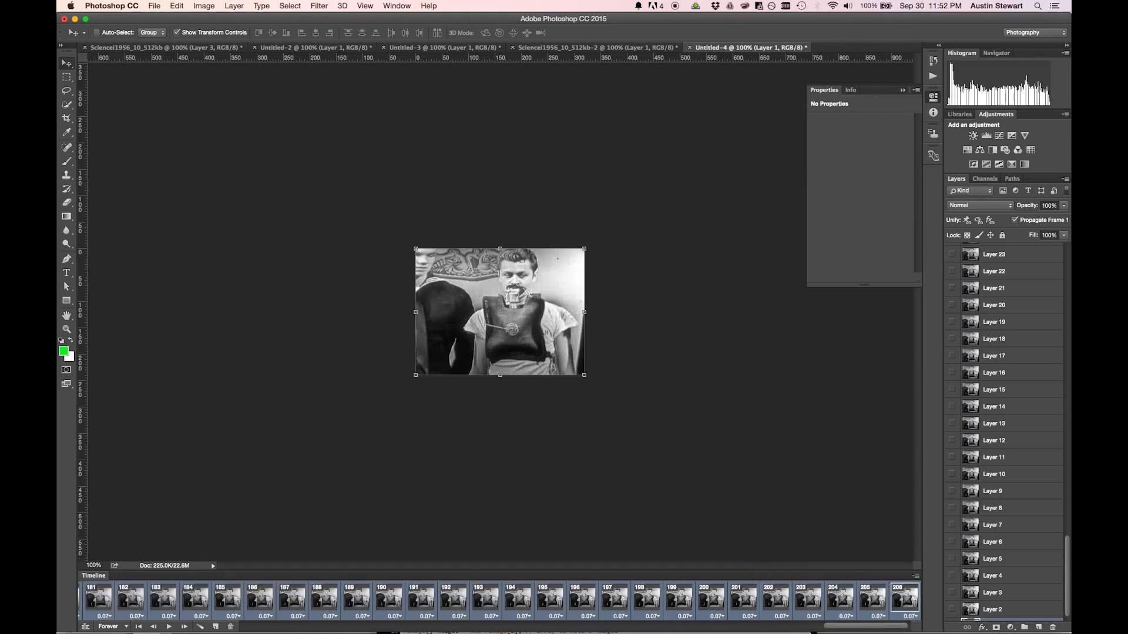
- Compare frames 103 and 104 at the turning point of the animation, and check neighbouring frame 102
{"action": "left_click_drag", "start_coordinate": [858, 625], "coordinate": [554, 626]}
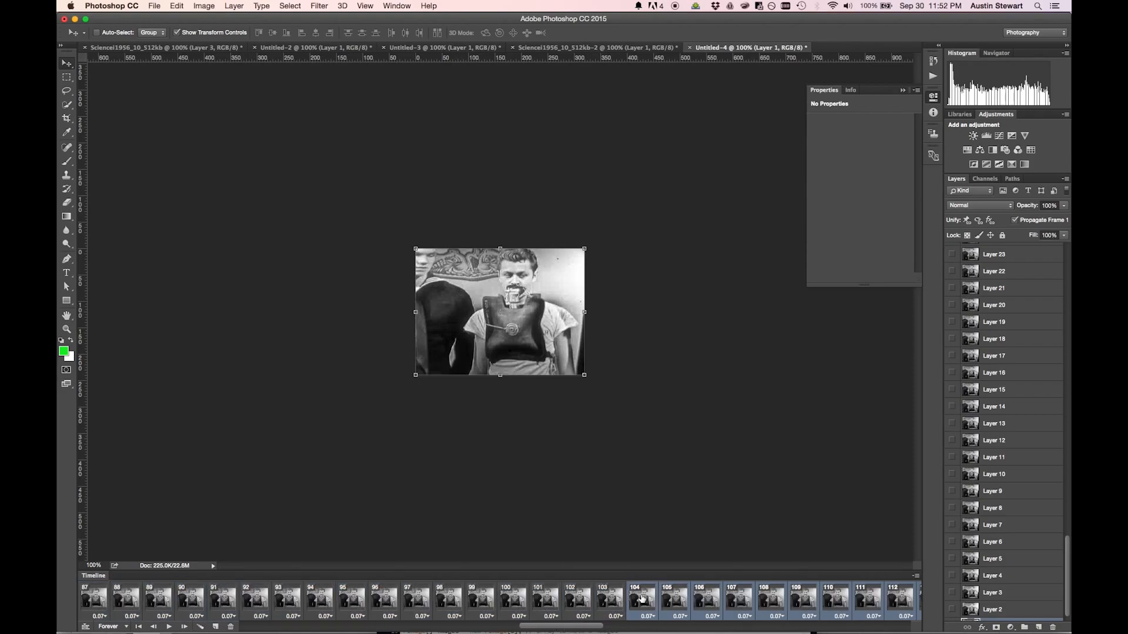
{"action": "left_click", "coordinate": [612, 600]}
{"action": "left_click", "coordinate": [635, 600]}
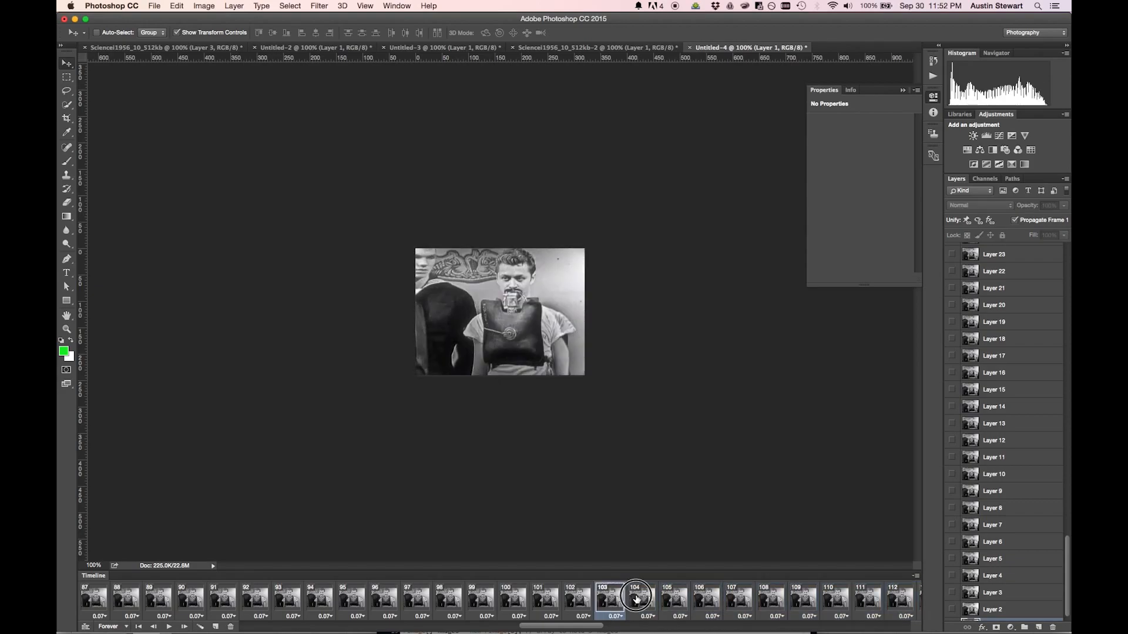
{"action": "left_click", "coordinate": [608, 600]}
{"action": "left_click", "coordinate": [640, 600]}
{"action": "left_click", "coordinate": [604, 601]}
{"action": "left_click", "coordinate": [633, 600]}
{"action": "left_click", "coordinate": [611, 601]}
{"action": "left_click", "coordinate": [640, 601]}
{"action": "left_click", "coordinate": [611, 600]}
{"action": "left_click", "coordinate": [640, 600]}
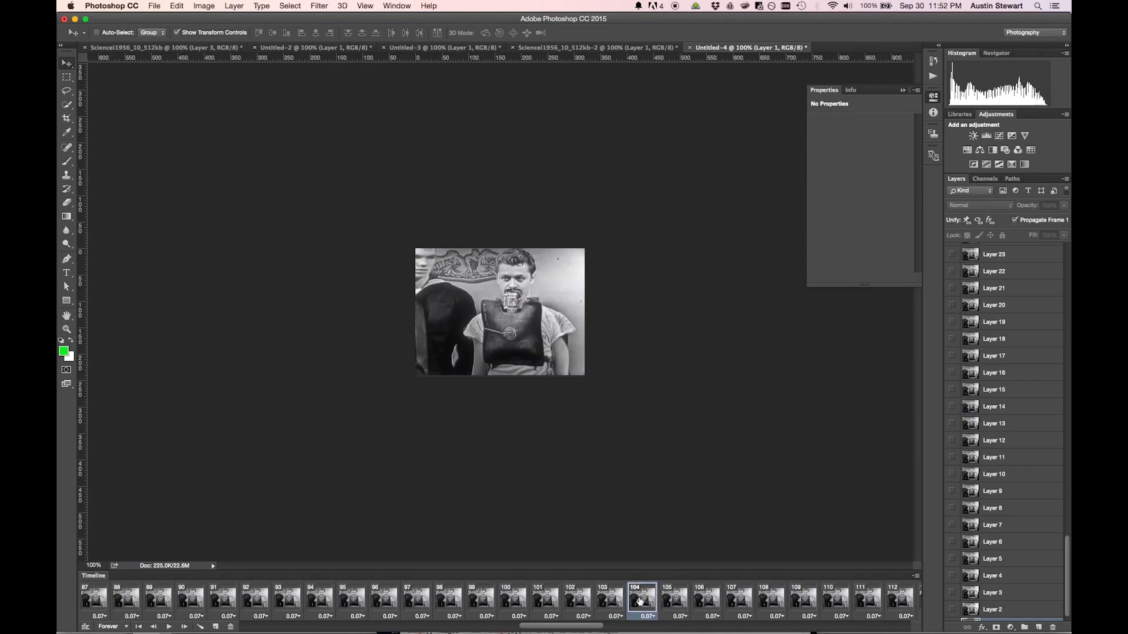
{"action": "left_click", "coordinate": [609, 597]}
{"action": "left_click", "coordinate": [638, 597]}
{"action": "left_click", "coordinate": [611, 601]}
{"action": "left_click", "coordinate": [575, 602]}
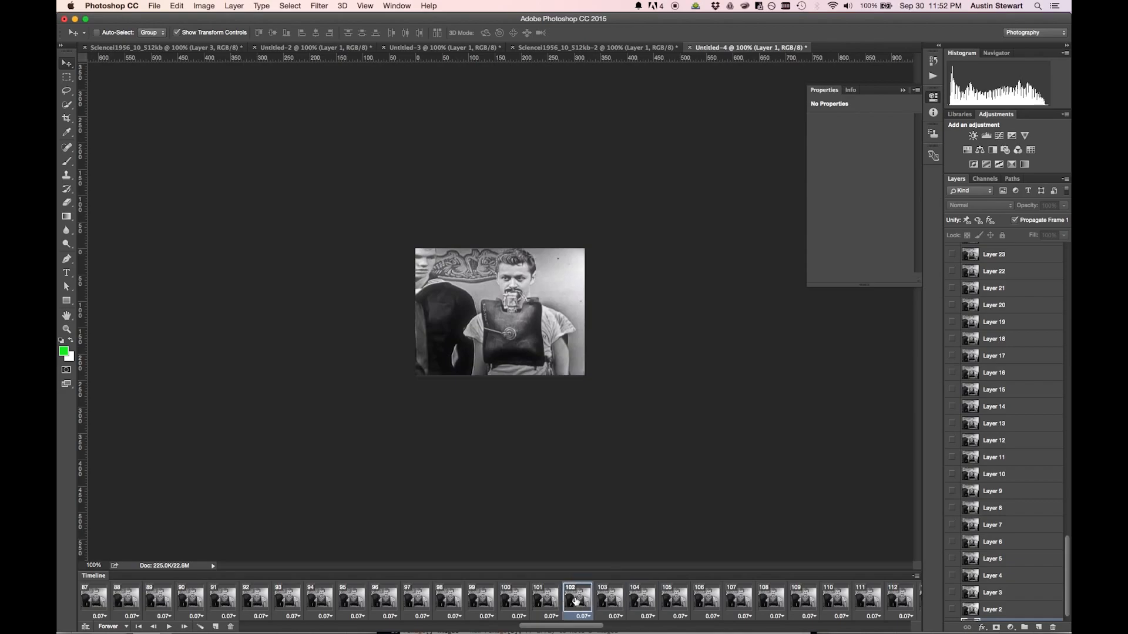
- Compare frames 102 to 105 around the animation's turning point to look for duplicate frames
{"action": "left_click", "coordinate": [605, 600]}
{"action": "left_click", "coordinate": [584, 600]}
{"action": "left_click", "coordinate": [604, 600]}
{"action": "left_click", "coordinate": [585, 601]}
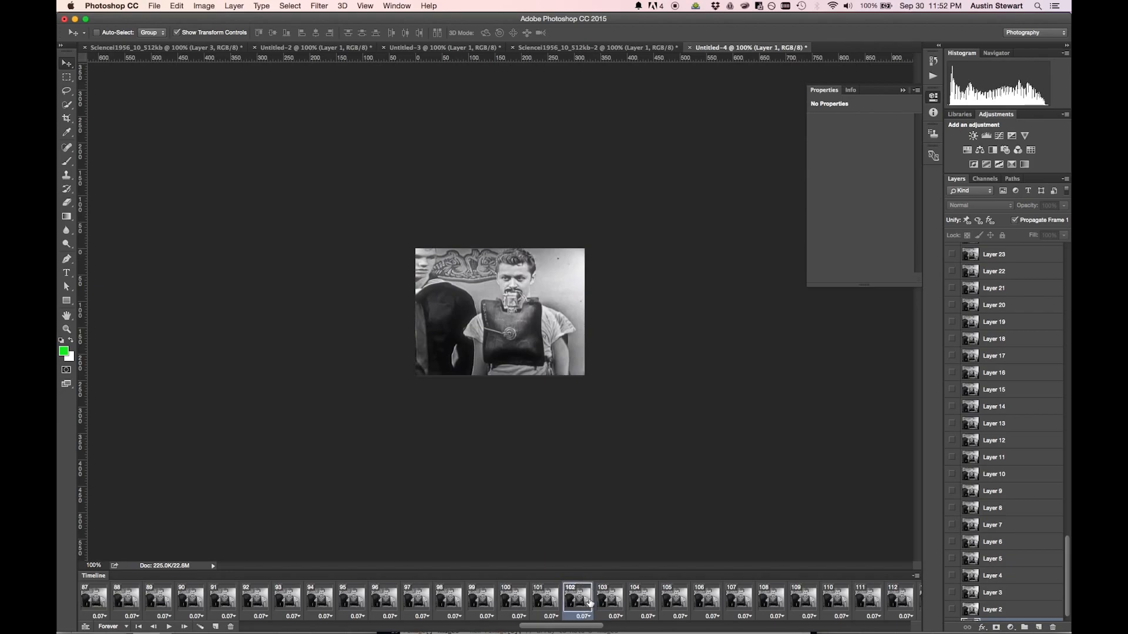
{"action": "left_click", "coordinate": [647, 599]}
{"action": "left_click", "coordinate": [670, 602]}
{"action": "left_click", "coordinate": [646, 602]}
{"action": "left_click", "coordinate": [670, 602]}
{"action": "left_click", "coordinate": [646, 602]}
{"action": "left_click", "coordinate": [605, 601]}
{"action": "left_click", "coordinate": [642, 602]}
{"action": "left_click", "coordinate": [609, 603]}
{"action": "left_click", "coordinate": [638, 603]}
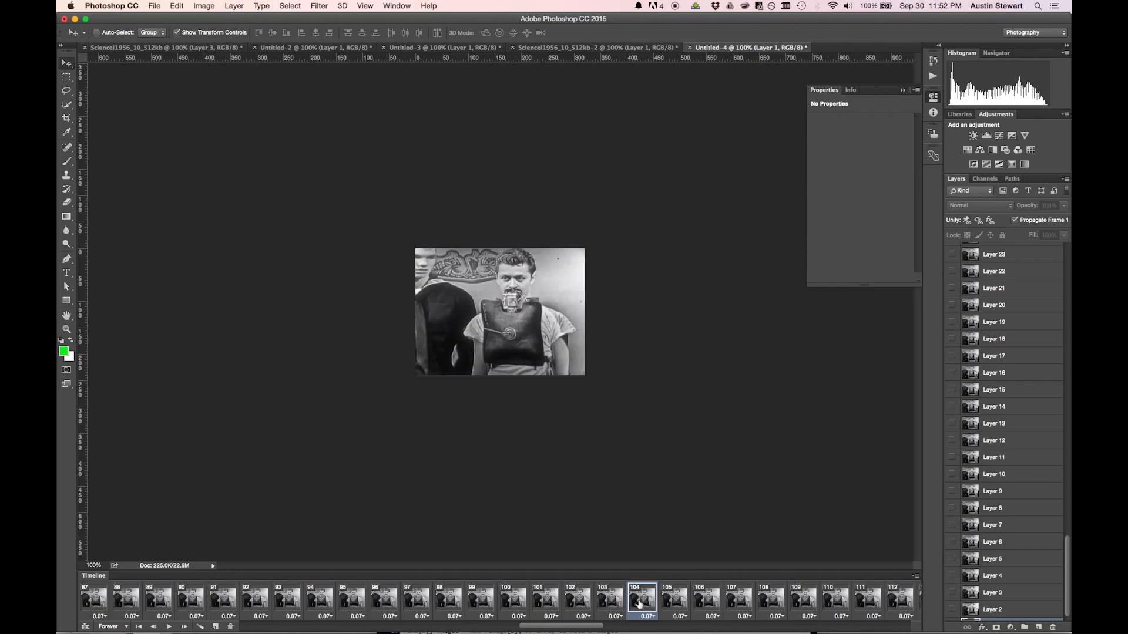
- Delete the duplicate frame 104 and the duplicate last frame of the animation, and play the loop
{"action": "left_click_drag", "start_coordinate": [639, 604], "coordinate": [231, 627]}
{"action": "left_click_drag", "start_coordinate": [588, 627], "coordinate": [232, 630]}
{"action": "left_click", "coordinate": [908, 601]}
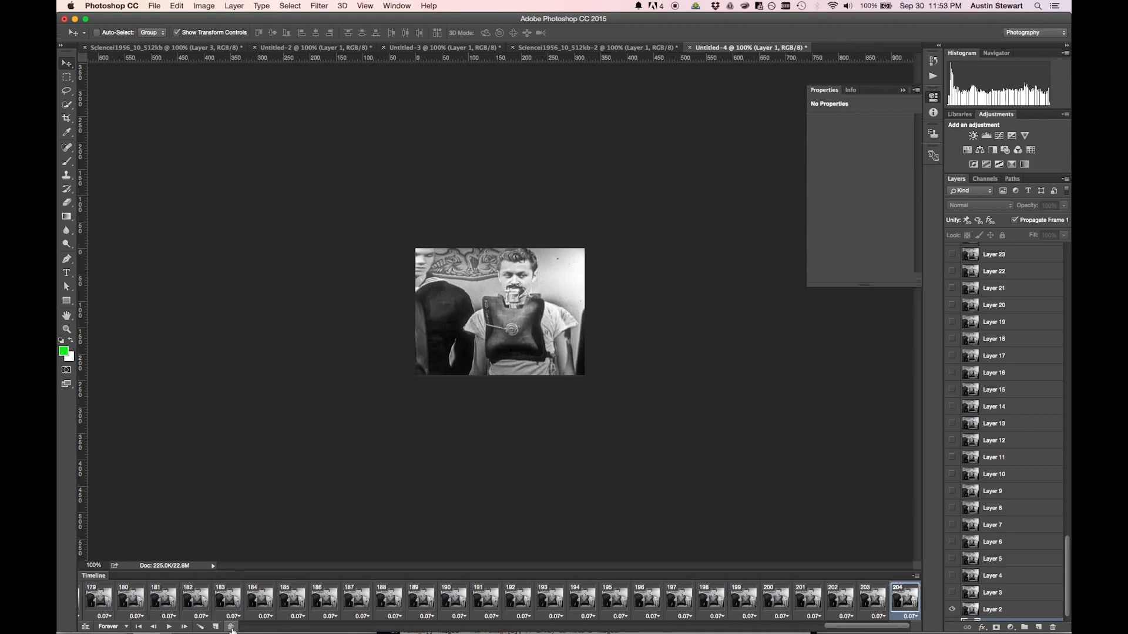
{"action": "left_click", "coordinate": [168, 627]}
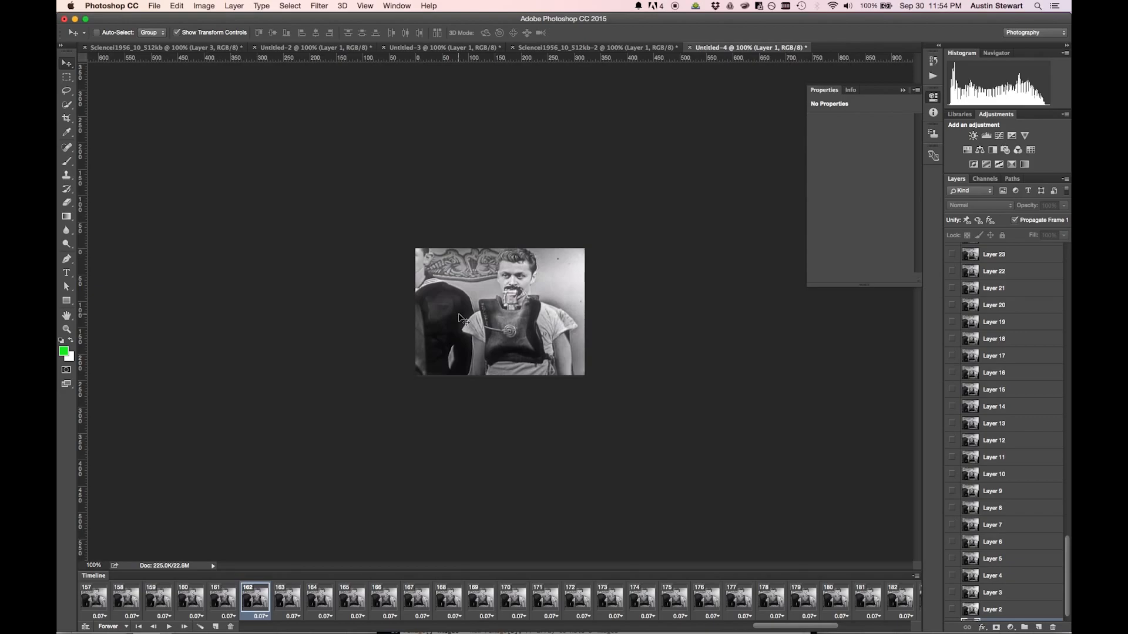
- Render all frames of the looping animation as an H.264 video named DemoOut2 at 15 fps
{"action": "left_click", "coordinate": [153, 6]}
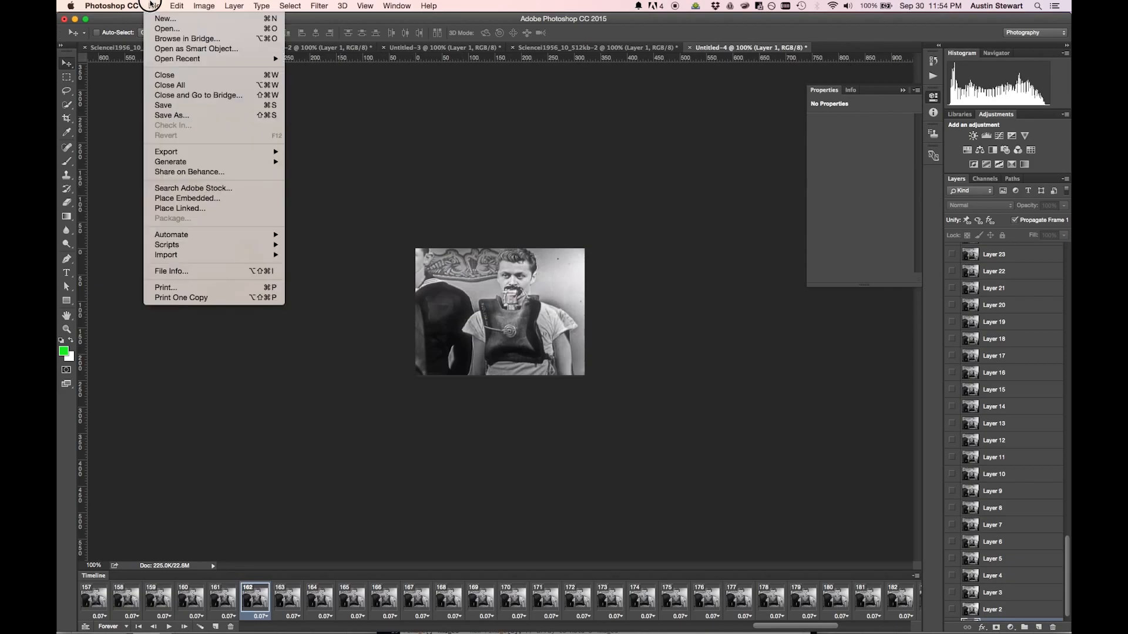
{"action": "mouse_move", "coordinate": [259, 152]}
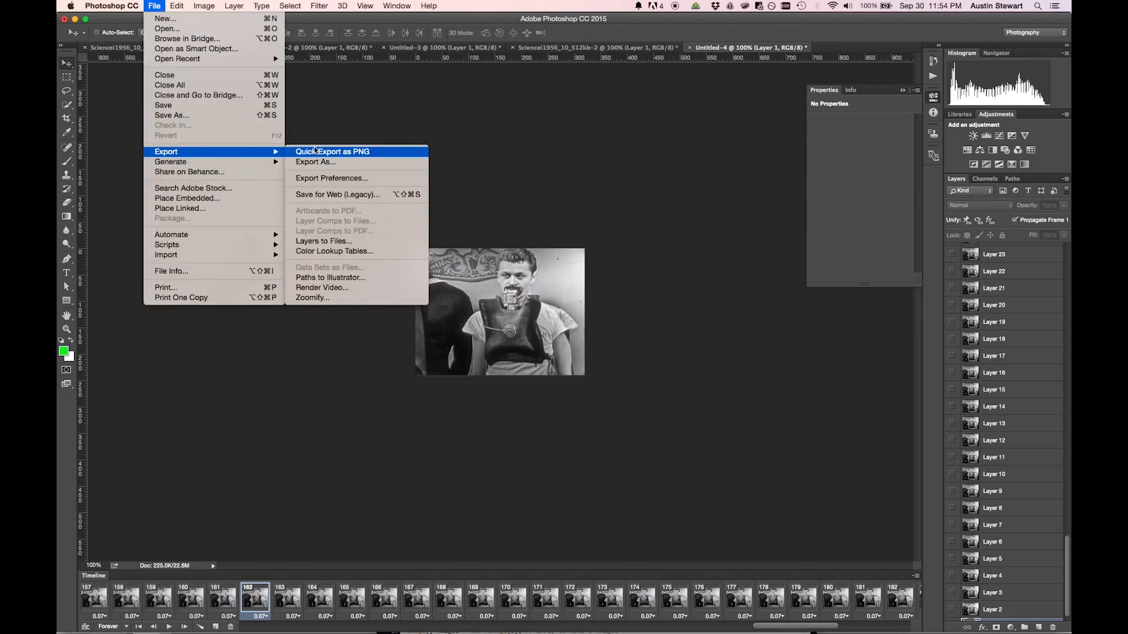
{"action": "left_click", "coordinate": [332, 287]}
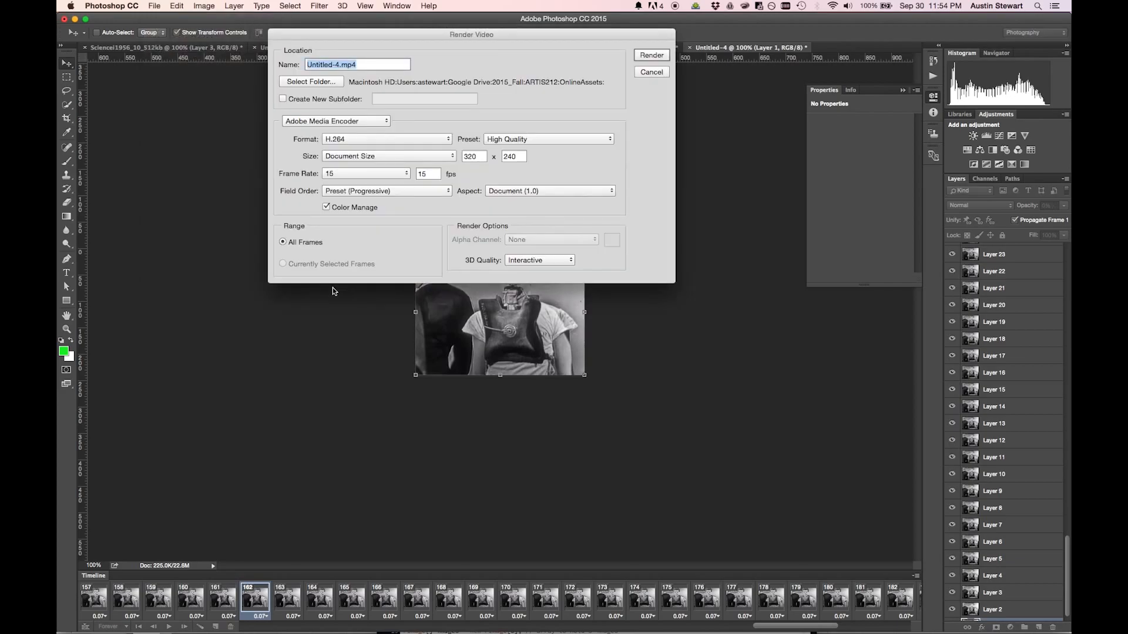
{"action": "left_click", "coordinate": [336, 65]}
{"action": "left_click_drag", "start_coordinate": [336, 65], "coordinate": [282, 59]}
{"action": "type", "text": "Dec"}
{"action": "key", "text": "BackSpace"}
{"action": "type", "text": "moOut2"}
{"action": "left_click", "coordinate": [652, 56]}
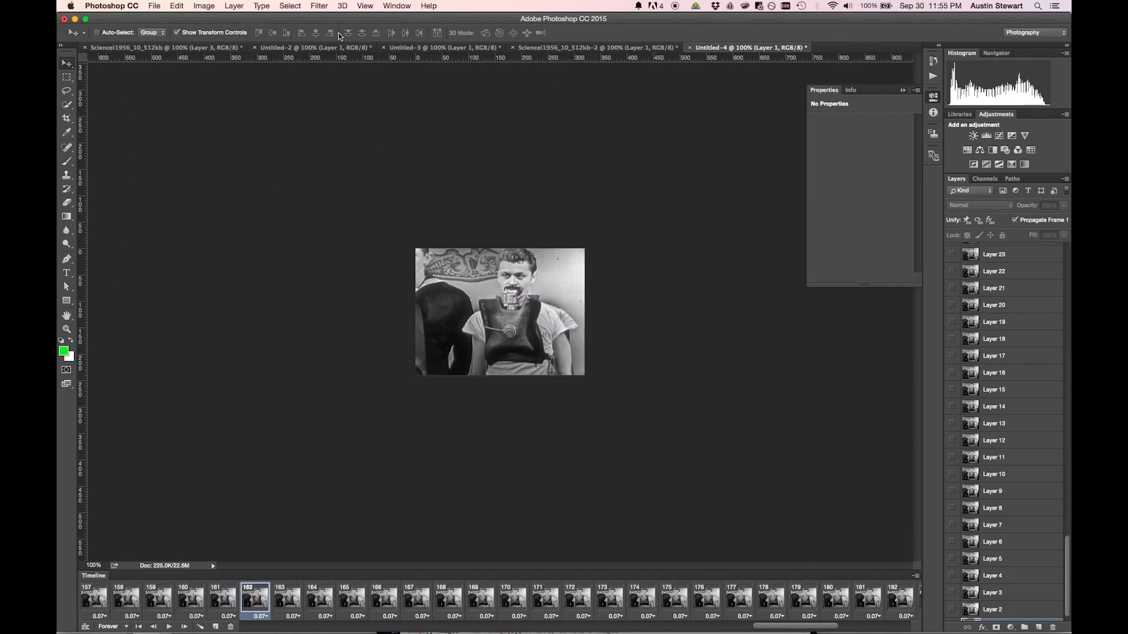
- Switch to the ScienceI1956_10_512kb-2 document and add DemoOut2.mp4 as a new video layer
{"action": "left_click", "coordinate": [573, 48]}
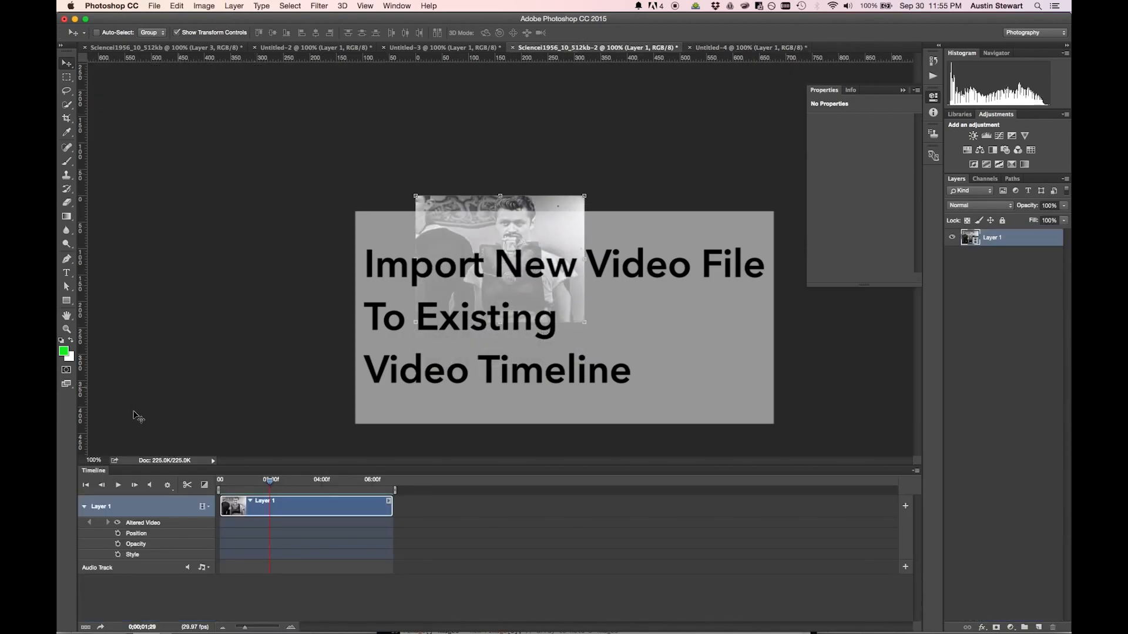
{"action": "mouse_move", "coordinate": [268, 481]}
{"action": "left_mouse_down"}
{"action": "mouse_move", "coordinate": [227, 478]}
{"action": "mouse_move", "coordinate": [368, 473]}
{"action": "mouse_move", "coordinate": [238, 480]}
{"action": "mouse_move", "coordinate": [340, 479]}
{"action": "mouse_move", "coordinate": [260, 481]}
{"action": "left_mouse_up"}
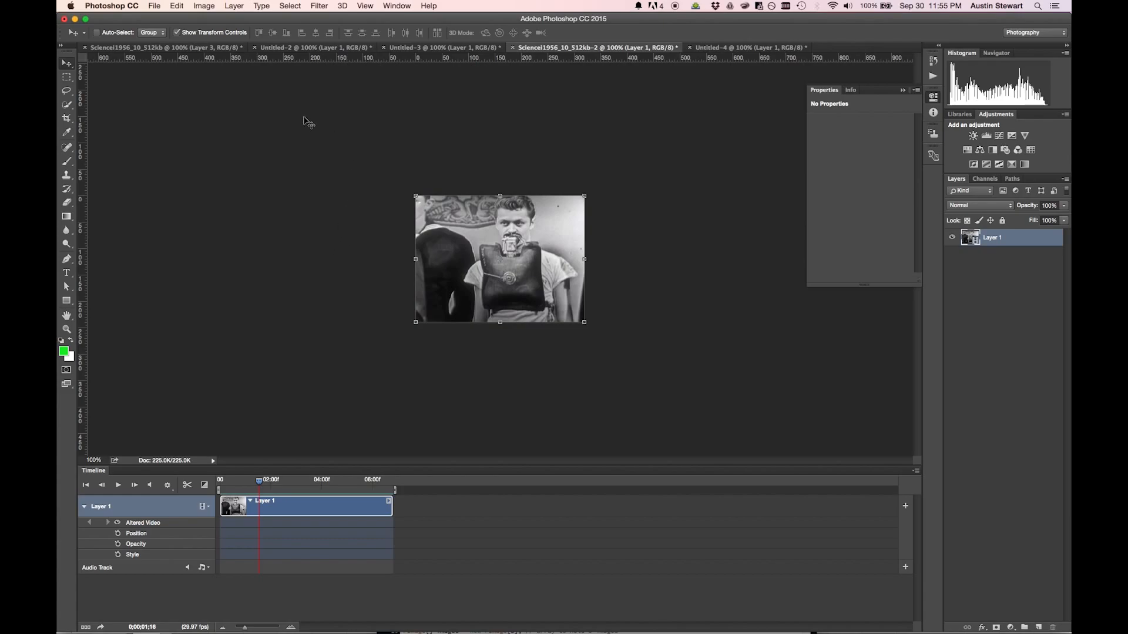
{"action": "left_click", "coordinate": [155, 6]}
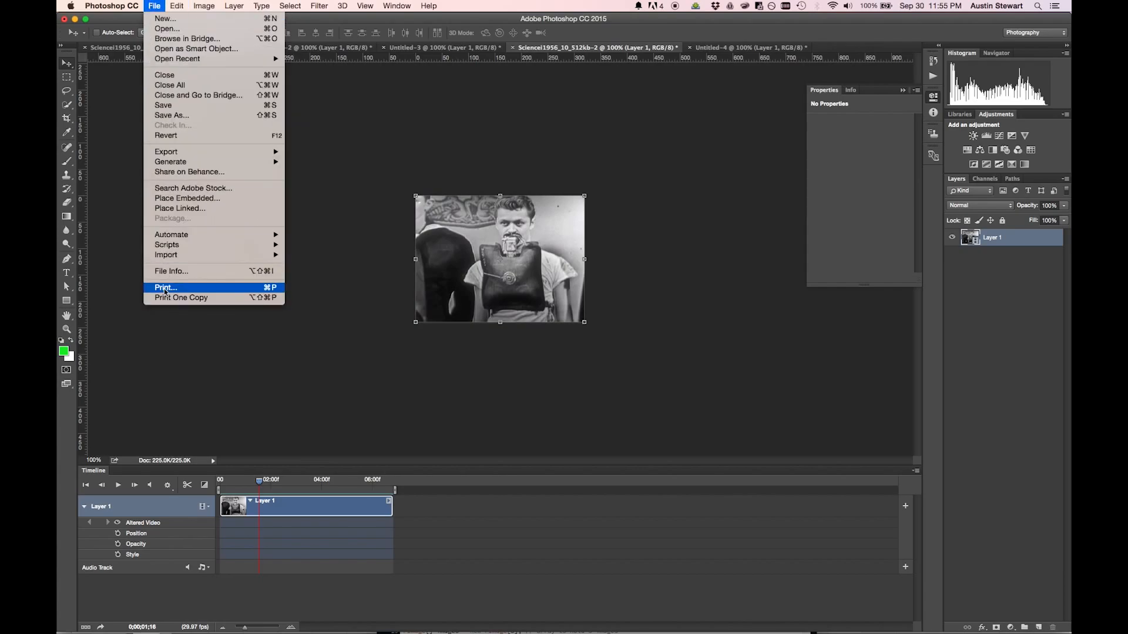
{"action": "mouse_move", "coordinate": [163, 259]}
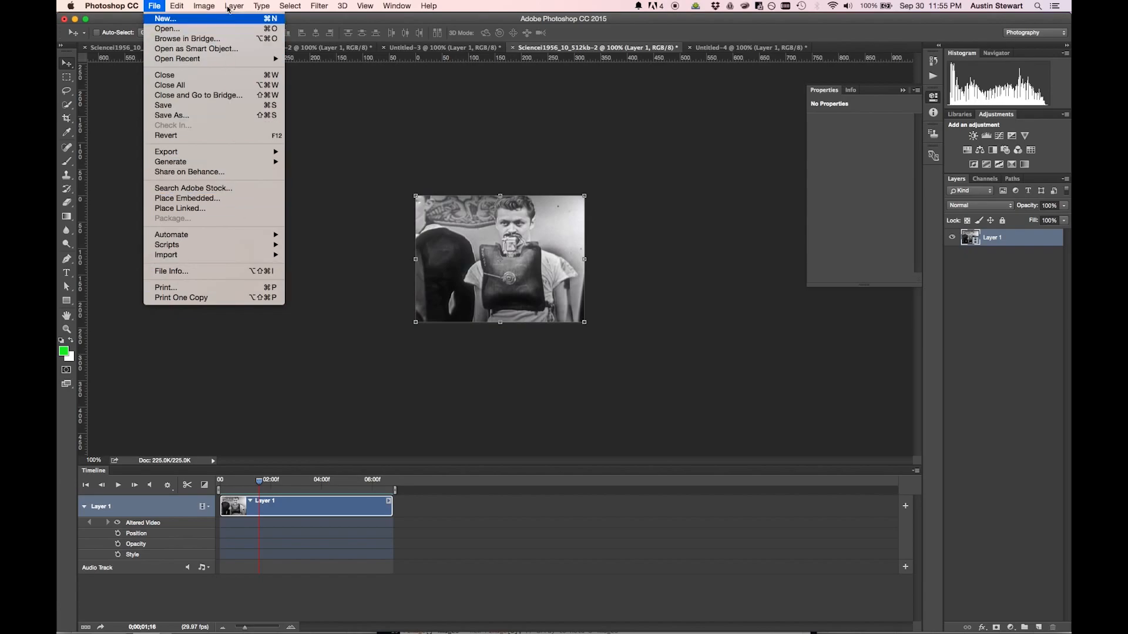
{"action": "mouse_move", "coordinate": [228, 7]}
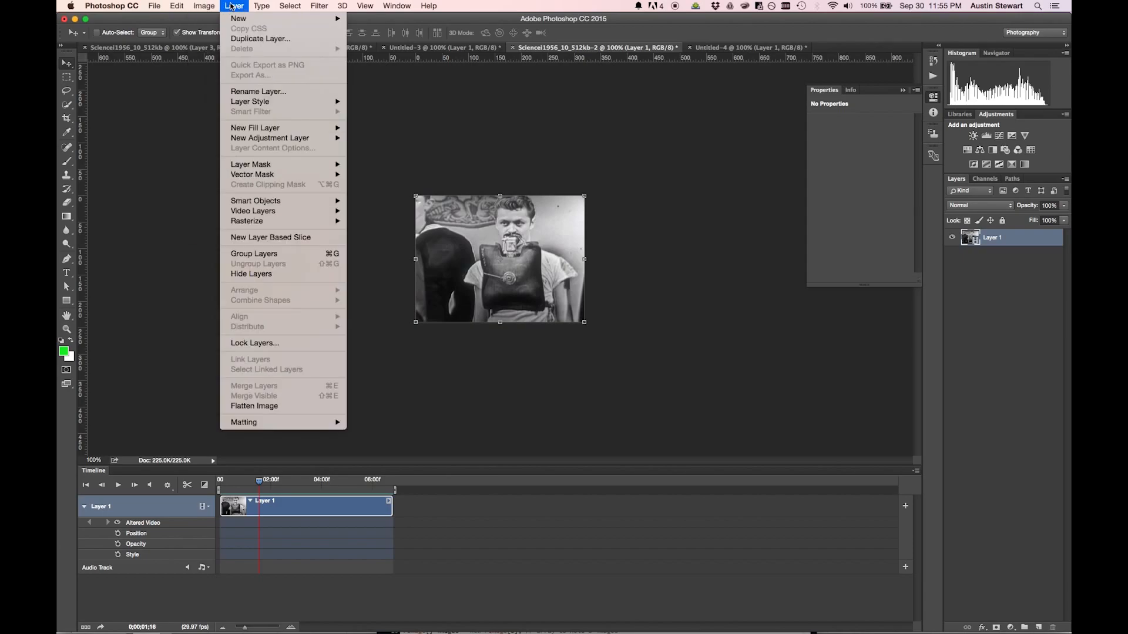
{"action": "mouse_move", "coordinate": [247, 217]}
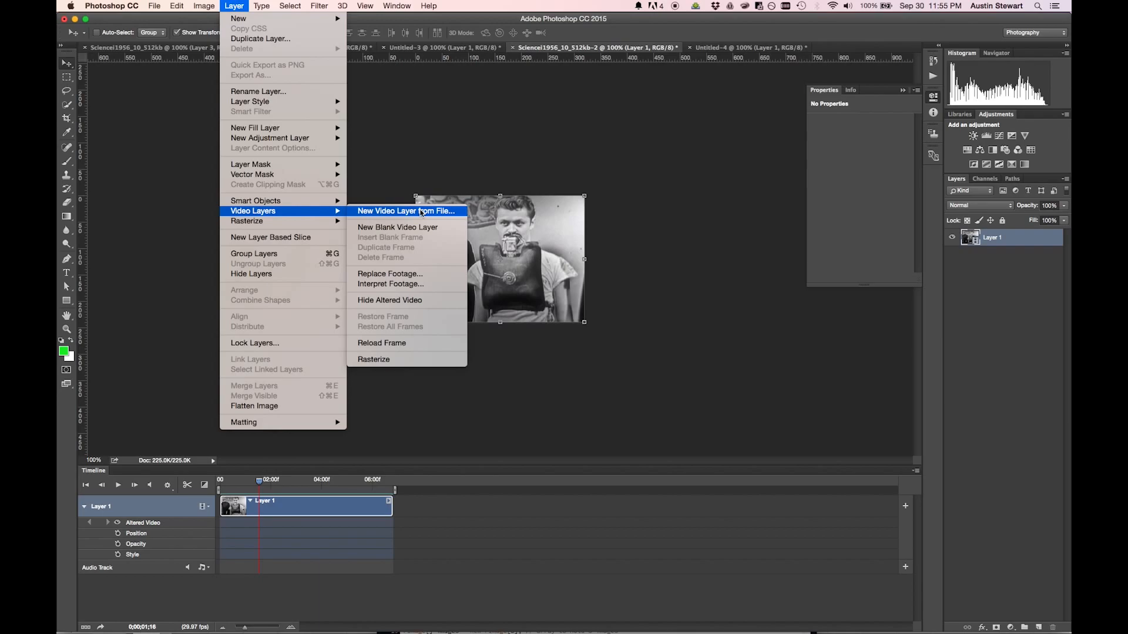
{"action": "left_click", "coordinate": [422, 213]}
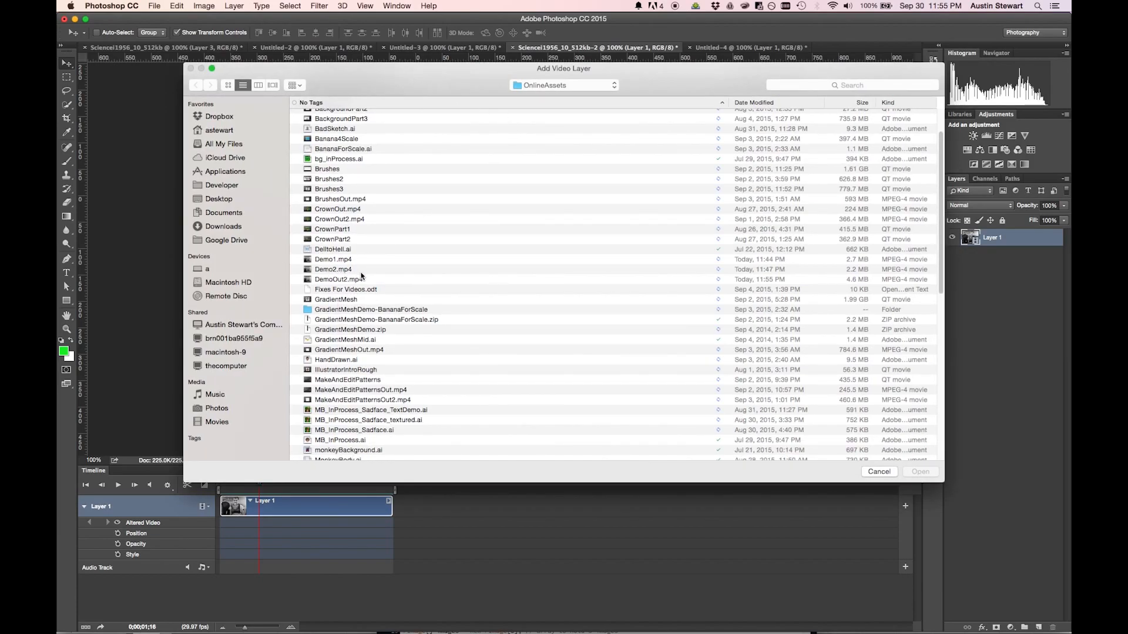
{"action": "left_click", "coordinate": [319, 281]}
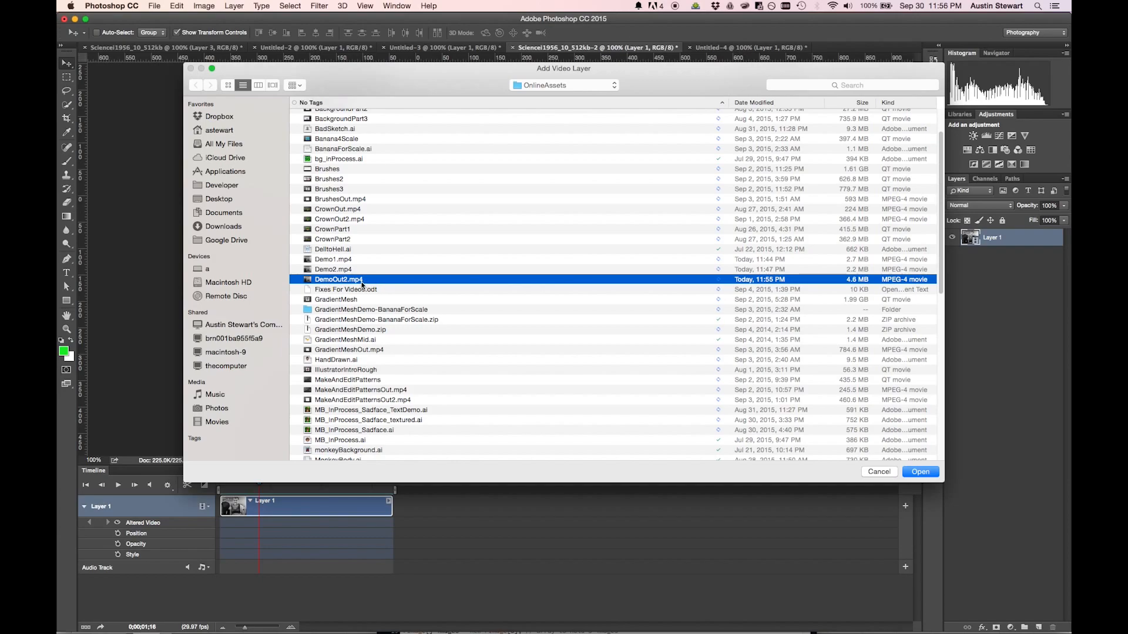
{"action": "left_click", "coordinate": [933, 470]}
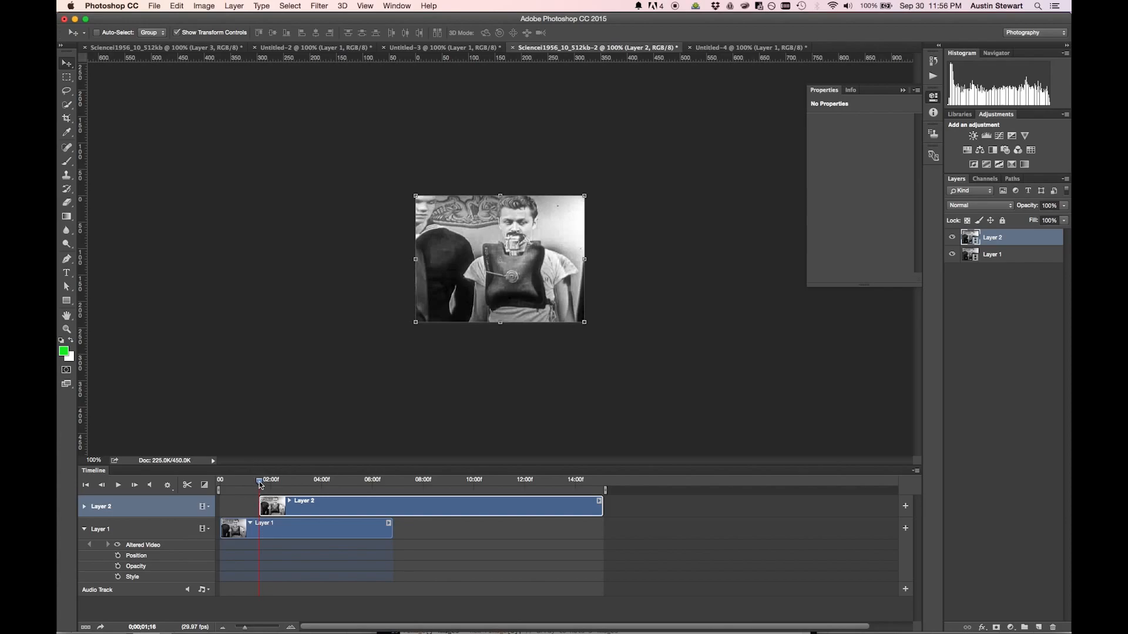
- Move the Layer 2 clip to the start of the timeline and play the video from the beginning
{"action": "mouse_move", "coordinate": [261, 485]}
{"action": "left_mouse_down"}
{"action": "mouse_move", "coordinate": [246, 484]}
{"action": "mouse_move", "coordinate": [262, 486]}
{"action": "left_mouse_up"}
{"action": "left_click_drag", "start_coordinate": [261, 486], "coordinate": [253, 481]}
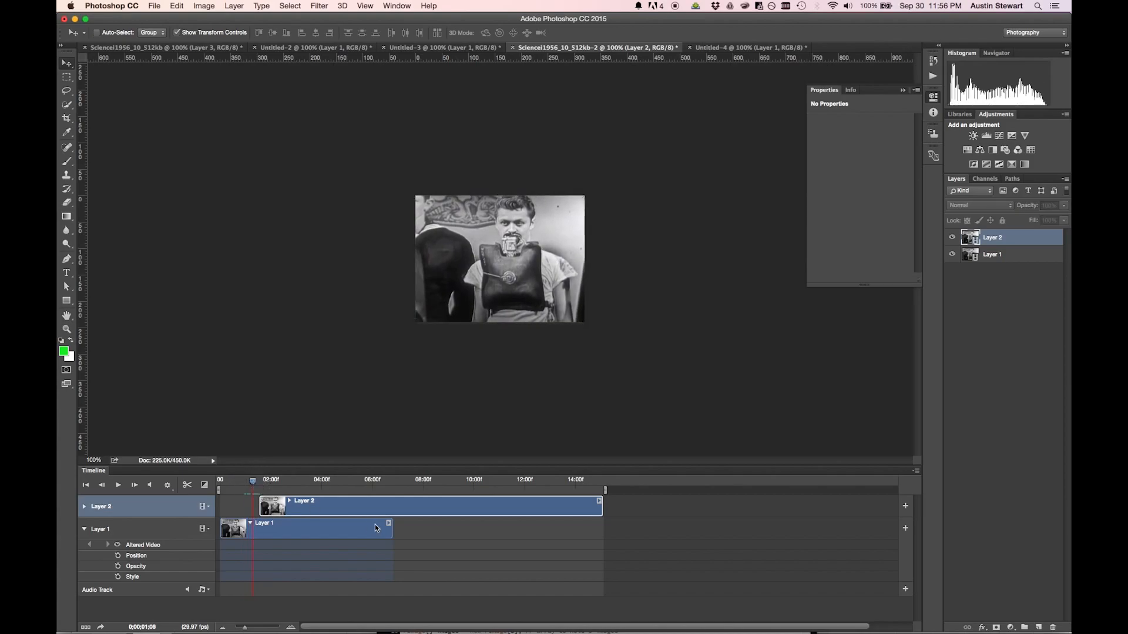
{"action": "left_click_drag", "start_coordinate": [374, 510], "coordinate": [333, 509]}
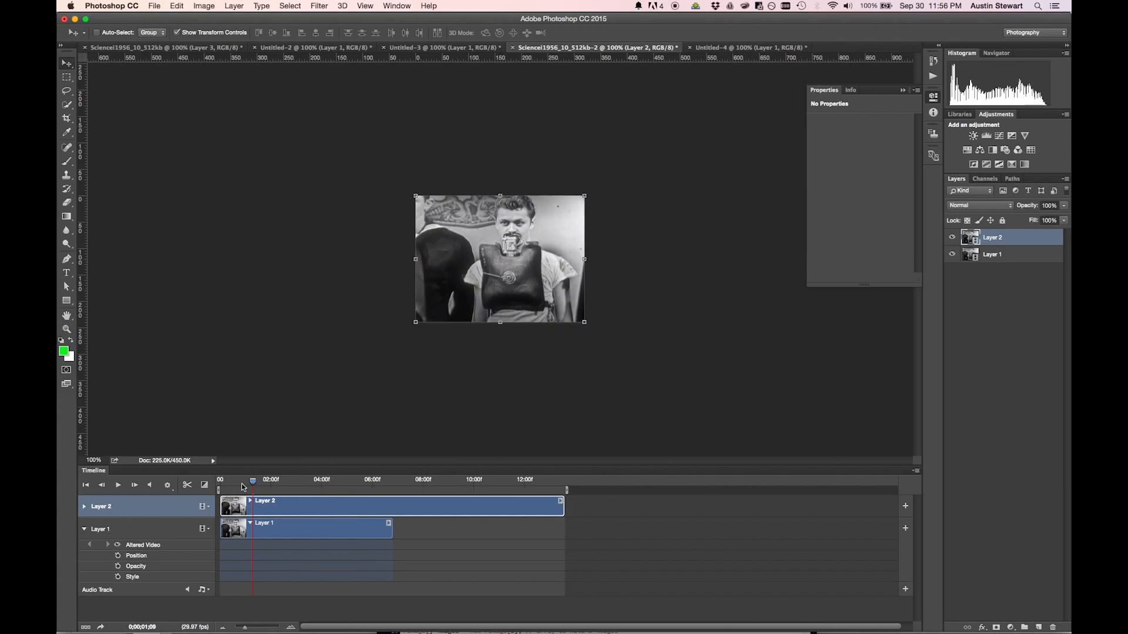
{"action": "left_click_drag", "start_coordinate": [252, 482], "coordinate": [221, 481]}
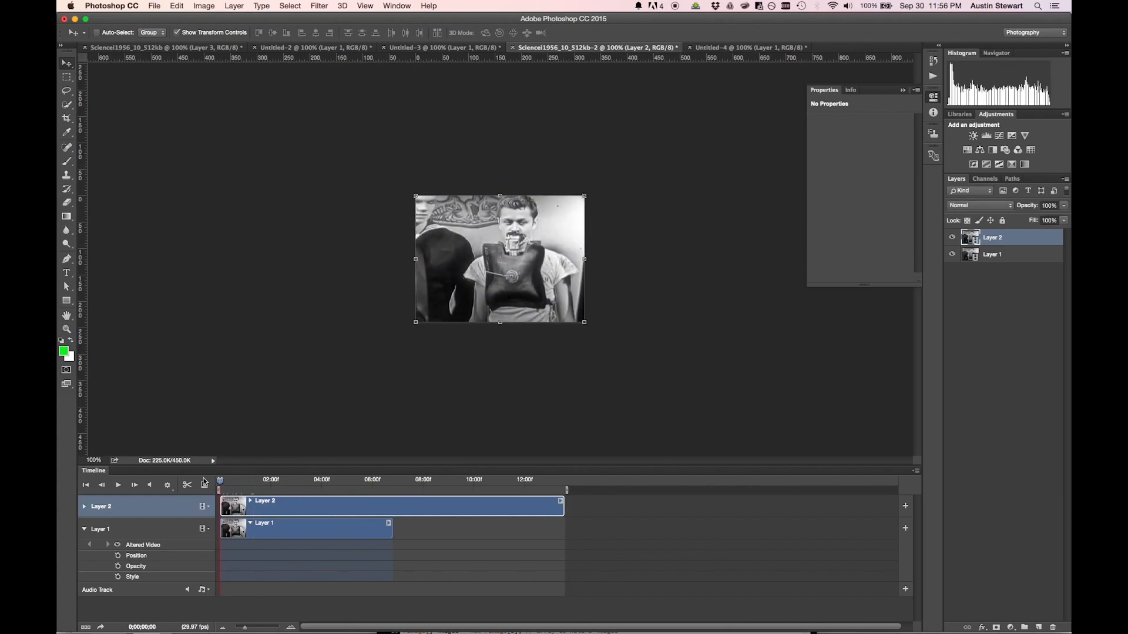
{"action": "left_click", "coordinate": [119, 486]}
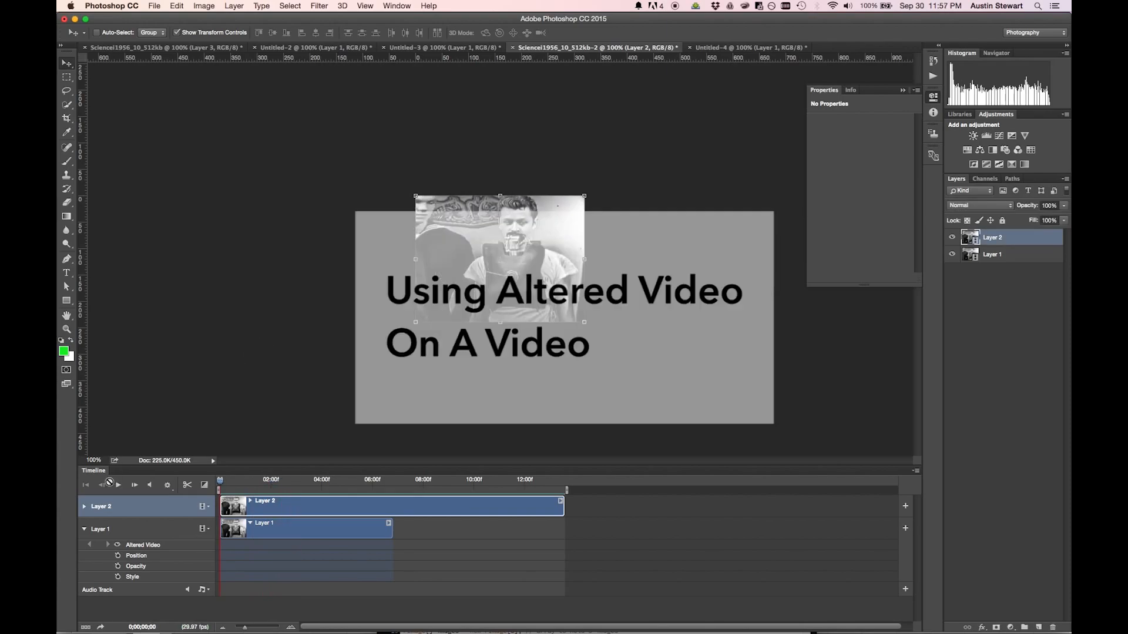
- Expand Layer 2's track to single frames and burn the man on the first frame using the Burn tool with range Shadows
{"action": "left_click", "coordinate": [85, 507]}
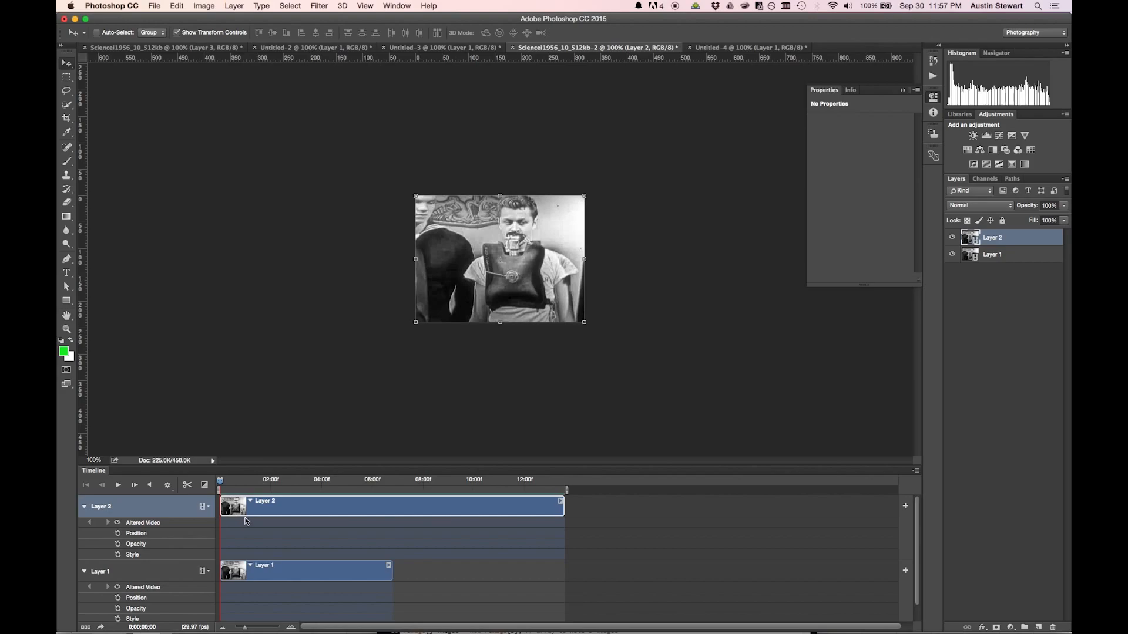
{"action": "left_click_drag", "start_coordinate": [244, 631], "coordinate": [292, 628]}
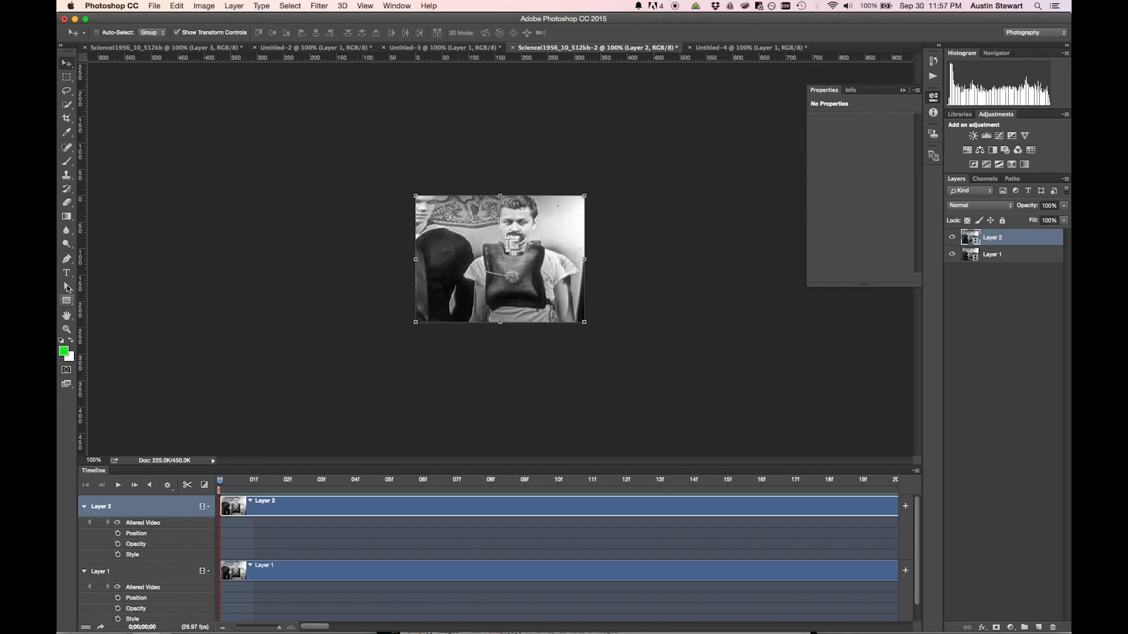
{"action": "left_click", "coordinate": [68, 244]}
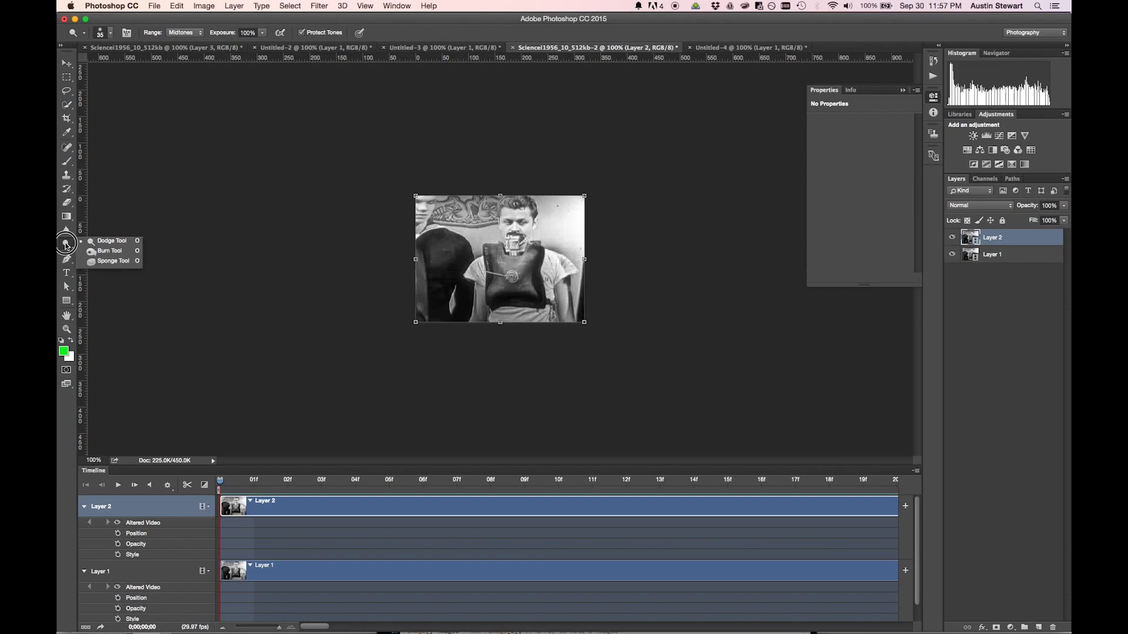
{"action": "left_click", "coordinate": [107, 250]}
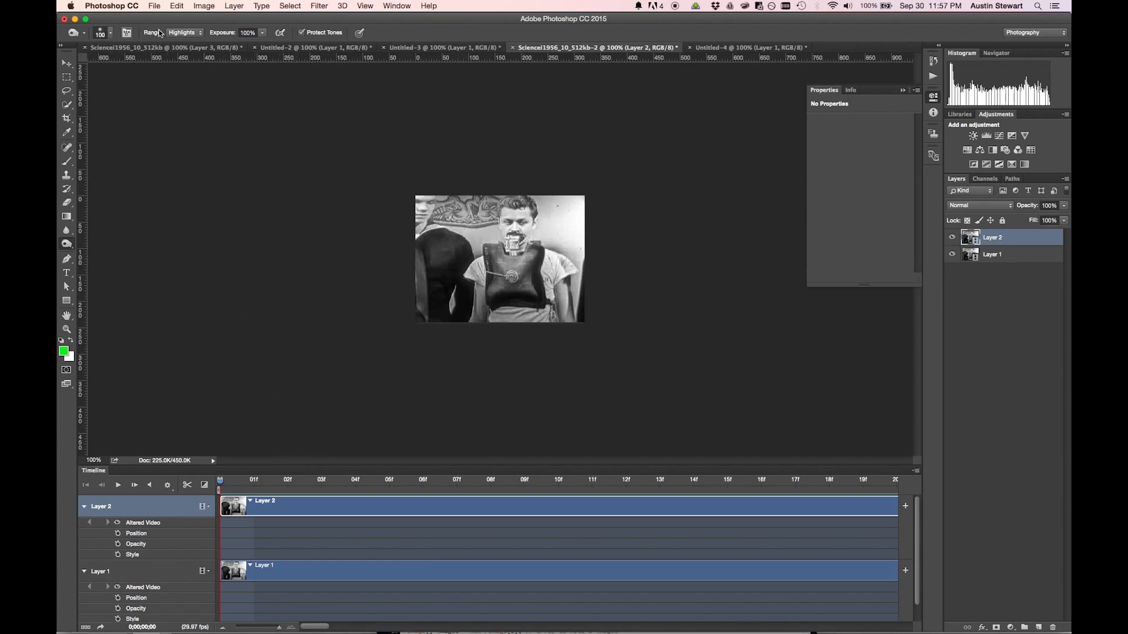
{"action": "left_click", "coordinate": [196, 33]}
{"action": "left_click", "coordinate": [182, 13]}
{"action": "mouse_move", "coordinate": [511, 244]}
{"action": "left_mouse_down"}
{"action": "mouse_move", "coordinate": [523, 267]}
{"action": "mouse_move", "coordinate": [529, 253]}
{"action": "mouse_move", "coordinate": [514, 299]}
{"action": "mouse_move", "coordinate": [519, 285]}
{"action": "mouse_move", "coordinate": [464, 271]}
{"action": "mouse_move", "coordinate": [496, 276]}
{"action": "mouse_move", "coordinate": [512, 196]}
{"action": "mouse_move", "coordinate": [524, 286]}
{"action": "mouse_move", "coordinate": [510, 300]}
{"action": "mouse_move", "coordinate": [486, 283]}
{"action": "mouse_move", "coordinate": [511, 277]}
{"action": "mouse_move", "coordinate": [521, 315]}
{"action": "mouse_move", "coordinate": [556, 285]}
{"action": "mouse_move", "coordinate": [557, 266]}
{"action": "mouse_move", "coordinate": [517, 232]}
{"action": "left_mouse_up"}
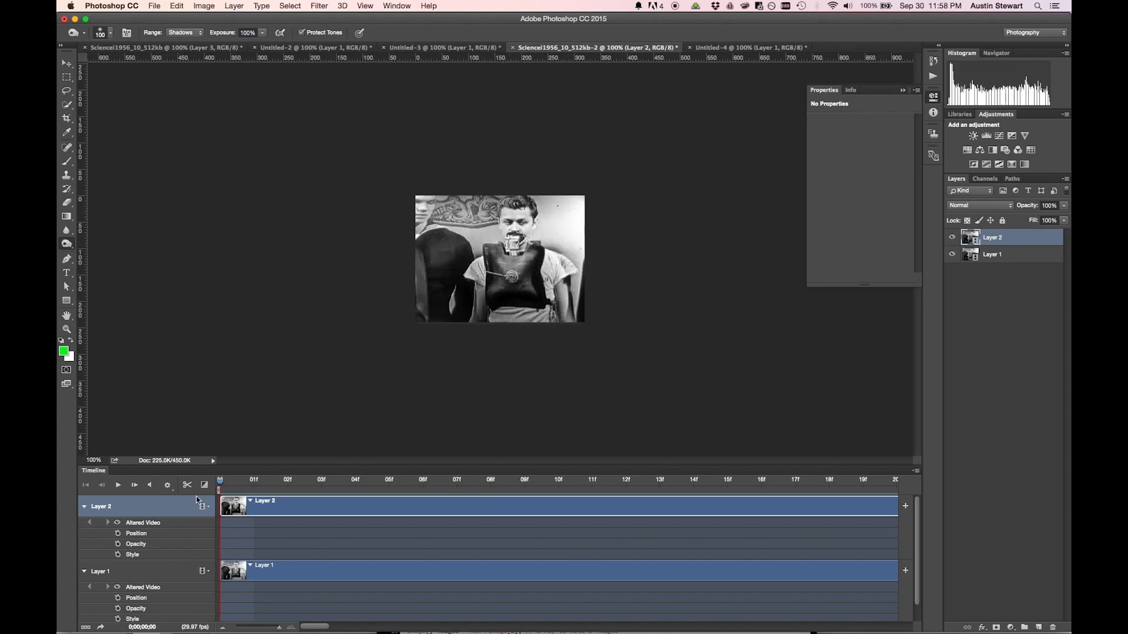
- Burn the man's shadows on frames 01f, 02f and 03f of Layer 2, one frame at a time
{"action": "left_click_drag", "start_coordinate": [222, 483], "coordinate": [249, 482]}
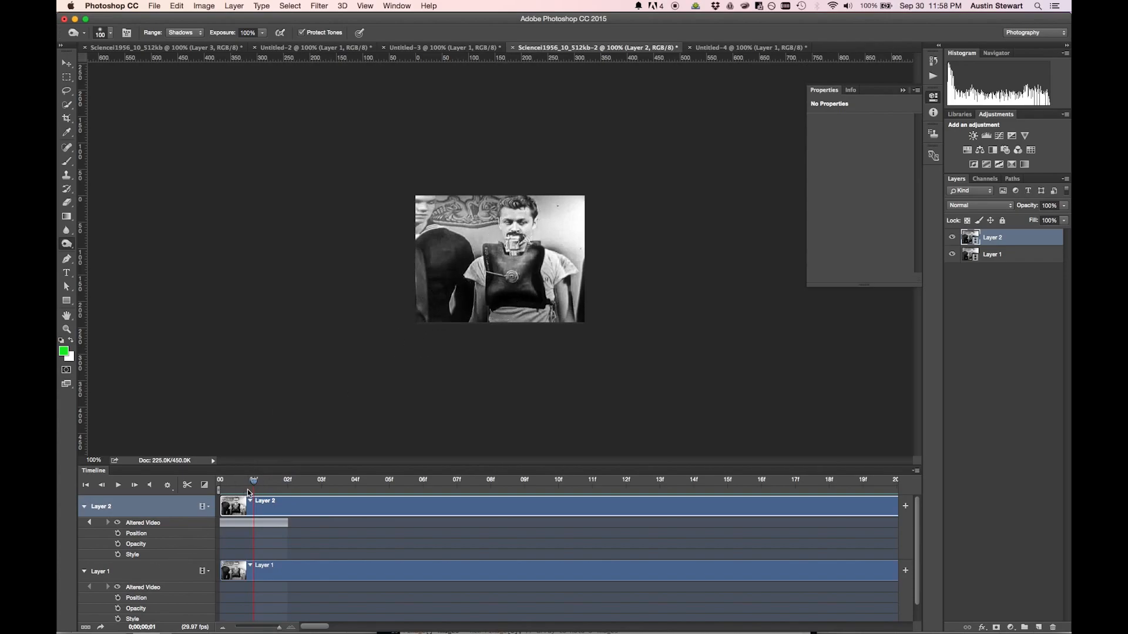
{"action": "mouse_move", "coordinate": [520, 219]}
{"action": "left_mouse_down"}
{"action": "mouse_move", "coordinate": [558, 277]}
{"action": "mouse_move", "coordinate": [563, 304]}
{"action": "mouse_move", "coordinate": [480, 312]}
{"action": "mouse_move", "coordinate": [491, 275]}
{"action": "mouse_move", "coordinate": [480, 265]}
{"action": "mouse_move", "coordinate": [539, 264]}
{"action": "left_mouse_up"}
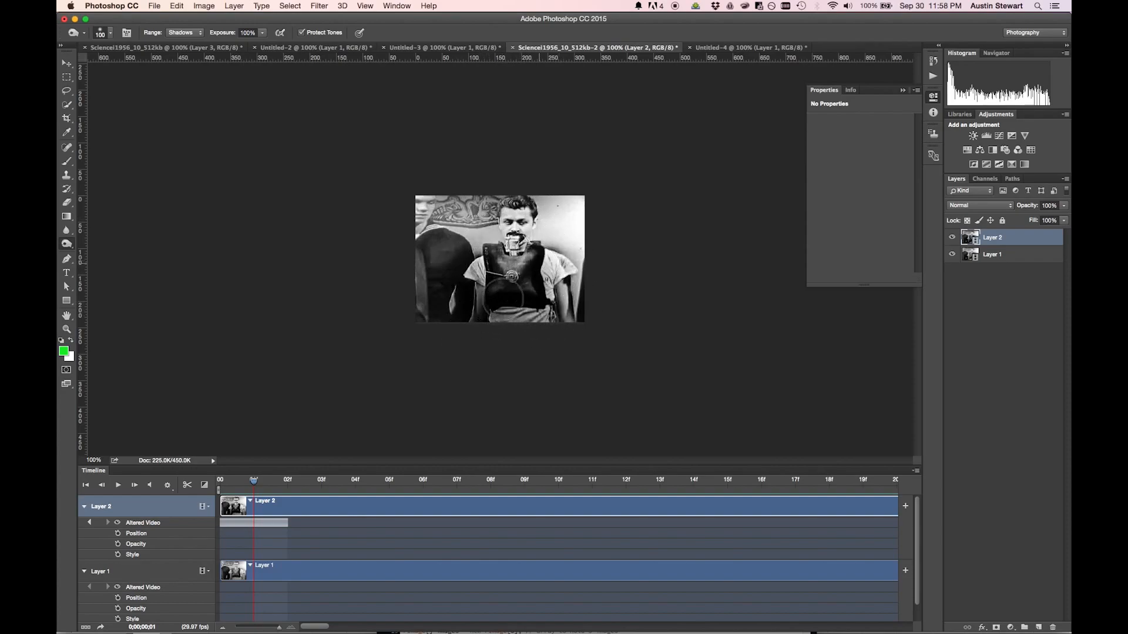
{"action": "left_click_drag", "start_coordinate": [255, 483], "coordinate": [288, 482]}
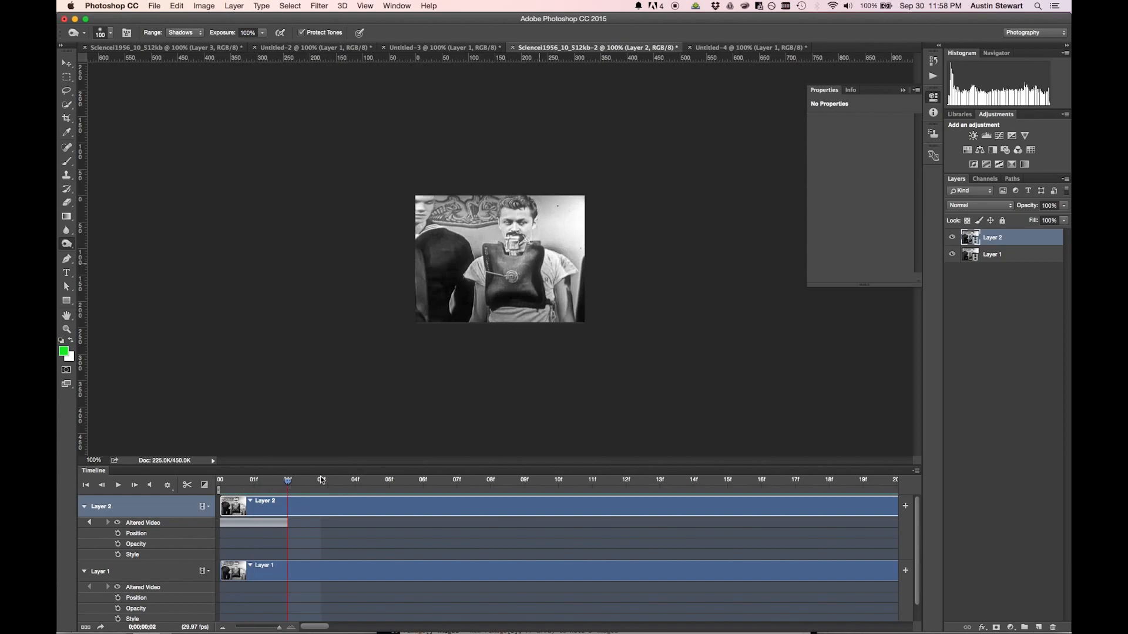
{"action": "mouse_move", "coordinate": [516, 209]}
{"action": "left_mouse_down"}
{"action": "mouse_move", "coordinate": [505, 212]}
{"action": "mouse_move", "coordinate": [519, 215]}
{"action": "mouse_move", "coordinate": [515, 255]}
{"action": "left_mouse_up"}
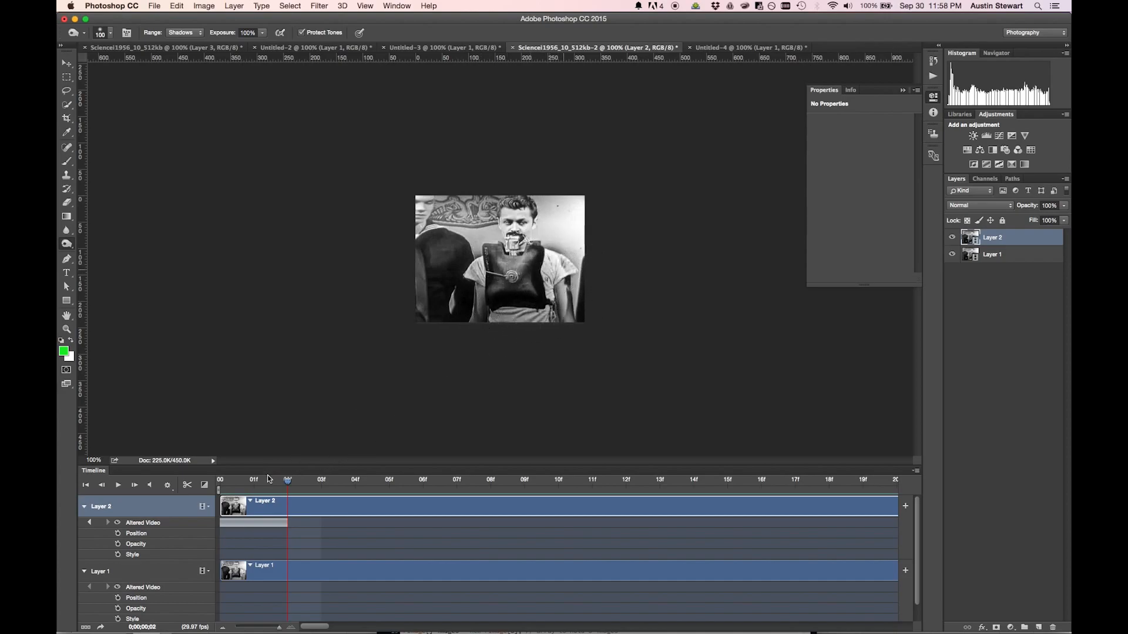
{"action": "left_click", "coordinate": [309, 483]}
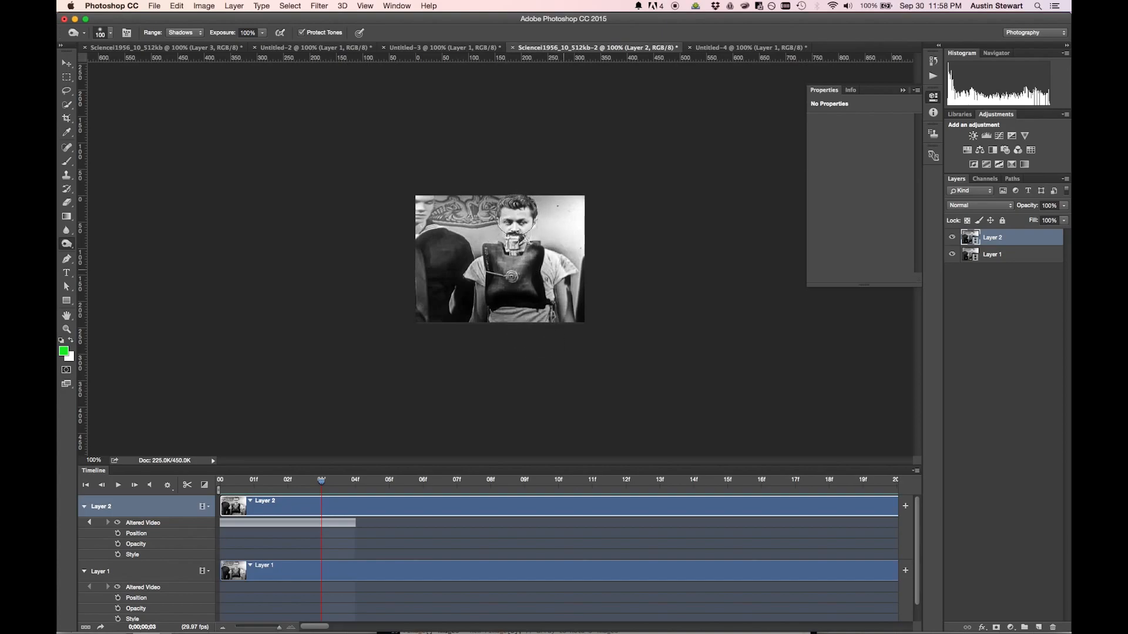
- Set up the Brush tool with Overlay mode and reduce the brush size to 90
{"action": "left_click", "coordinate": [67, 162]}
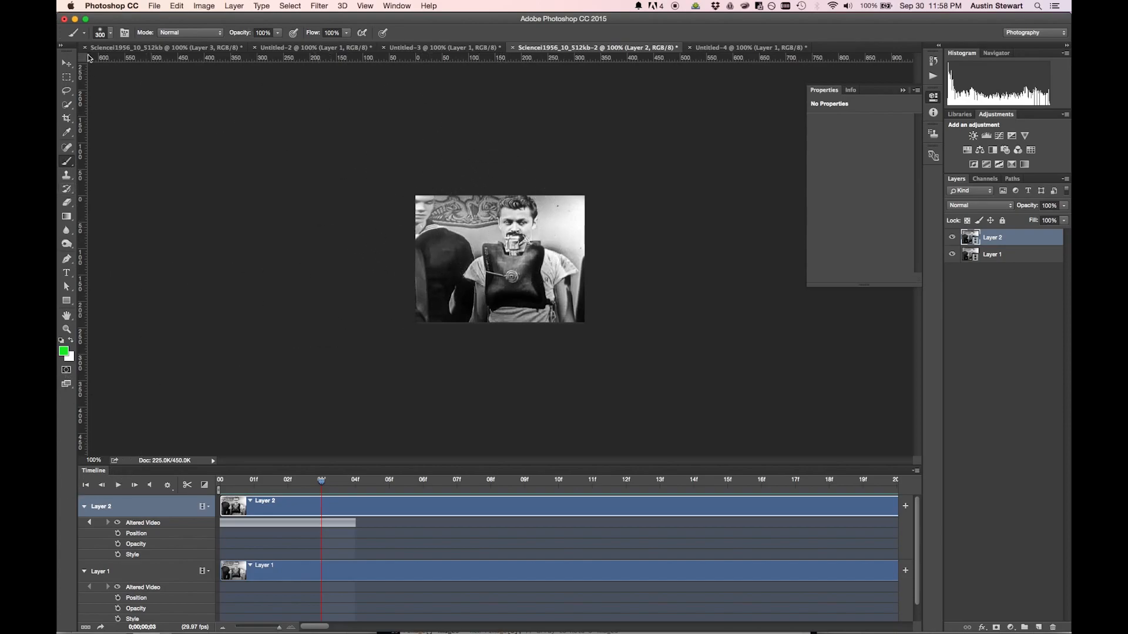
{"action": "left_click", "coordinate": [212, 34]}
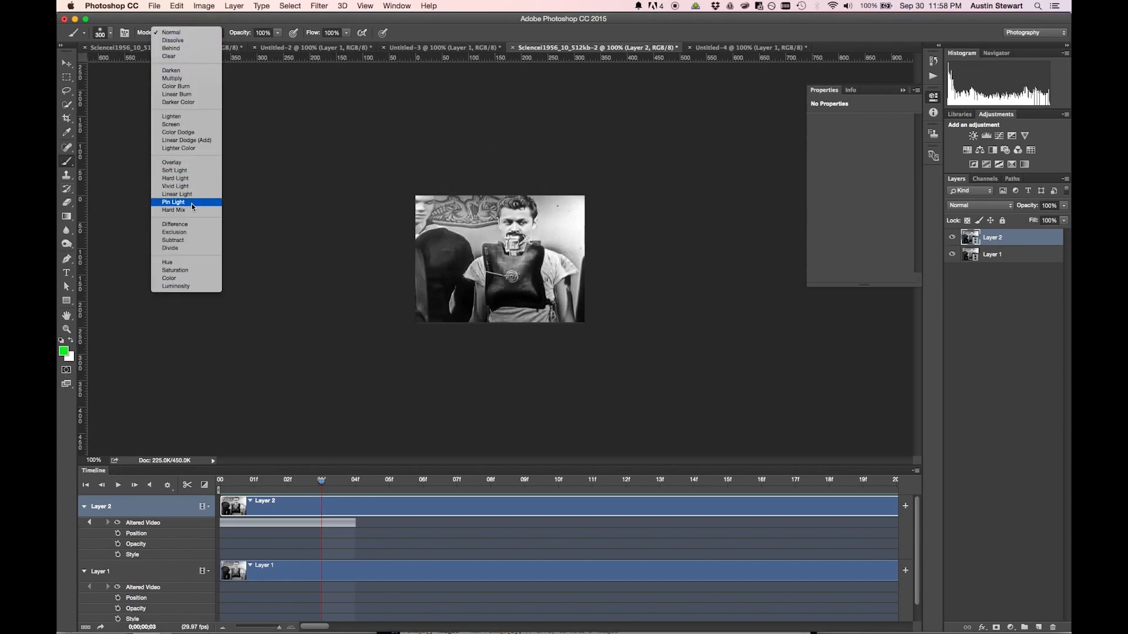
{"action": "left_click", "coordinate": [172, 162]}
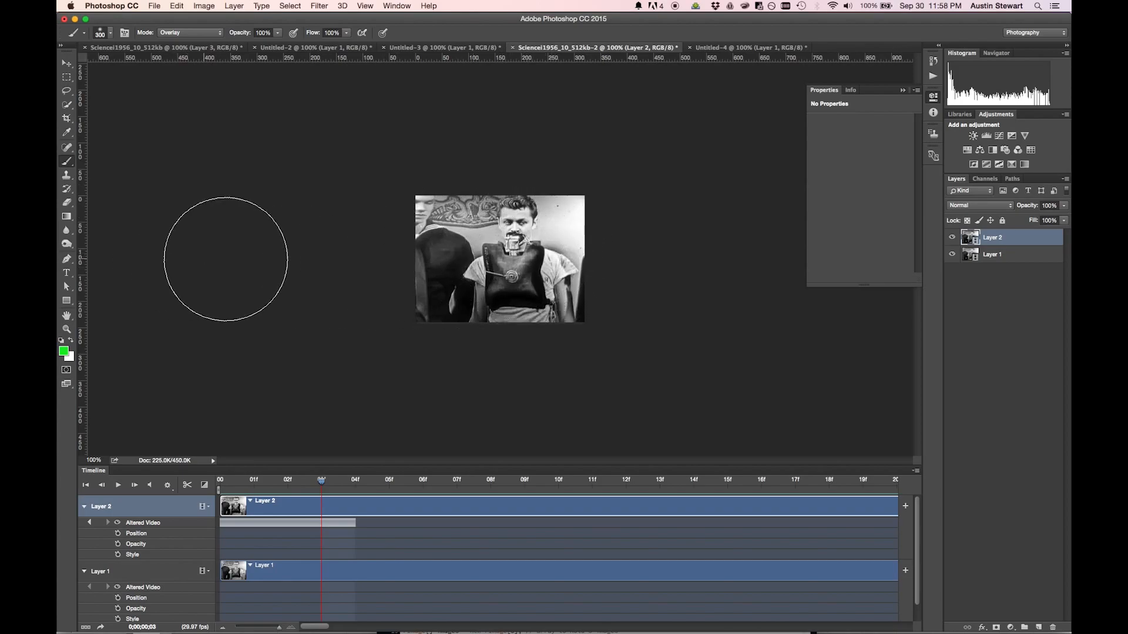
{"action": "key", "text": "bracketleft"}
{"action": "key", "text": "bracketleft"}
{"action": "key", "text": "bracketleft"}
{"action": "key", "text": "bracketleft"}
{"action": "key", "text": "bracketleft"}
{"action": "key", "text": "bracketleft"}
{"action": "key", "text": "bracketleft"}
{"action": "key", "text": "bracketleft"}
{"action": "key", "text": "bracketleft"}
{"action": "key", "text": "bracketleft"}
{"action": "key", "text": "bracketleft"}
{"action": "key", "text": "bracketleft"}
{"action": "key", "text": "bracketleft"}
{"action": "key", "text": "bracketleft"}
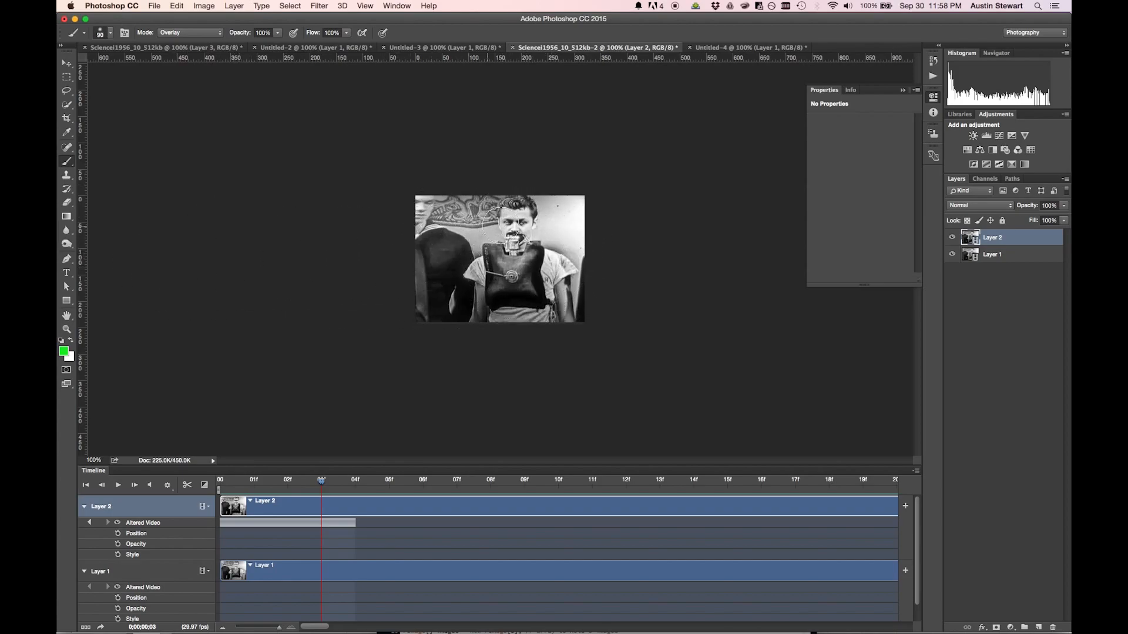
- Reduce the brush size to 20 and paint the man's hair green on the first frame of Layer 2
{"action": "key", "text": "bracketleft"}
{"action": "key", "text": "bracketleft"}
{"action": "key", "text": "bracketleft"}
{"action": "left_click", "coordinate": [322, 483]}
{"action": "left_click_drag", "start_coordinate": [322, 483], "coordinate": [220, 483]}
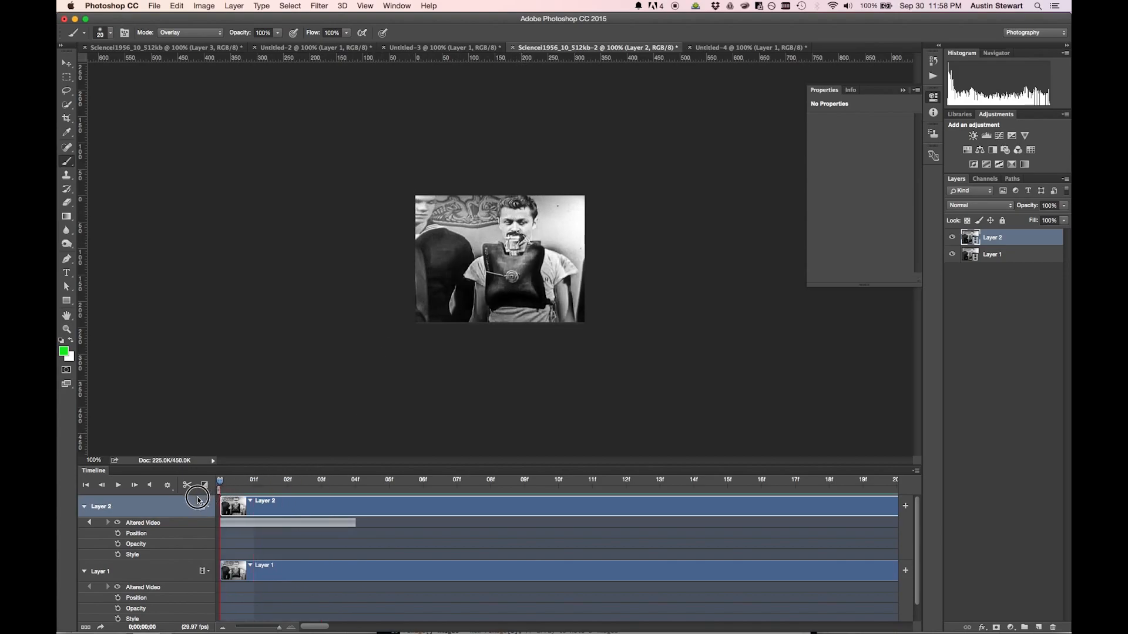
{"action": "mouse_move", "coordinate": [534, 216]}
{"action": "left_mouse_down"}
{"action": "mouse_move", "coordinate": [529, 198]}
{"action": "mouse_move", "coordinate": [496, 205]}
{"action": "mouse_move", "coordinate": [525, 200]}
{"action": "left_mouse_up"}
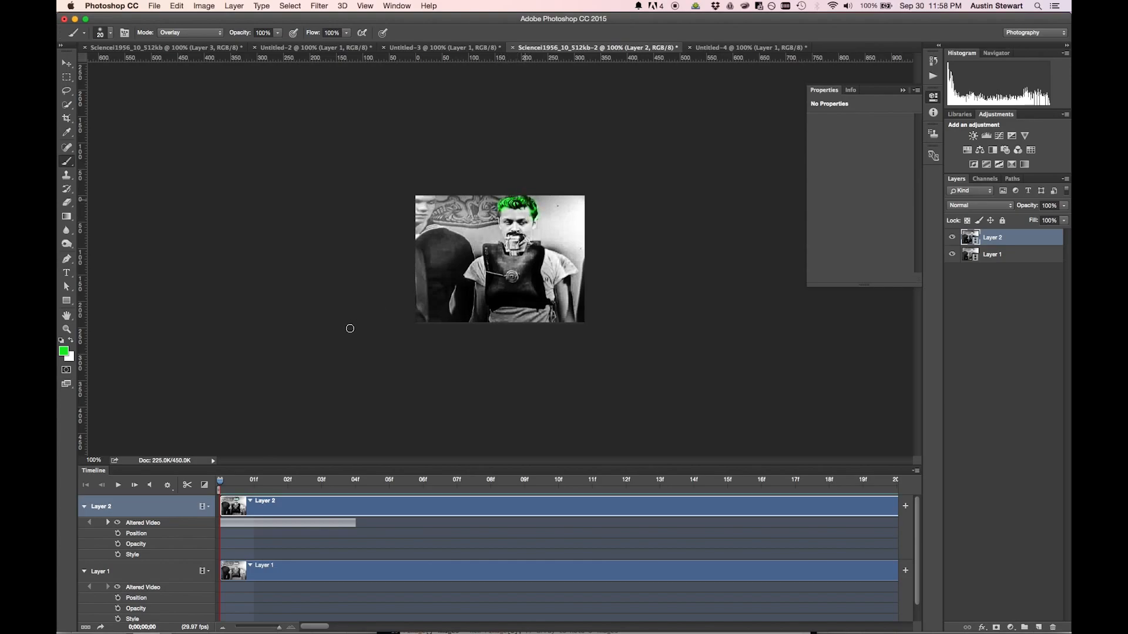
- Paint the man's hair green on frames 01f through 05f of Layer 2, one frame at a time
{"action": "left_click_drag", "start_coordinate": [220, 483], "coordinate": [249, 481]}
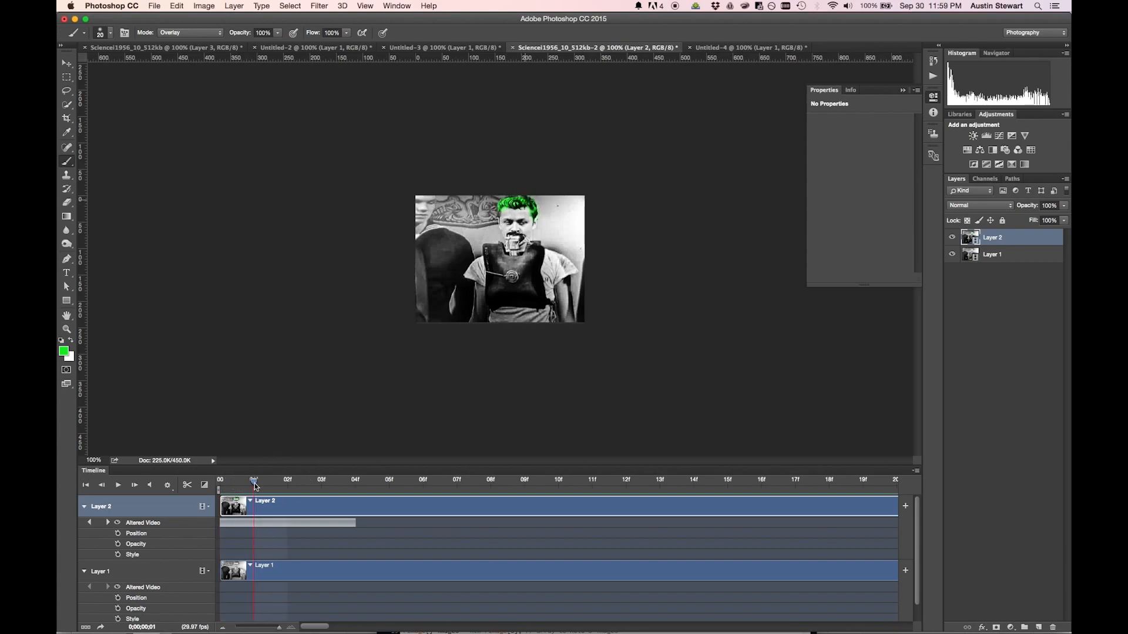
{"action": "left_click_drag", "start_coordinate": [254, 481], "coordinate": [287, 480]}
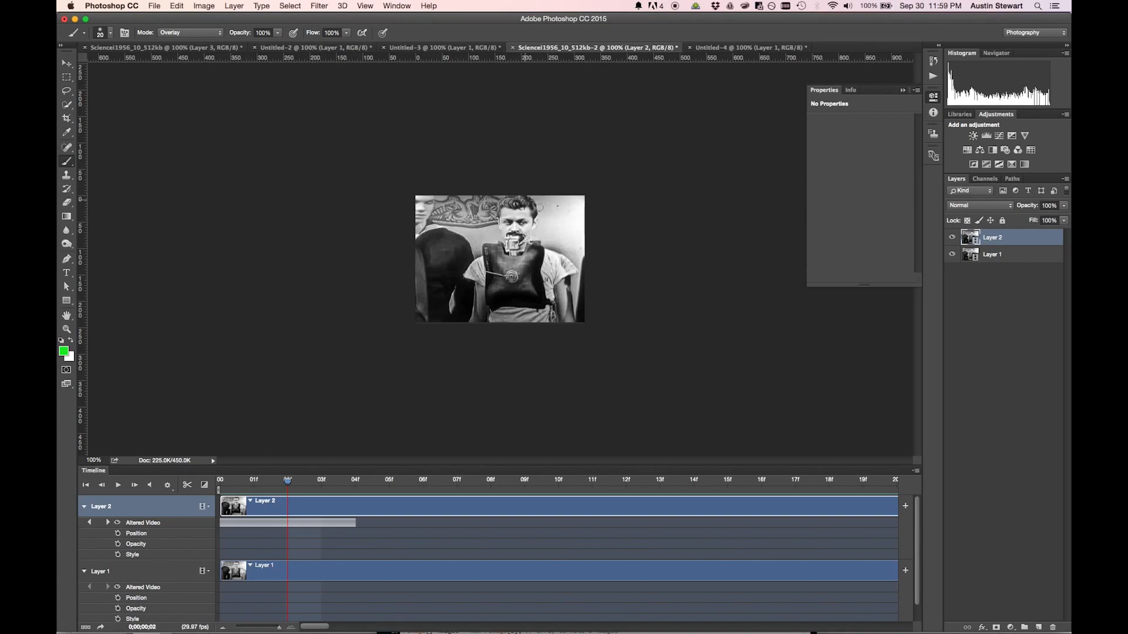
{"action": "mouse_move", "coordinate": [534, 211]}
{"action": "left_mouse_down"}
{"action": "mouse_move", "coordinate": [510, 201]}
{"action": "mouse_move", "coordinate": [499, 210]}
{"action": "mouse_move", "coordinate": [518, 205]}
{"action": "left_mouse_up"}
{"action": "left_click_drag", "start_coordinate": [288, 482], "coordinate": [311, 478]}
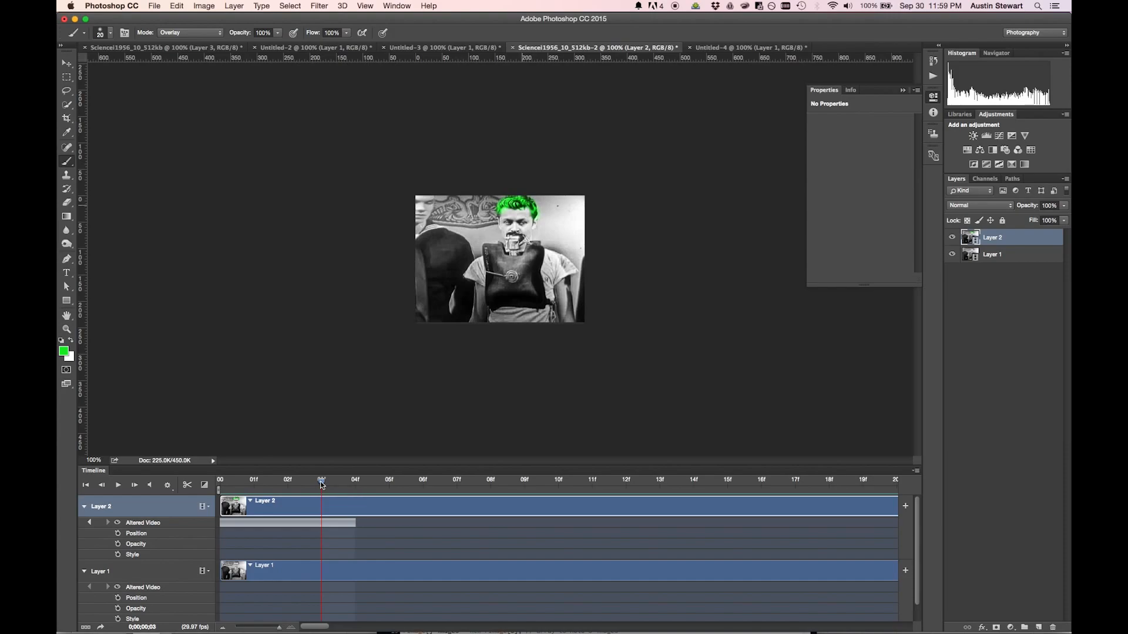
{"action": "left_click_drag", "start_coordinate": [322, 485], "coordinate": [347, 478]}
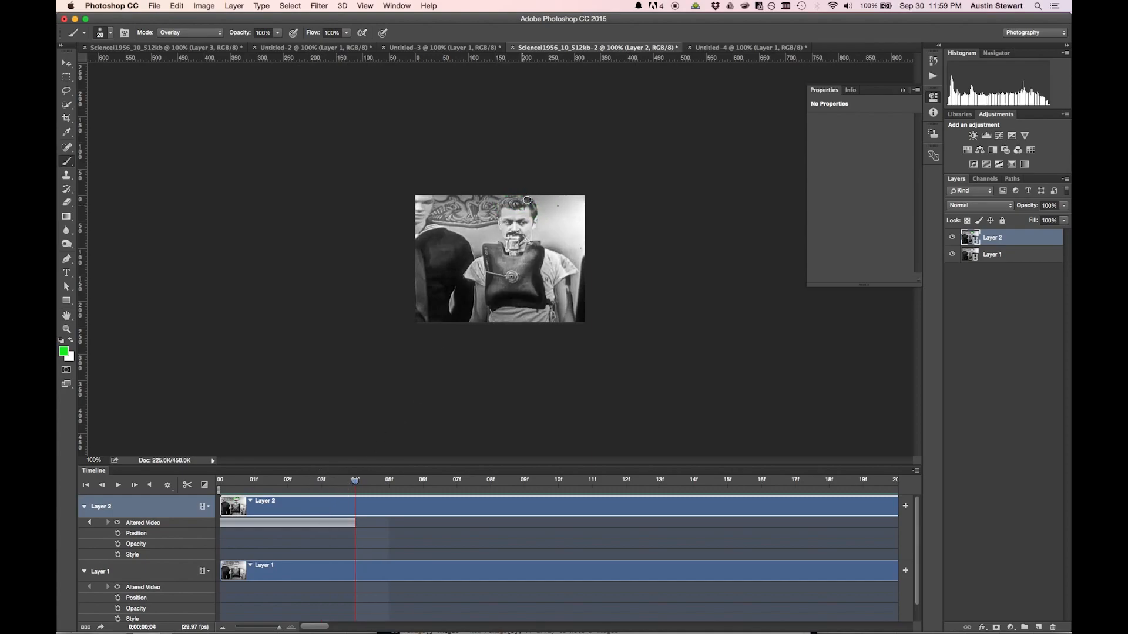
{"action": "mouse_move", "coordinate": [535, 219]}
{"action": "left_mouse_down"}
{"action": "mouse_move", "coordinate": [524, 201]}
{"action": "mouse_move", "coordinate": [499, 213]}
{"action": "mouse_move", "coordinate": [514, 207]}
{"action": "left_mouse_up"}
{"action": "left_click_drag", "start_coordinate": [372, 480], "coordinate": [390, 480]}
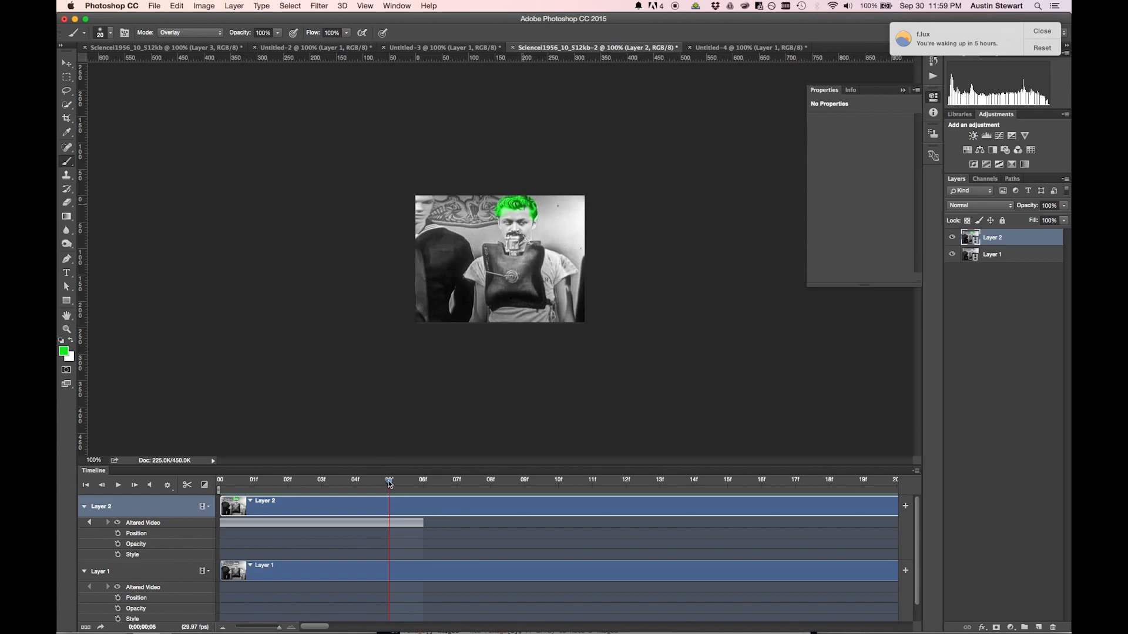
- Paint the man's eyes green on frames 06f through 09f of Layer 2, and undo the stroke made on frame 10f
{"action": "left_click_drag", "start_coordinate": [390, 485], "coordinate": [423, 480]}
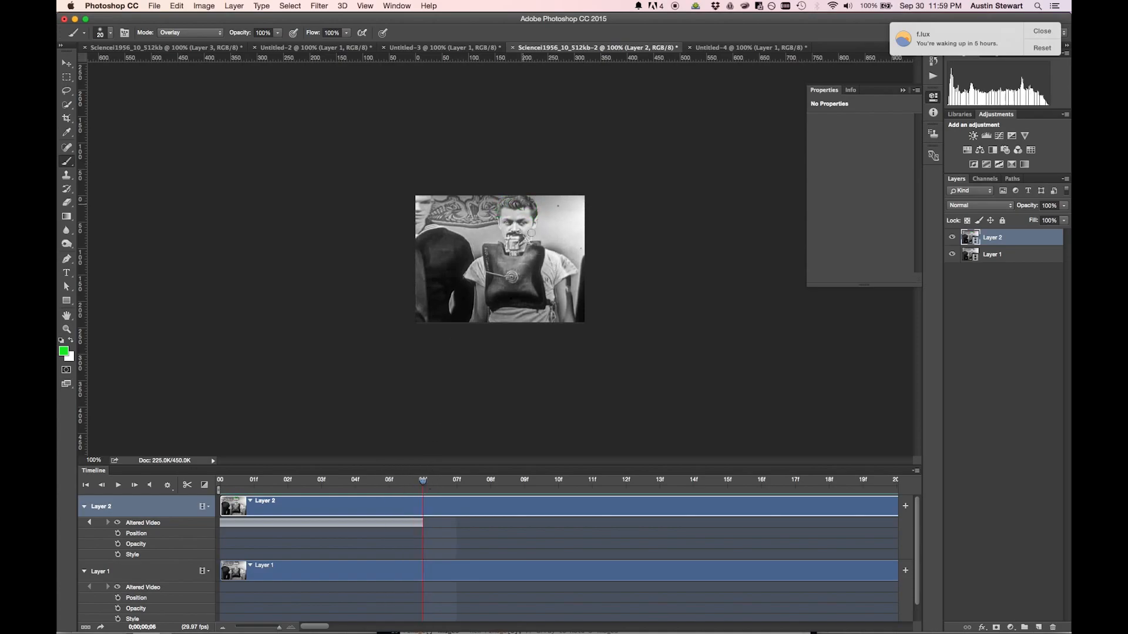
{"action": "left_click_drag", "start_coordinate": [523, 222], "coordinate": [507, 224]}
{"action": "left_click_drag", "start_coordinate": [423, 491], "coordinate": [485, 483]}
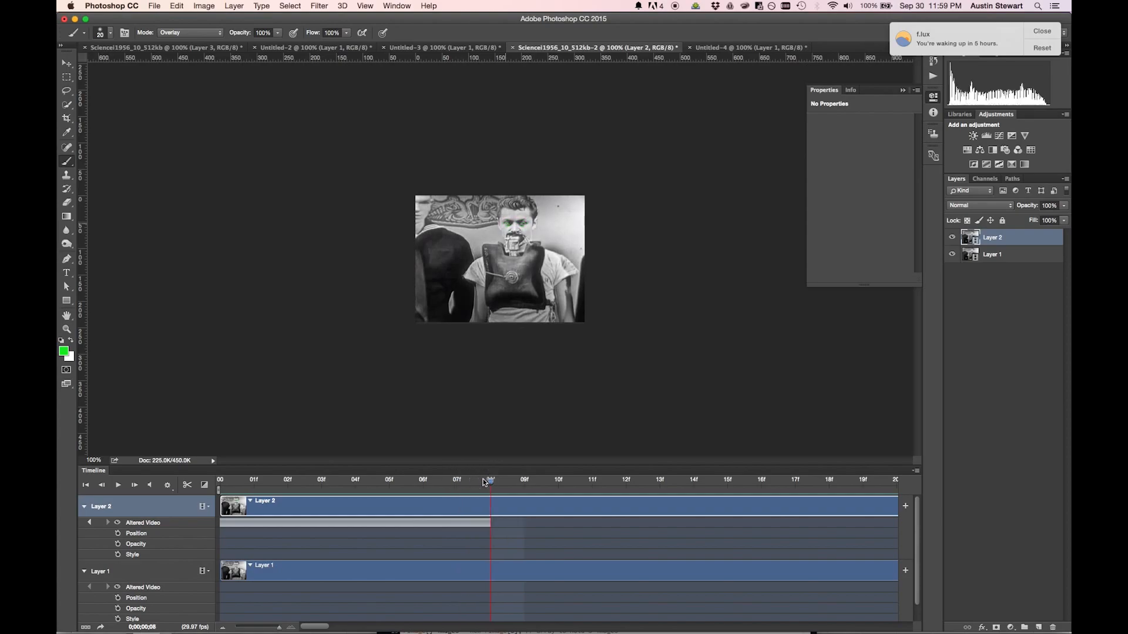
{"action": "left_click", "coordinate": [508, 223]}
{"action": "left_click", "coordinate": [523, 223]}
{"action": "left_click_drag", "start_coordinate": [491, 480], "coordinate": [564, 483]}
{"action": "left_click", "coordinate": [521, 225]}
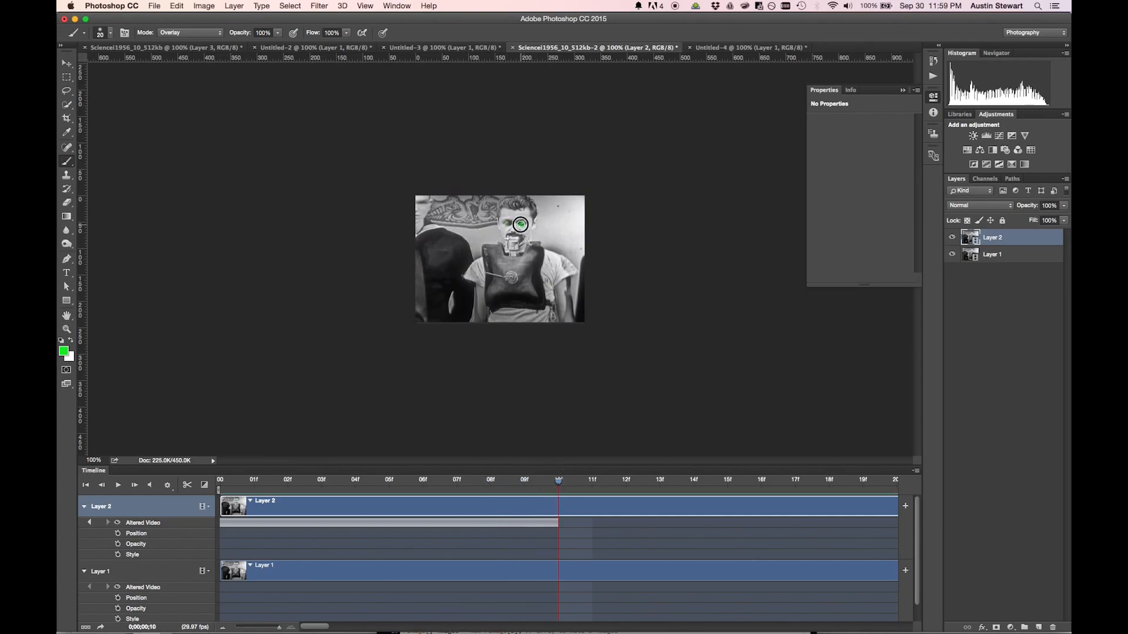
{"action": "key", "text": "super+z"}
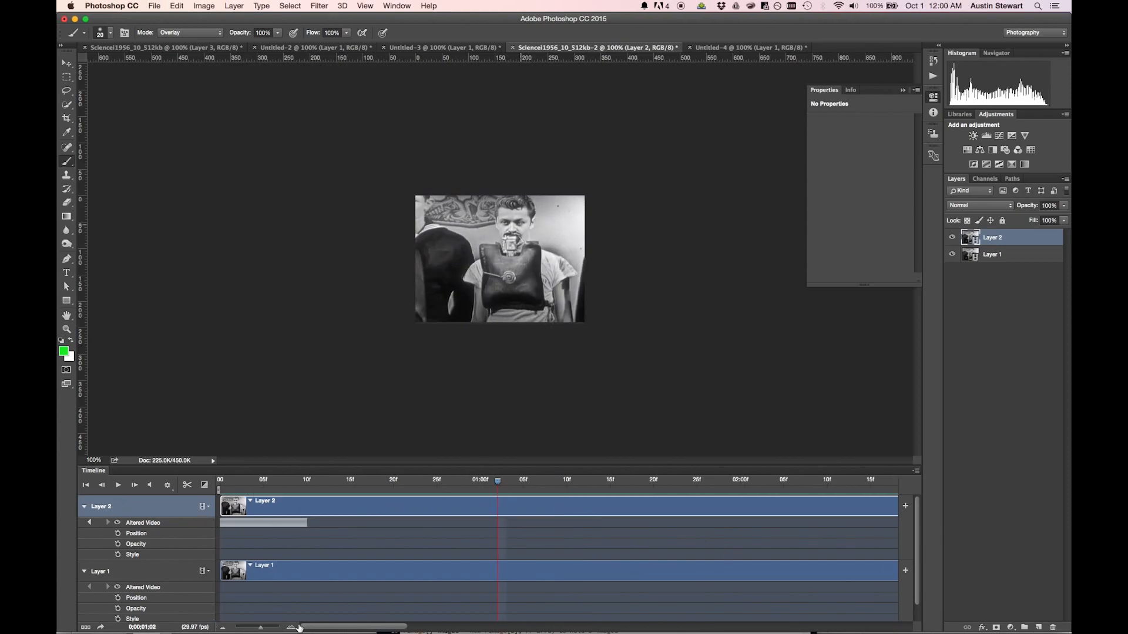
- Shorten the work area to end shortly after the altered frames and play back that section
{"action": "left_click_drag", "start_coordinate": [261, 630], "coordinate": [247, 627]}
{"action": "left_click_drag", "start_coordinate": [882, 490], "coordinate": [251, 493]}
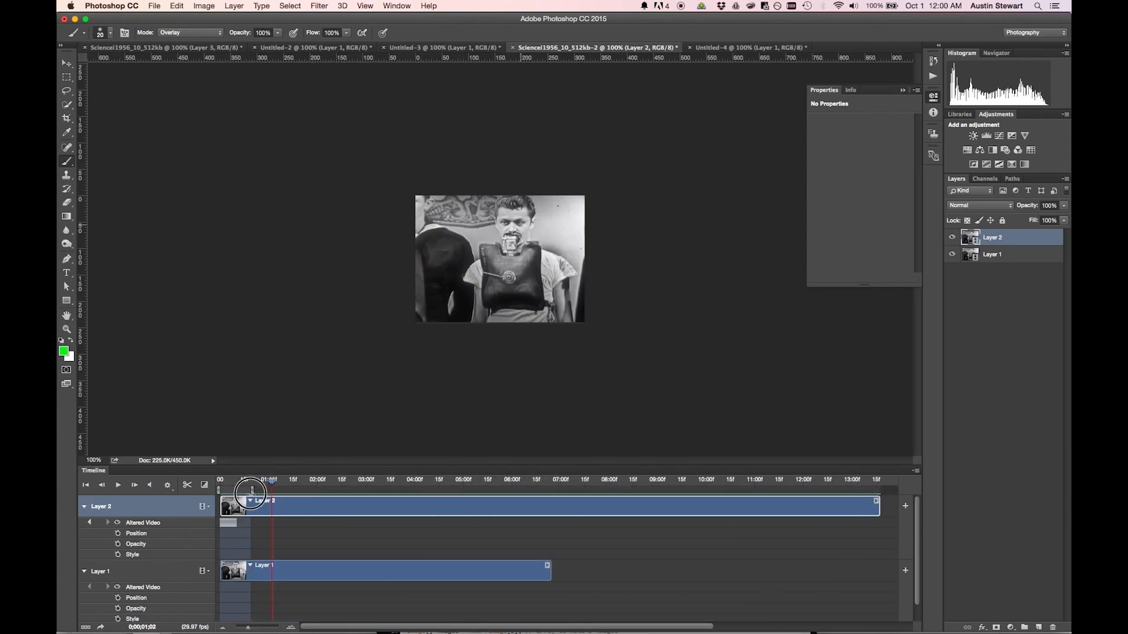
{"action": "left_click", "coordinate": [118, 485]}
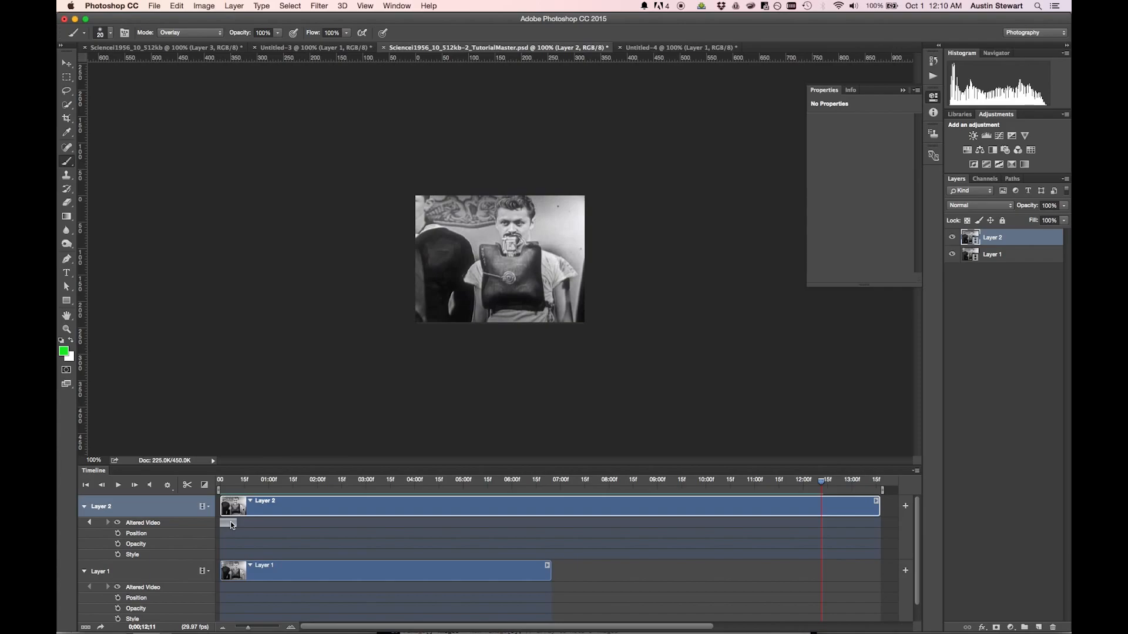
- Hide Layer 2's altered video and play the timeline to preview the unaltered clip
{"action": "left_click", "coordinate": [118, 523]}
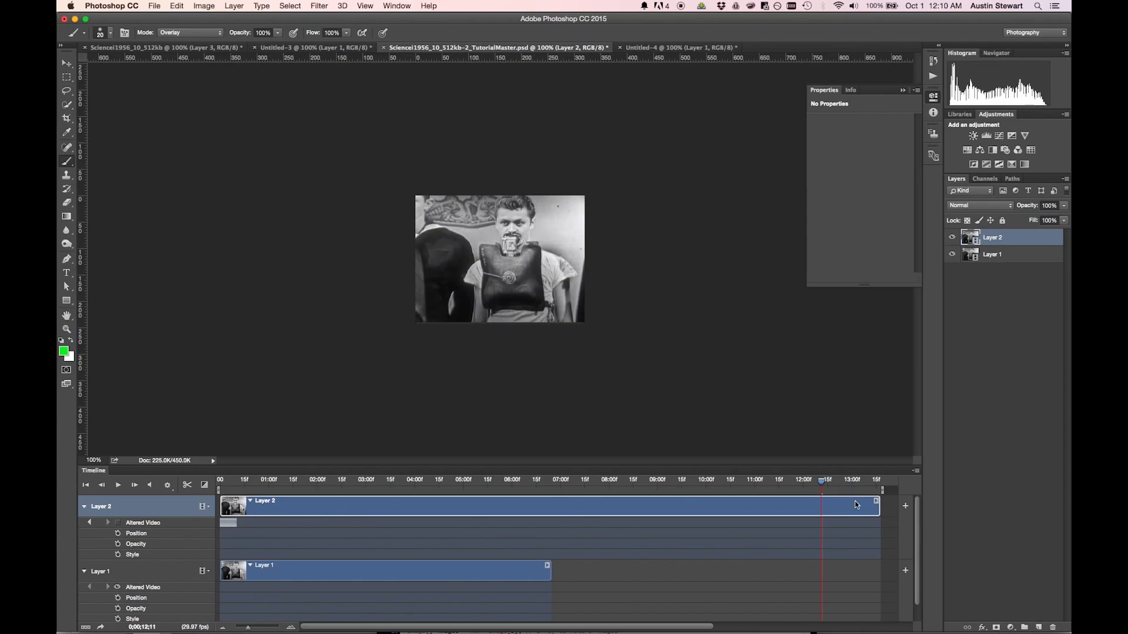
{"action": "left_click_drag", "start_coordinate": [825, 481], "coordinate": [700, 479]}
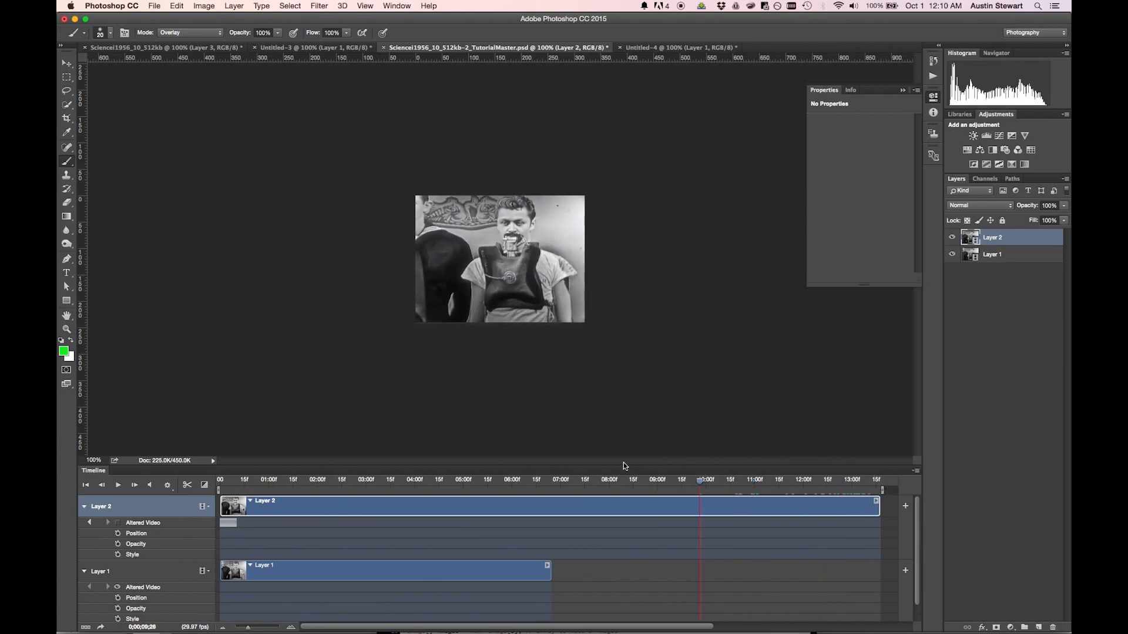
{"action": "left_click", "coordinate": [121, 485]}
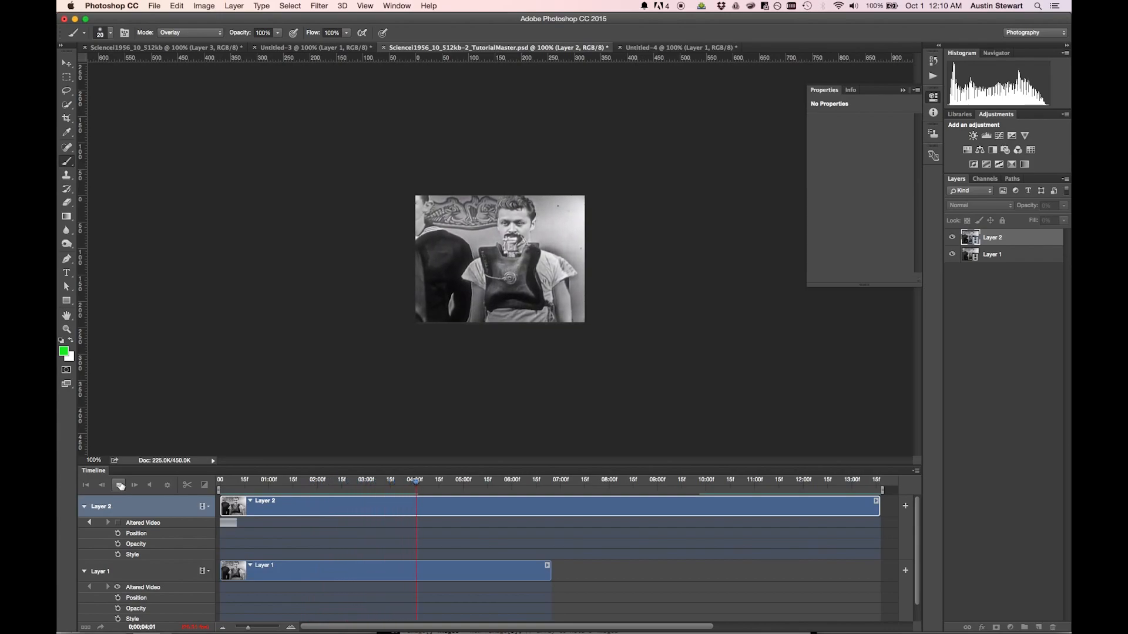
{"action": "left_click", "coordinate": [120, 485]}
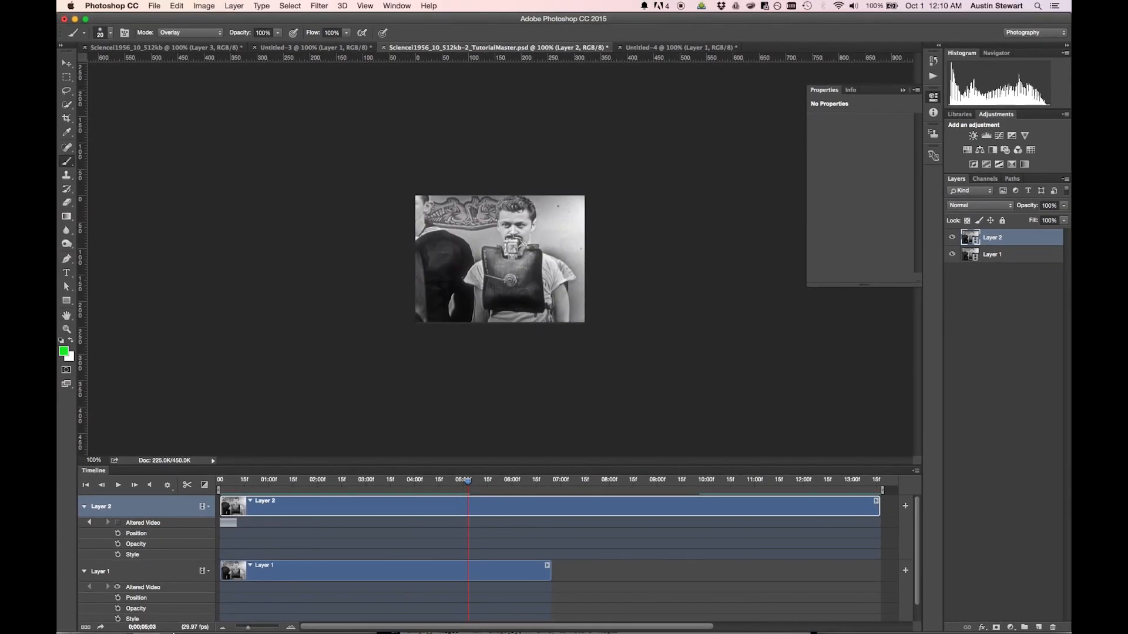
- Set the Layer 2 clip's speed to 400%
{"action": "mouse_move", "coordinate": [249, 627]}
{"action": "left_mouse_down"}
{"action": "mouse_move", "coordinate": [234, 630]}
{"action": "mouse_move", "coordinate": [243, 628]}
{"action": "left_mouse_up"}
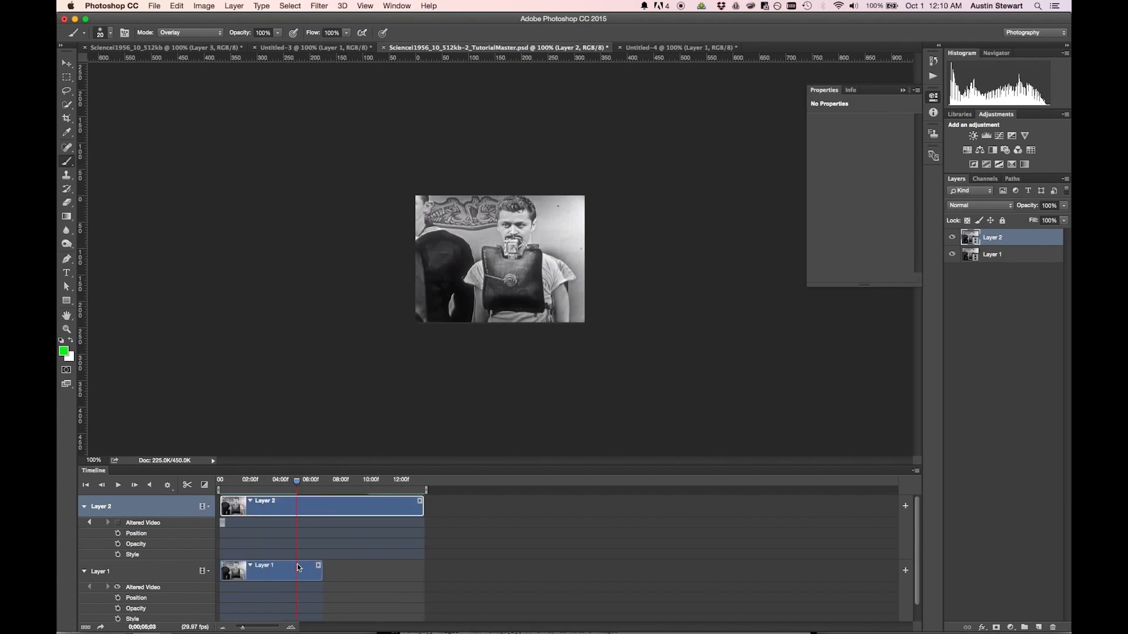
{"action": "left_click", "coordinate": [421, 497]}
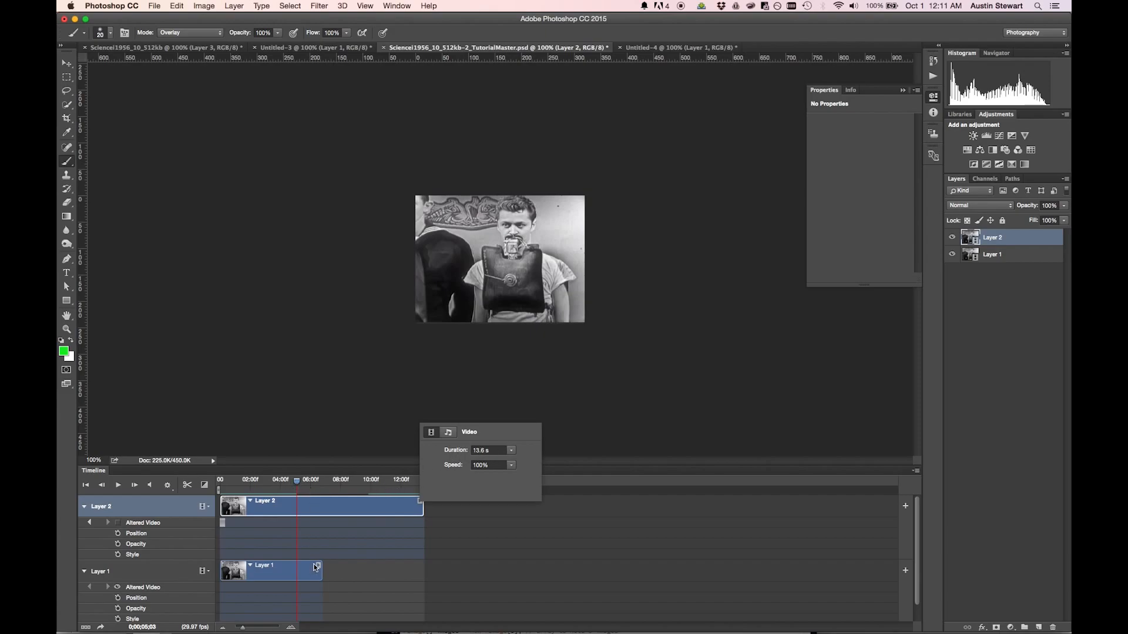
{"action": "left_click_drag", "start_coordinate": [511, 467], "coordinate": [536, 479]}
{"action": "left_click_drag", "start_coordinate": [536, 477], "coordinate": [538, 477]}
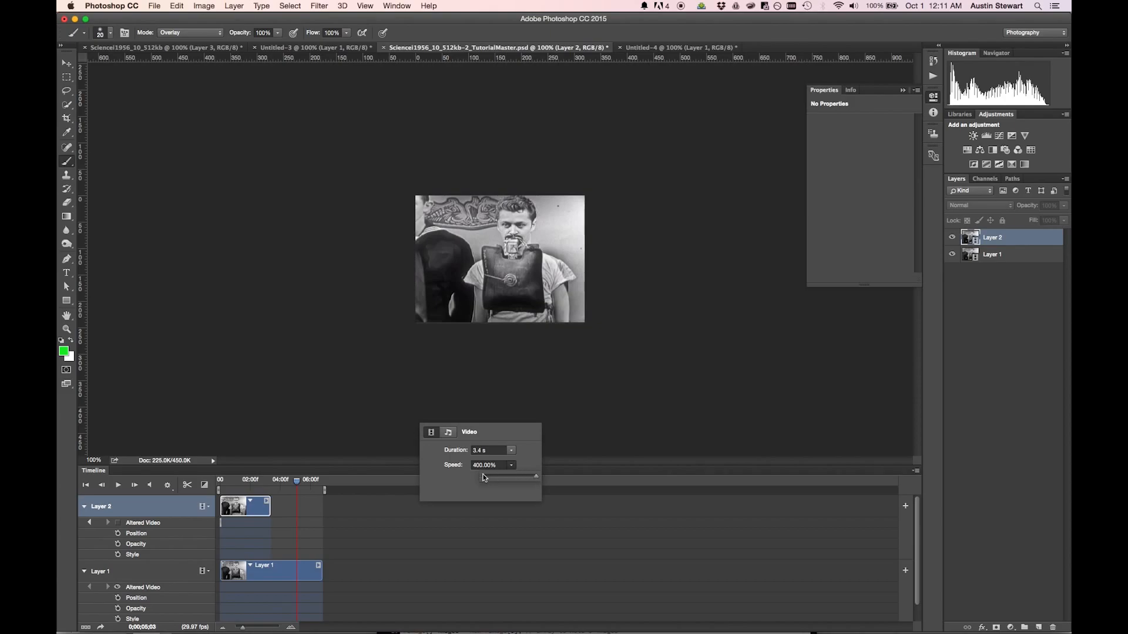
{"action": "left_click", "coordinate": [275, 524]}
- Play the sped-up Layer 2 clip from the beginning of the timeline
{"action": "mouse_move", "coordinate": [296, 478]}
{"action": "left_mouse_down"}
{"action": "mouse_move", "coordinate": [271, 479]}
{"action": "mouse_move", "coordinate": [325, 489]}
{"action": "mouse_move", "coordinate": [220, 485]}
{"action": "left_mouse_up"}
{"action": "left_click", "coordinate": [118, 486]}
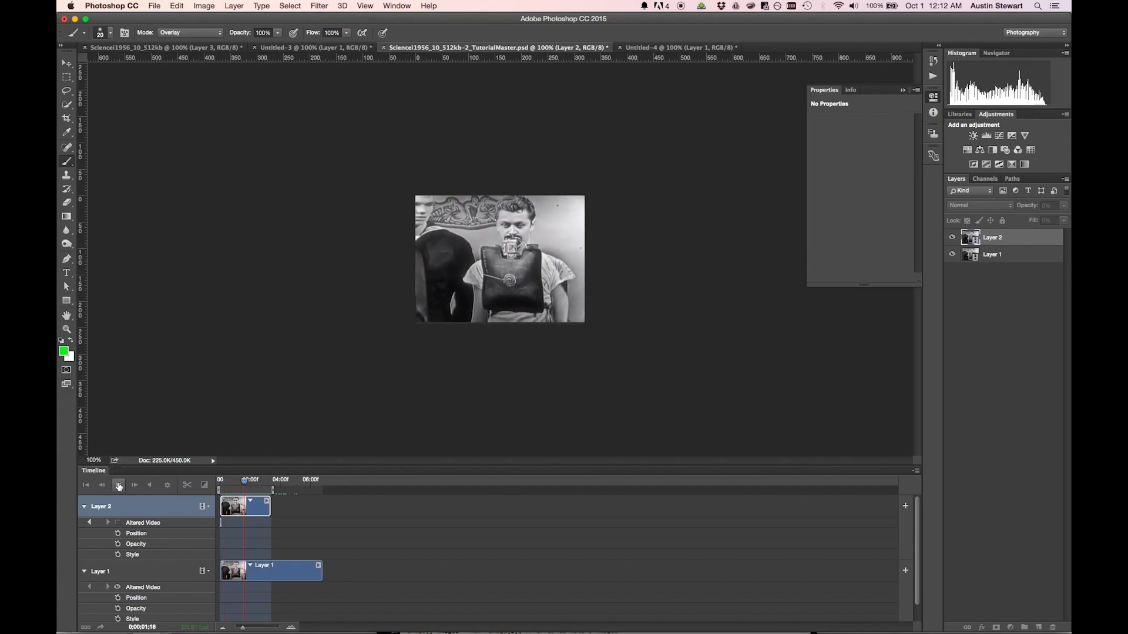
{"action": "left_click", "coordinate": [117, 485]}
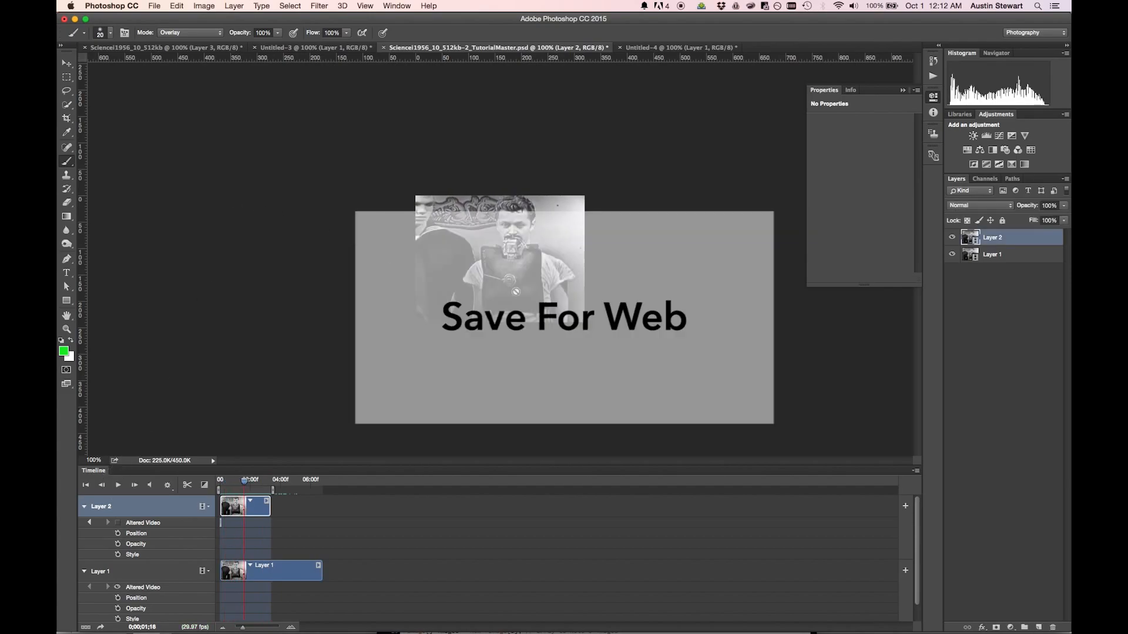
- Open Save for Web (Legacy) for the GIF animation, try the looping option Once, and set it to Forever
{"action": "left_click", "coordinate": [156, 5]}
{"action": "mouse_move", "coordinate": [276, 151]}
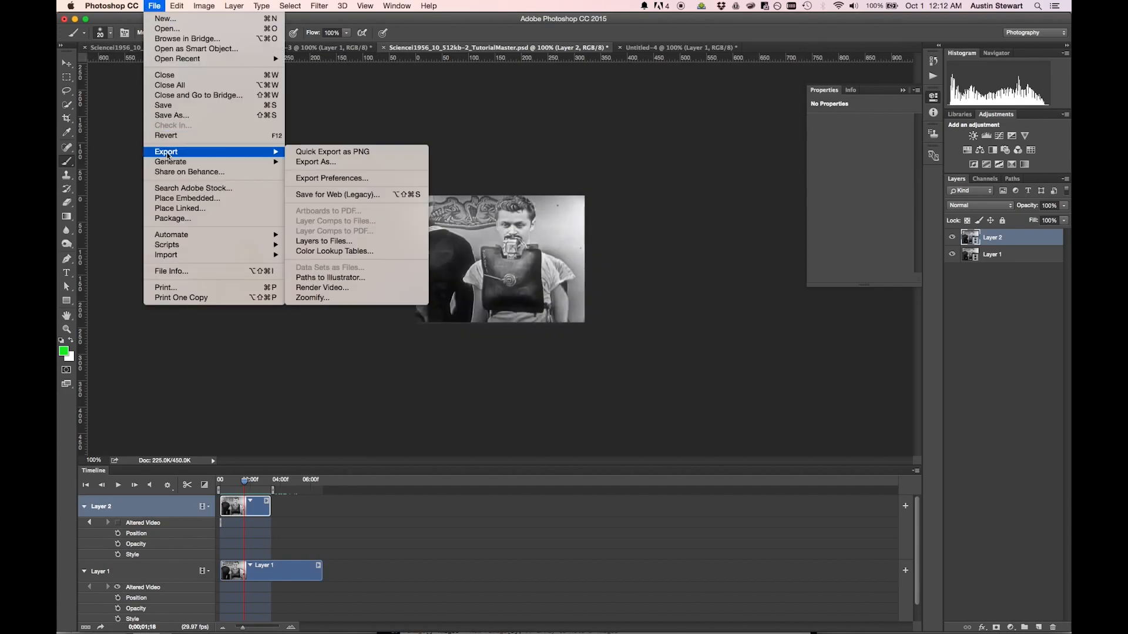
{"action": "left_click", "coordinate": [315, 197]}
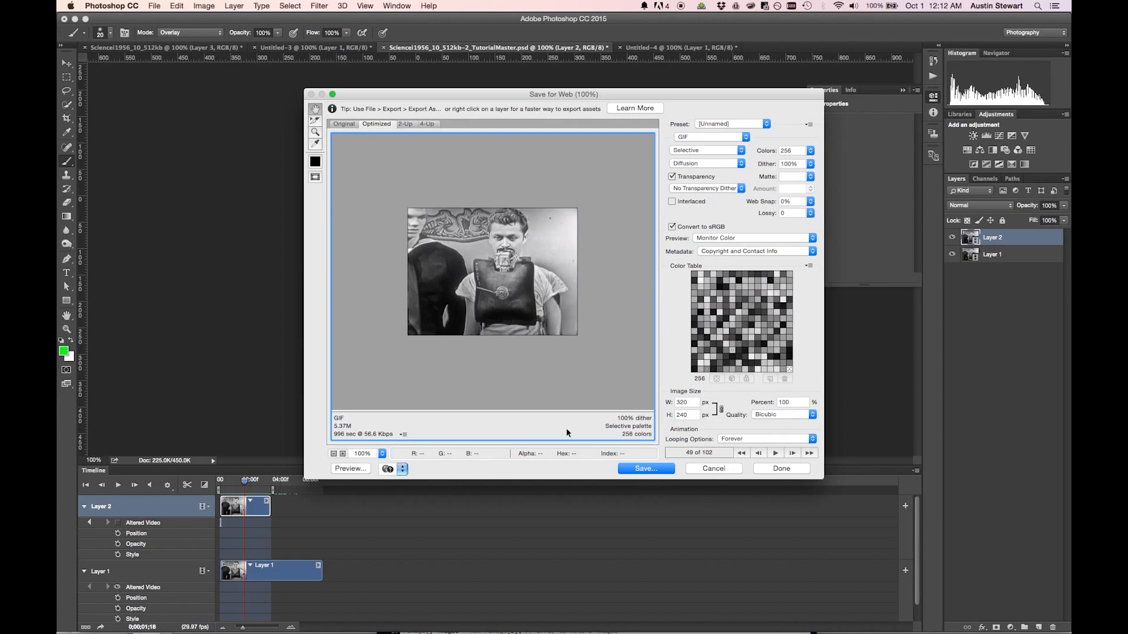
{"action": "left_click", "coordinate": [811, 440]}
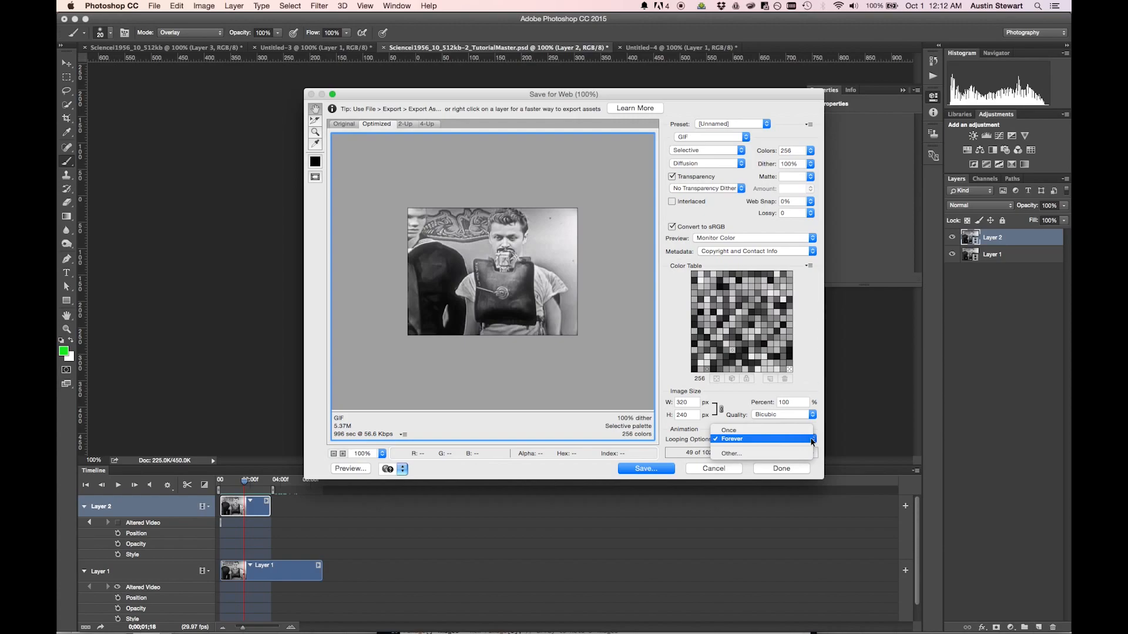
{"action": "left_click", "coordinate": [731, 430]}
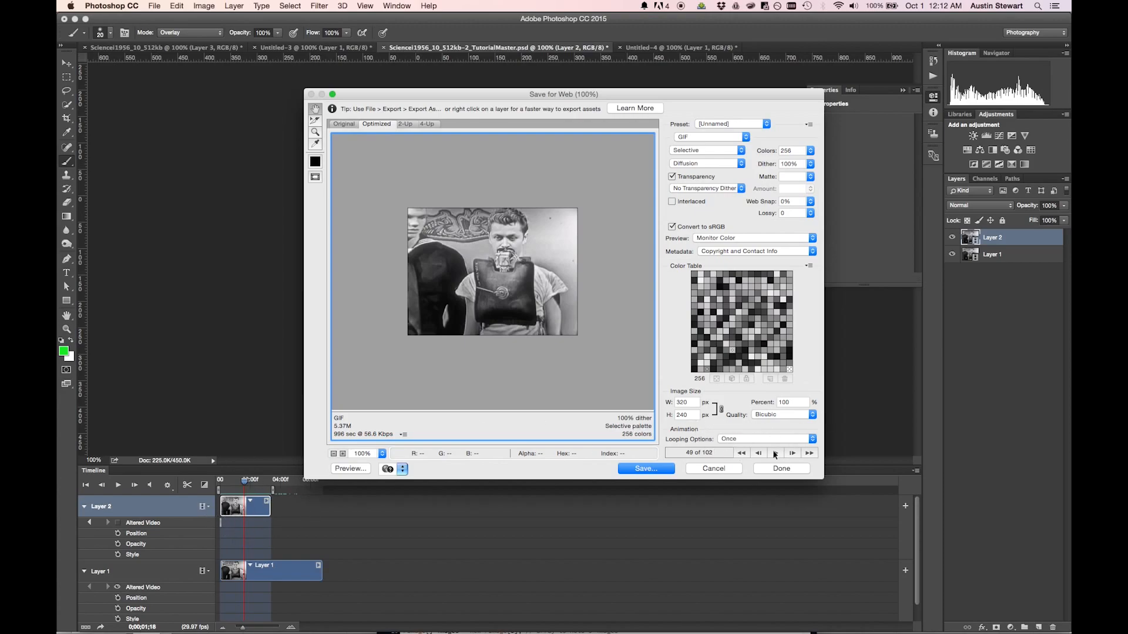
{"action": "left_click", "coordinate": [806, 440]}
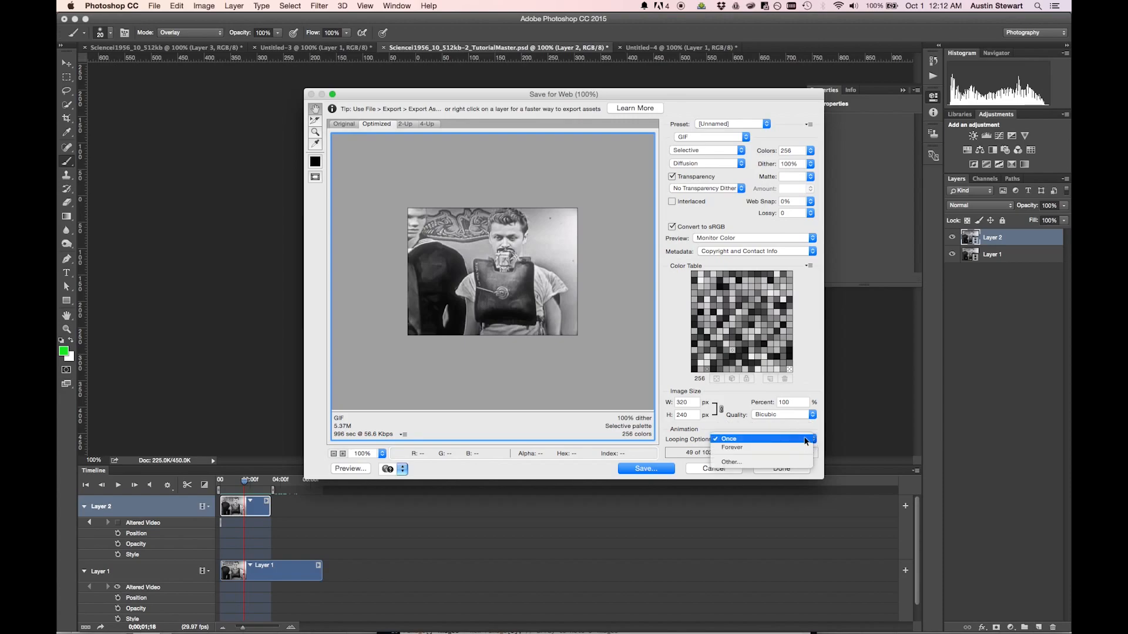
{"action": "left_click", "coordinate": [734, 448]}
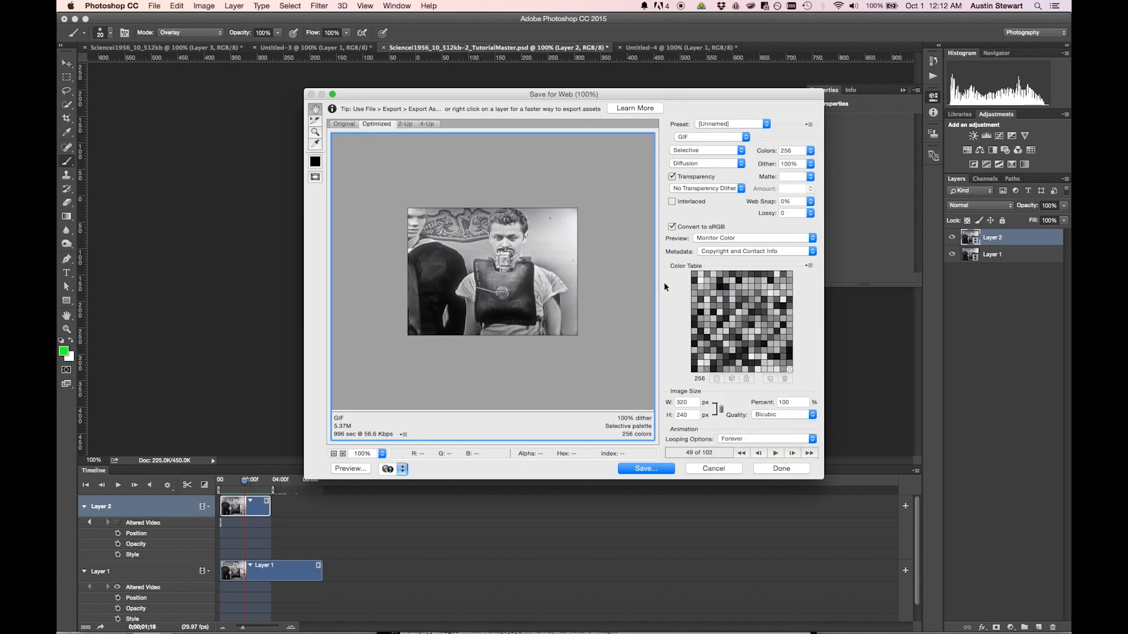
- Save the optimized animation as DemoFast.gif in the PhotoshopDemos folder
{"action": "left_click", "coordinate": [654, 470]}
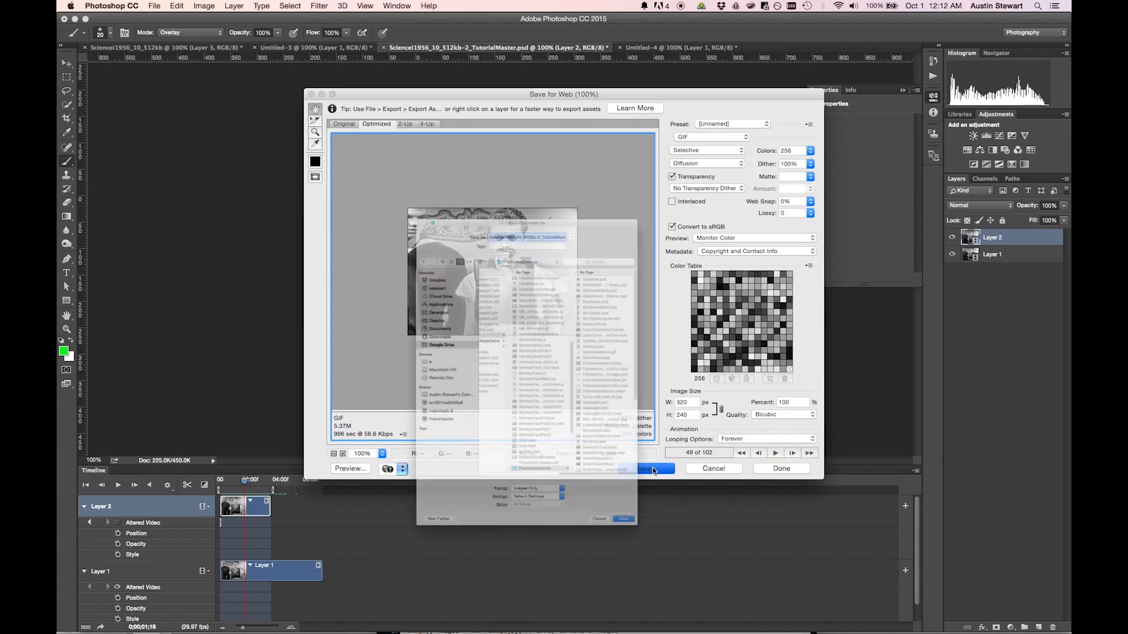
{"action": "left_click", "coordinate": [561, 143]}
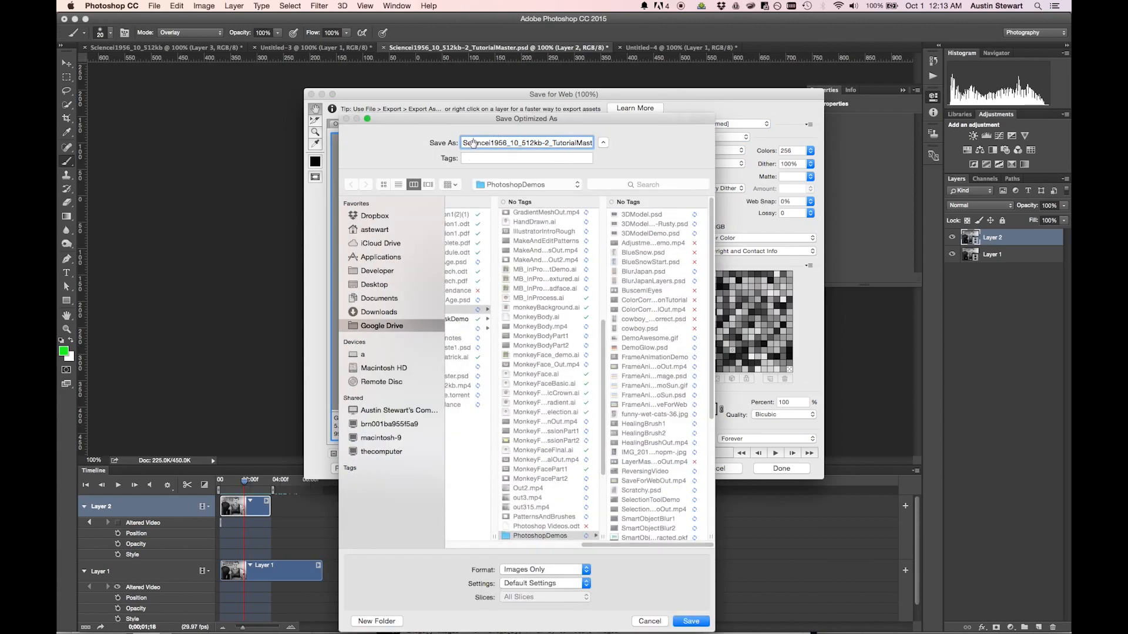
{"action": "double_click", "coordinate": [540, 143]}
{"action": "left_click", "coordinate": [571, 143]}
{"action": "left_click_drag", "start_coordinate": [464, 143], "coordinate": [614, 145]}
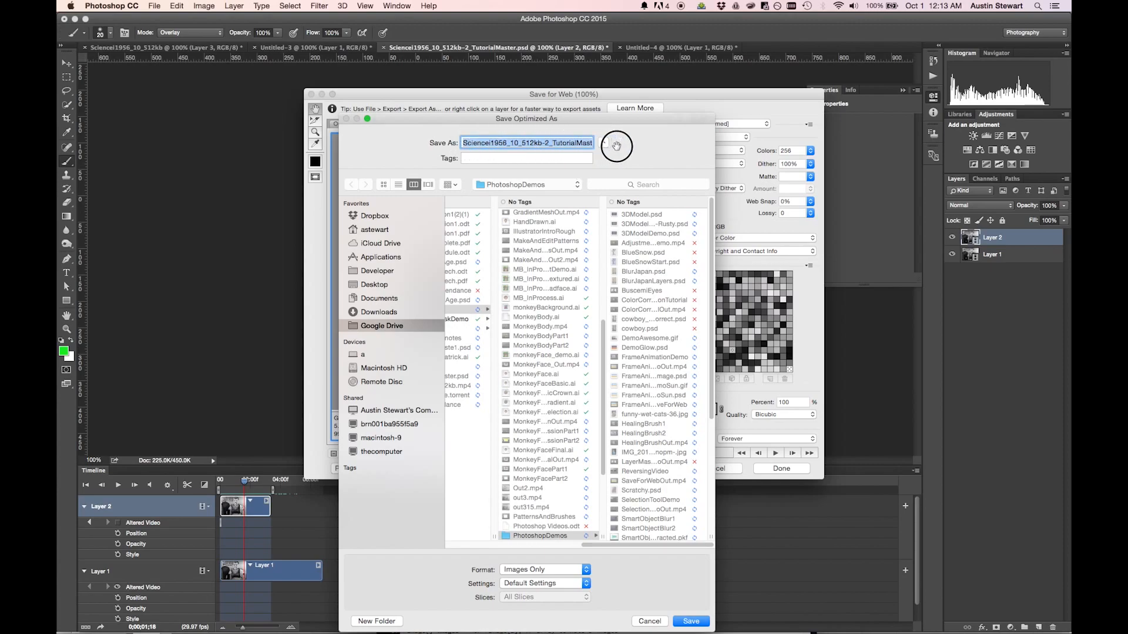
{"action": "left_click", "coordinate": [579, 144]}
{"action": "left_click", "coordinate": [580, 144]}
{"action": "key", "text": "super+shift+Left"}
{"action": "type", "text": "Dem.gif"}
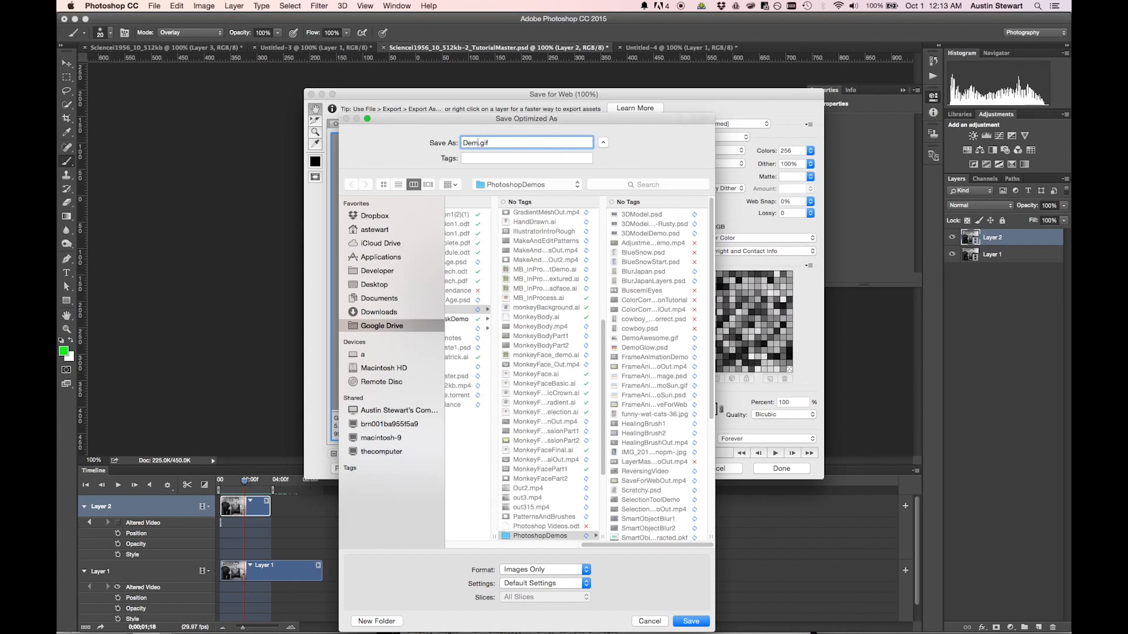
{"action": "type", "text": "oFast"}
{"action": "key", "text": "Return"}
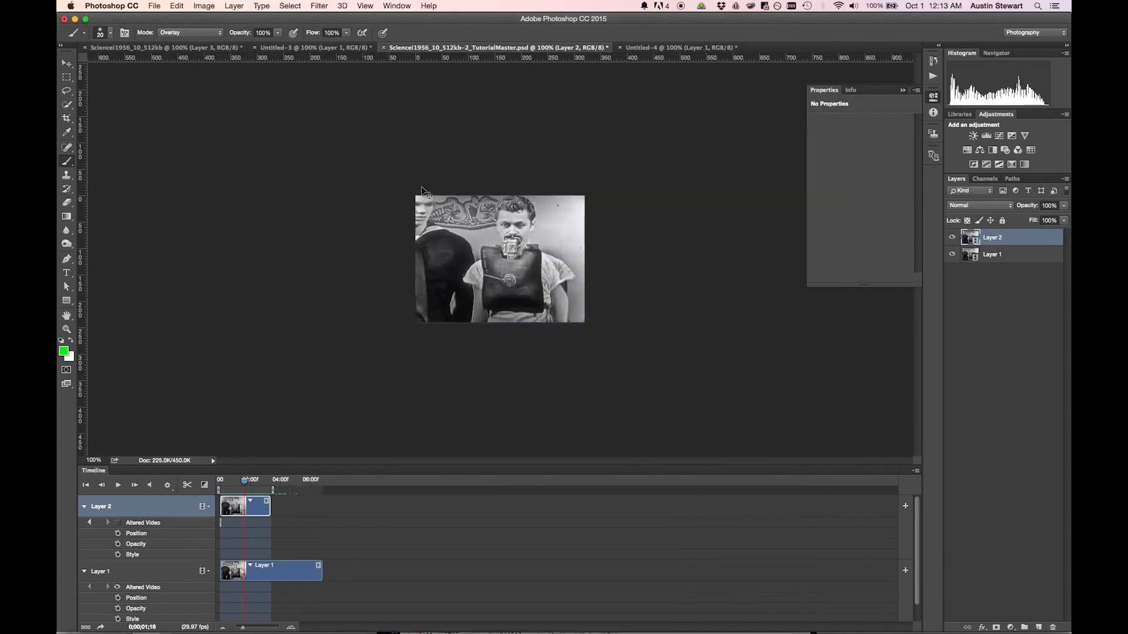
- Switch to Chrome and open DemoFast.gif from the PhotoshopDemos folder to view the animation
{"action": "key", "text": "super+Tab"}
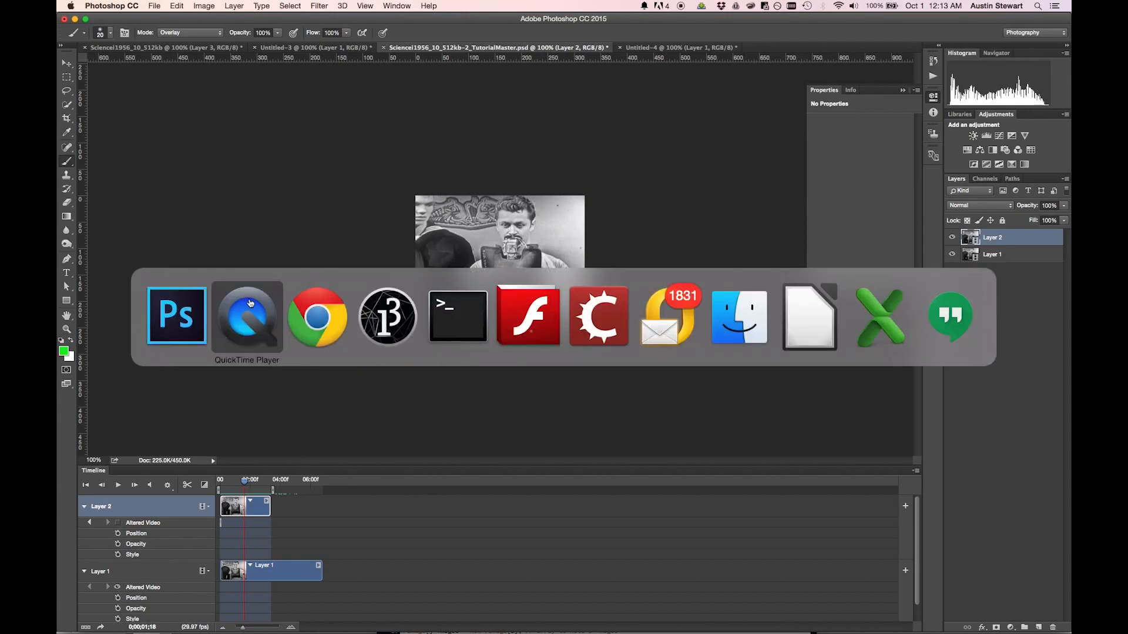
{"action": "left_click", "coordinate": [311, 310]}
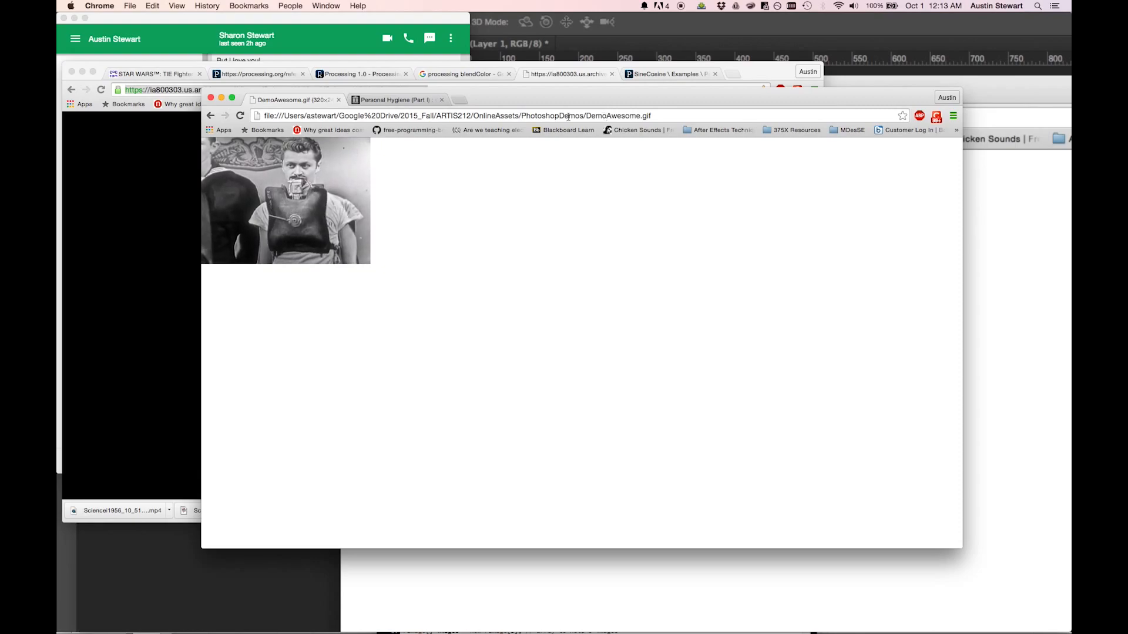
{"action": "left_click", "coordinate": [130, 5]}
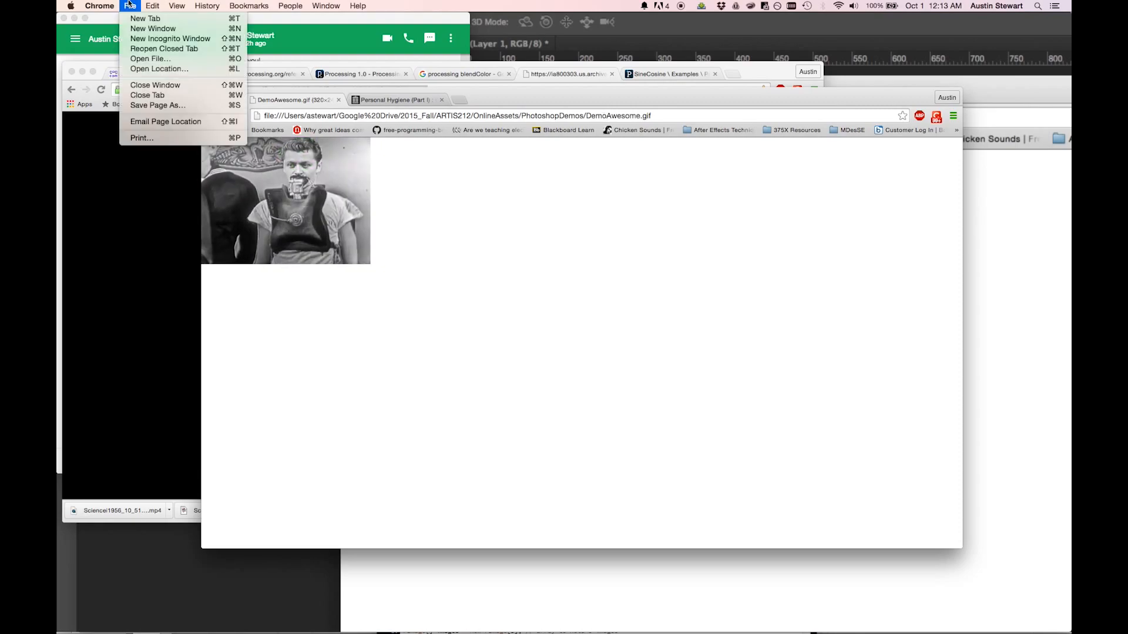
{"action": "left_click", "coordinate": [148, 58]}
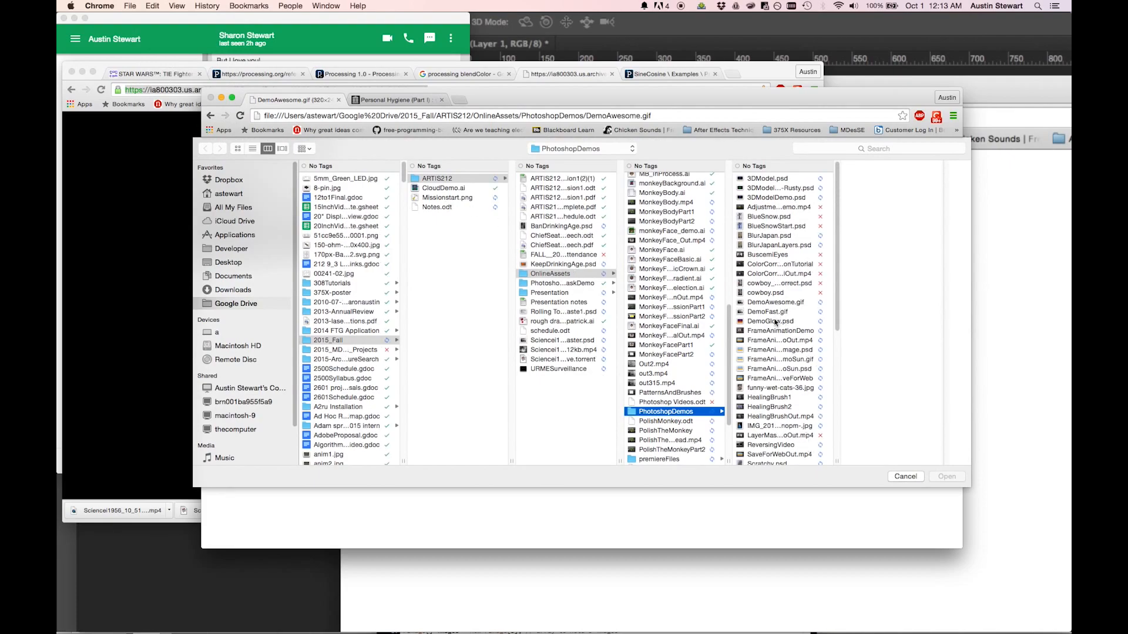
{"action": "left_click", "coordinate": [769, 313]}
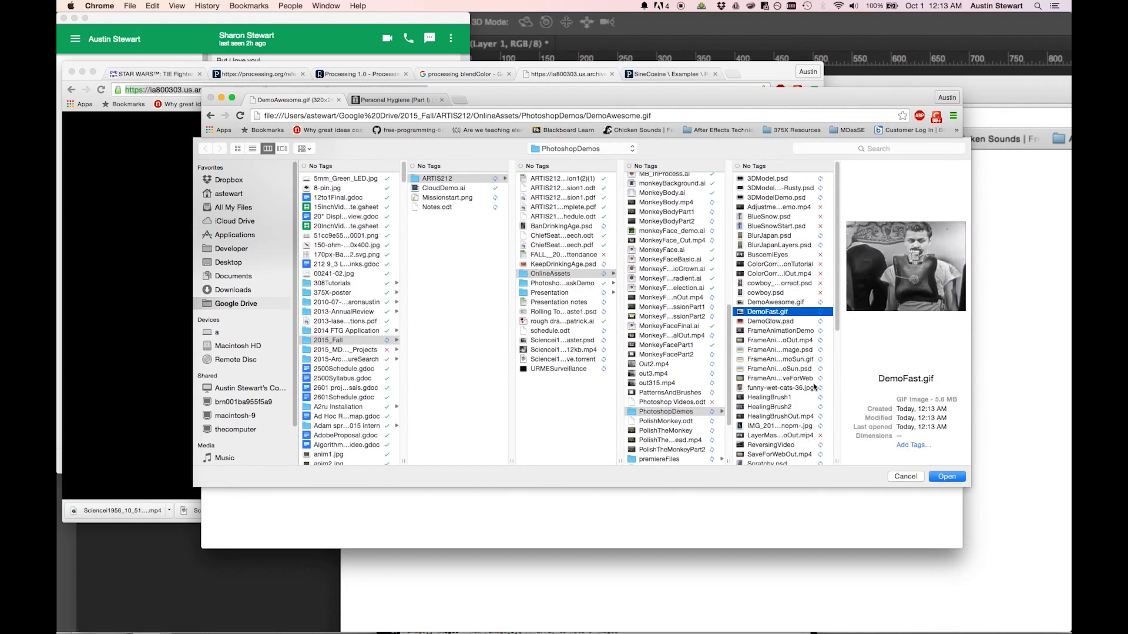
{"action": "left_click", "coordinate": [946, 476]}
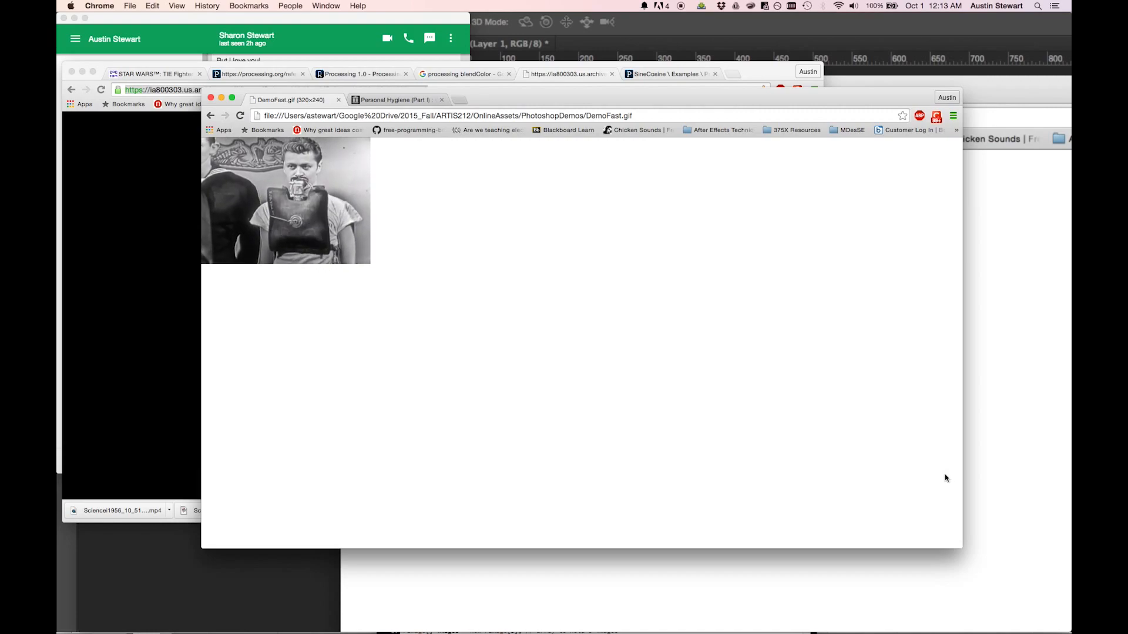